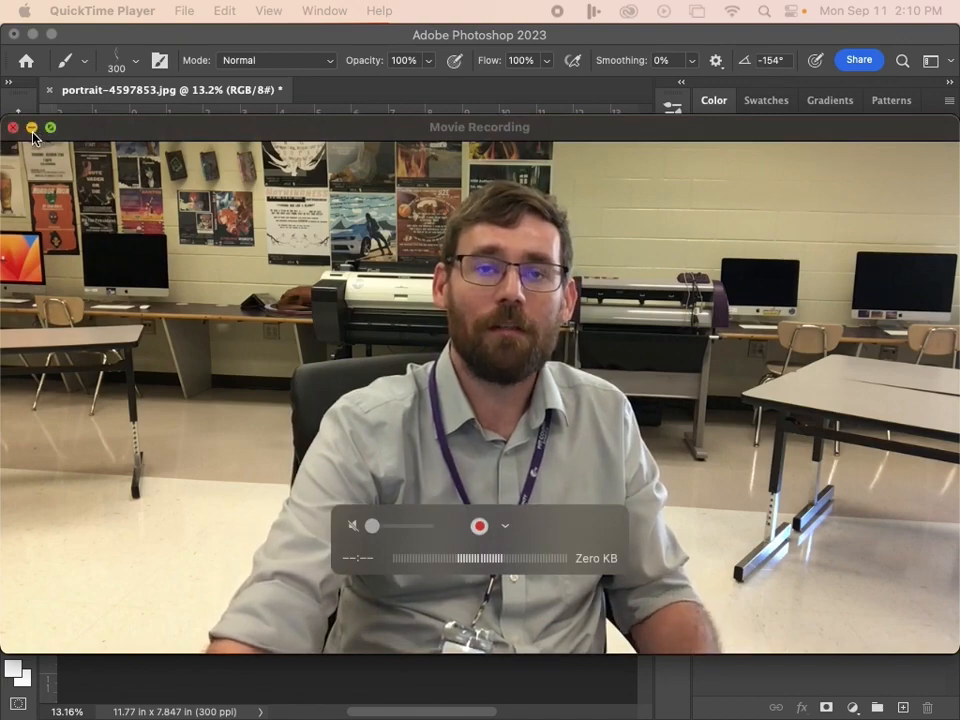
Minimize the webcam recording window and open the Brushes & Masks folder from Downloads.
{"action": "left_click", "coordinate": [32, 128]}
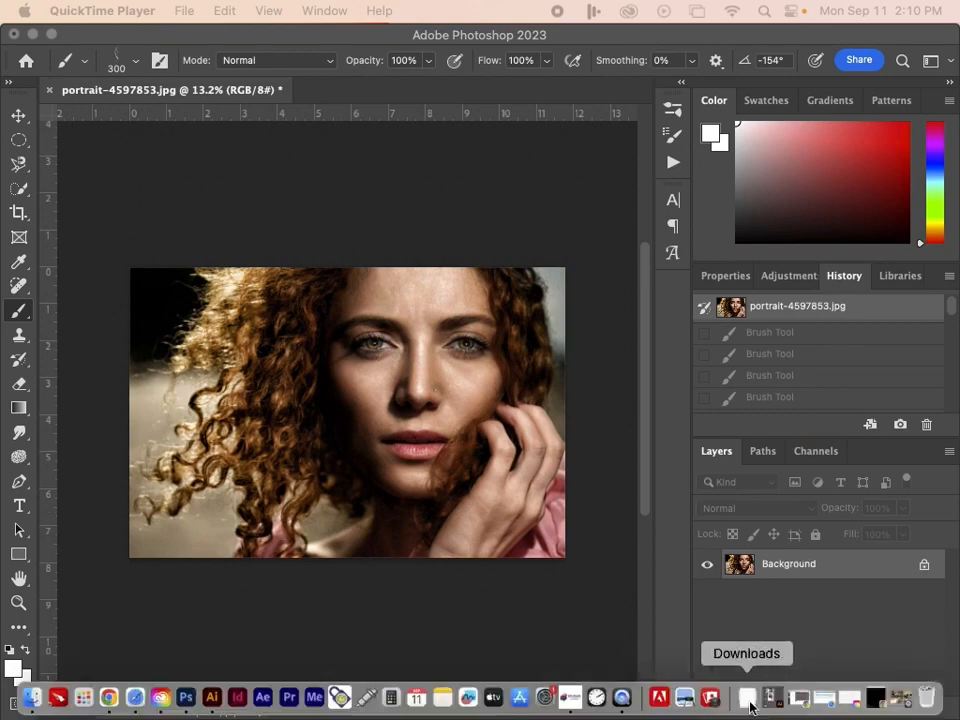
{"action": "left_click", "coordinate": [749, 700]}
{"action": "left_click", "coordinate": [744, 524]}
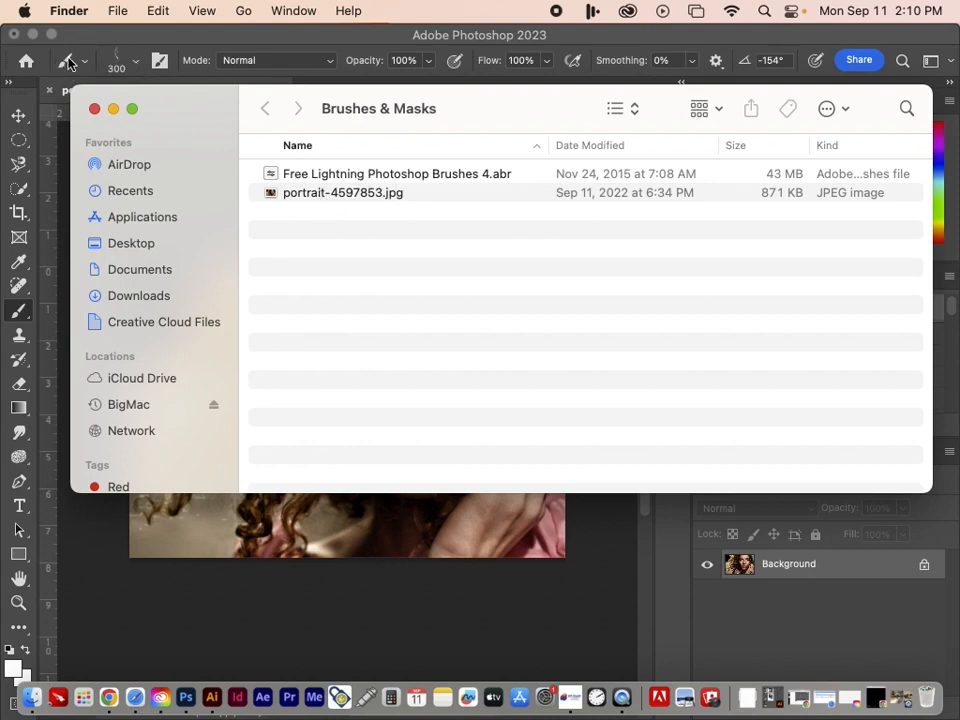
Switch to Photoshop and look through the installed brush presets, collapsing the Free Lightning Photoshop Brushes 4 folder.
{"action": "left_click", "coordinate": [135, 68]}
{"action": "left_click", "coordinate": [135, 68]}
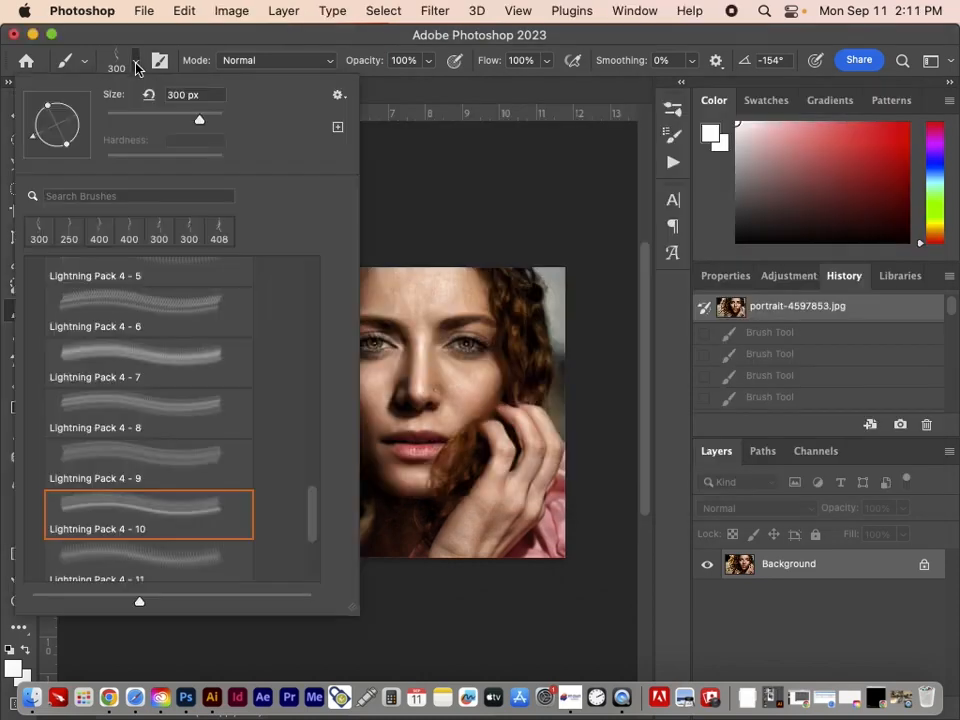
{"action": "scroll", "coordinate": [172, 407], "scroll_direction": "down", "scroll_amount": 5}
{"action": "scroll", "coordinate": [176, 410], "scroll_direction": "up", "scroll_amount": 10}
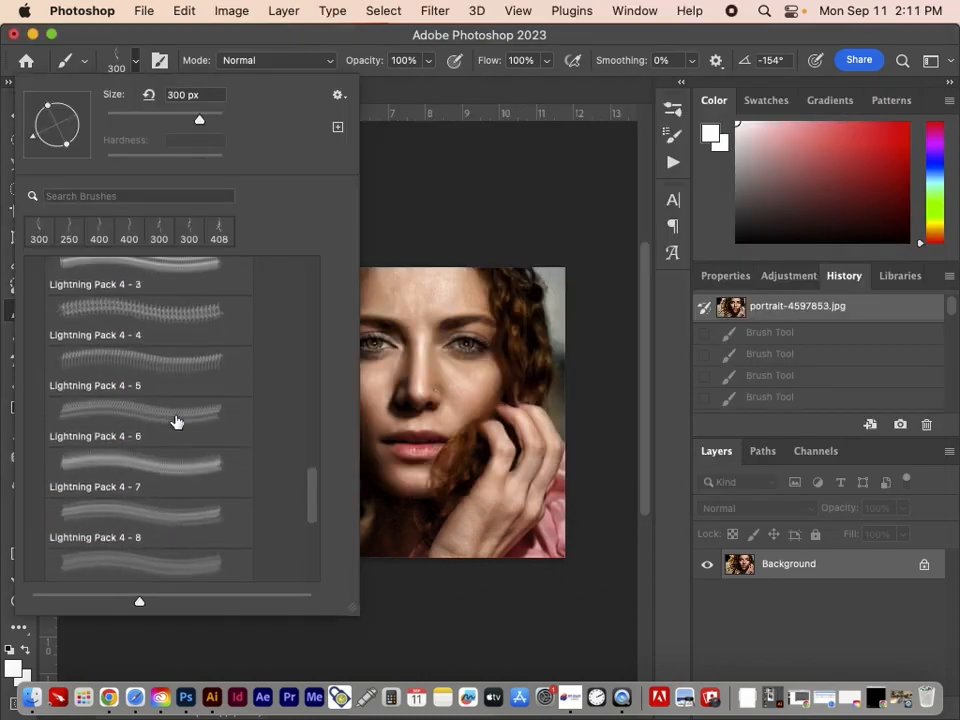
{"action": "left_click", "coordinate": [37, 357]}
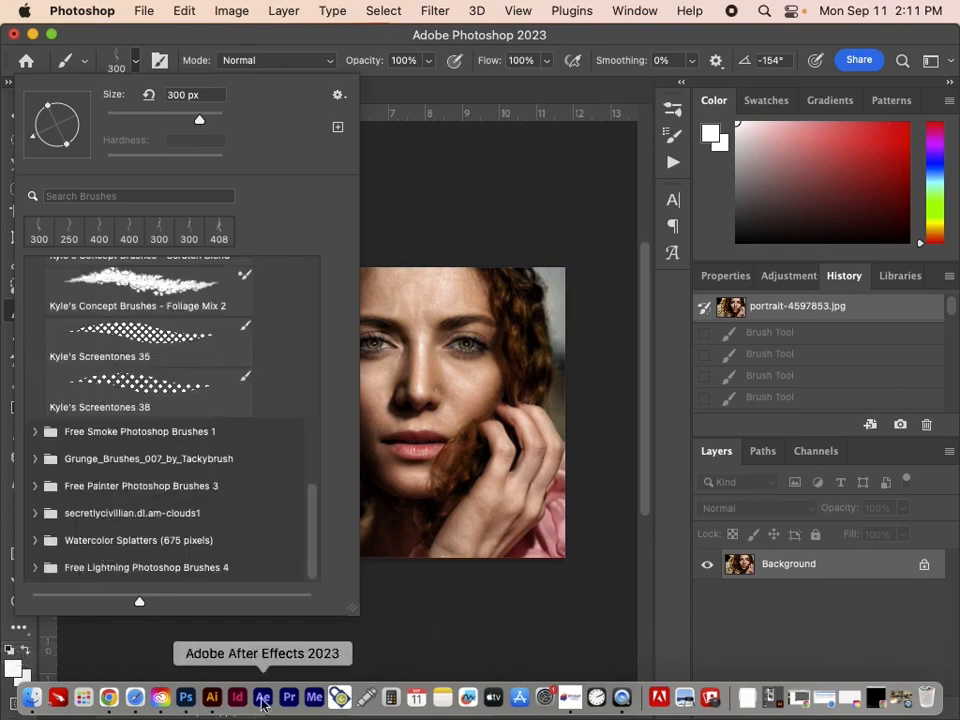
{"action": "left_click", "coordinate": [598, 38]}
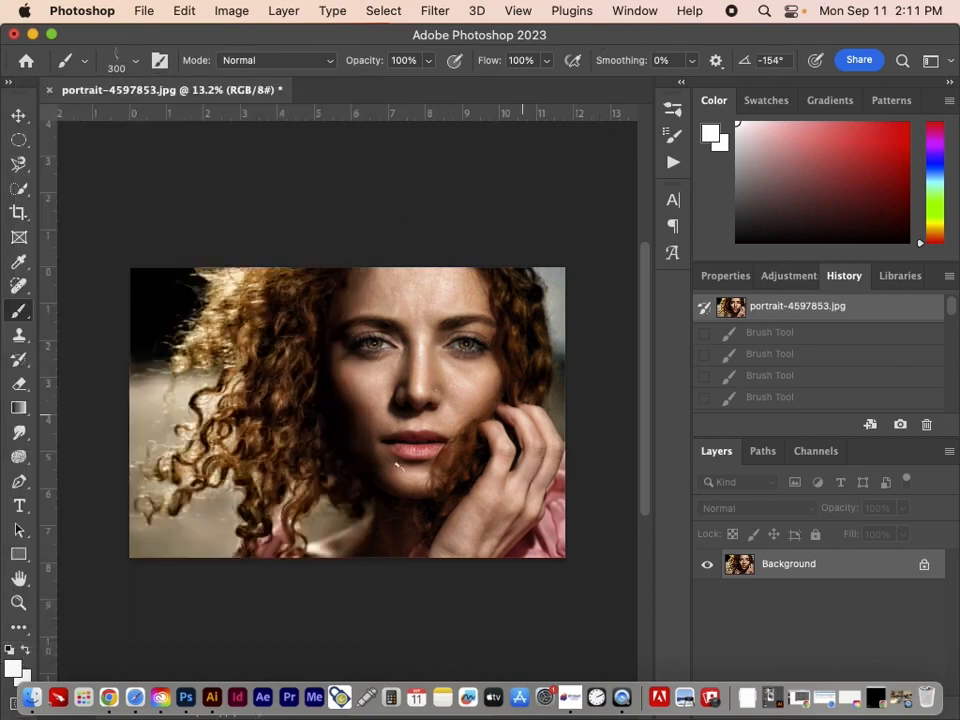
{"action": "scroll", "coordinate": [427, 458], "scroll_direction": "up", "scroll_amount": 1}
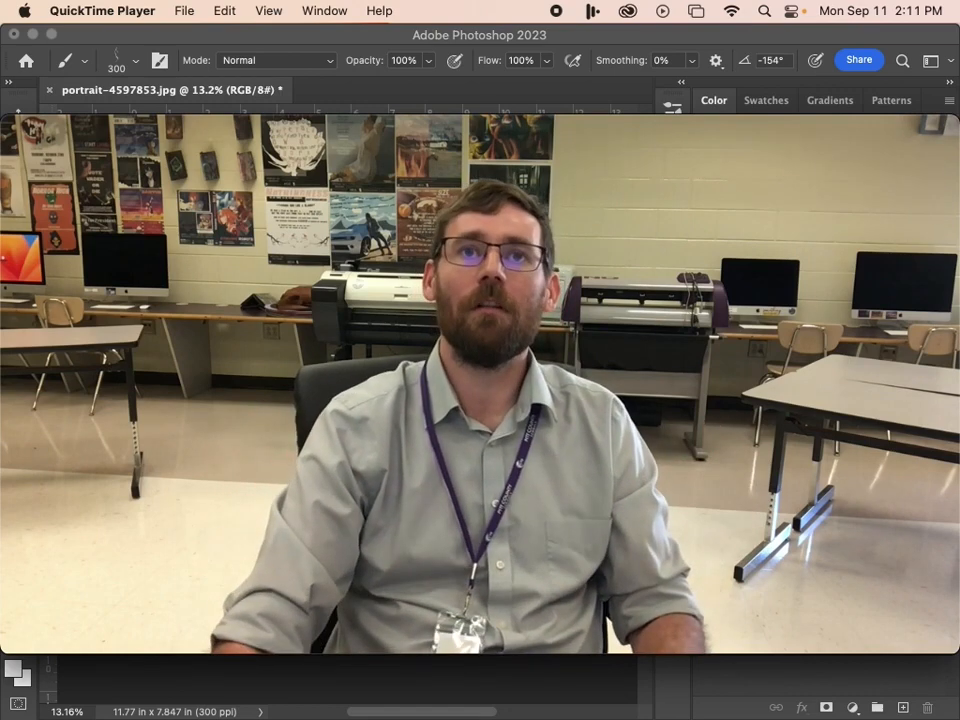
Close the Movie Recording window and return to the portrait in Photoshop.
{"action": "mouse_move", "coordinate": [802, 565]}
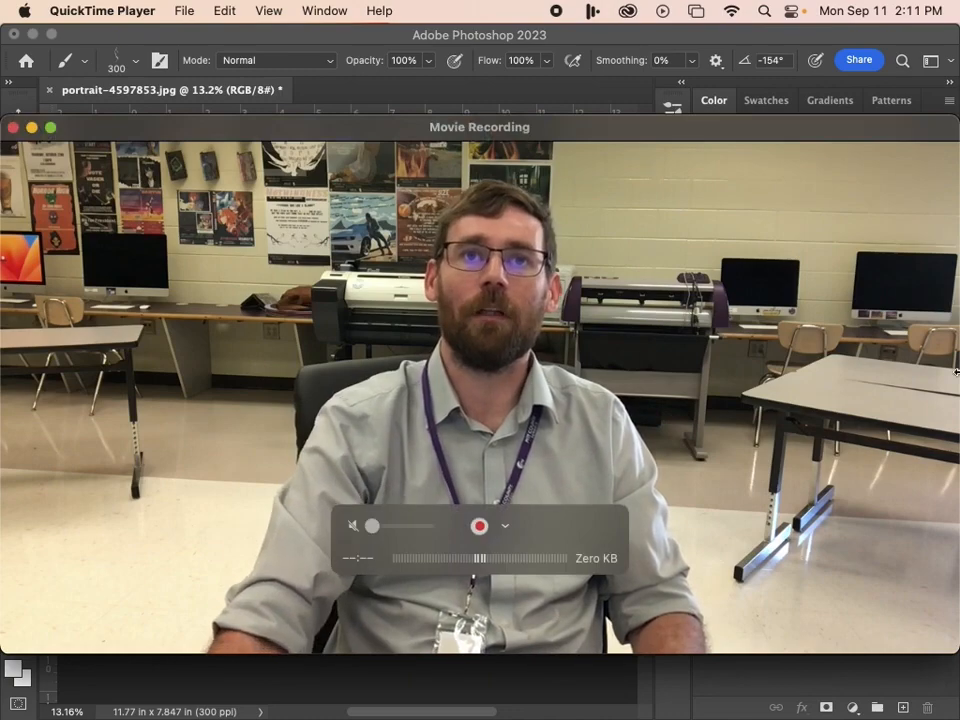
{"action": "left_click", "coordinate": [13, 128]}
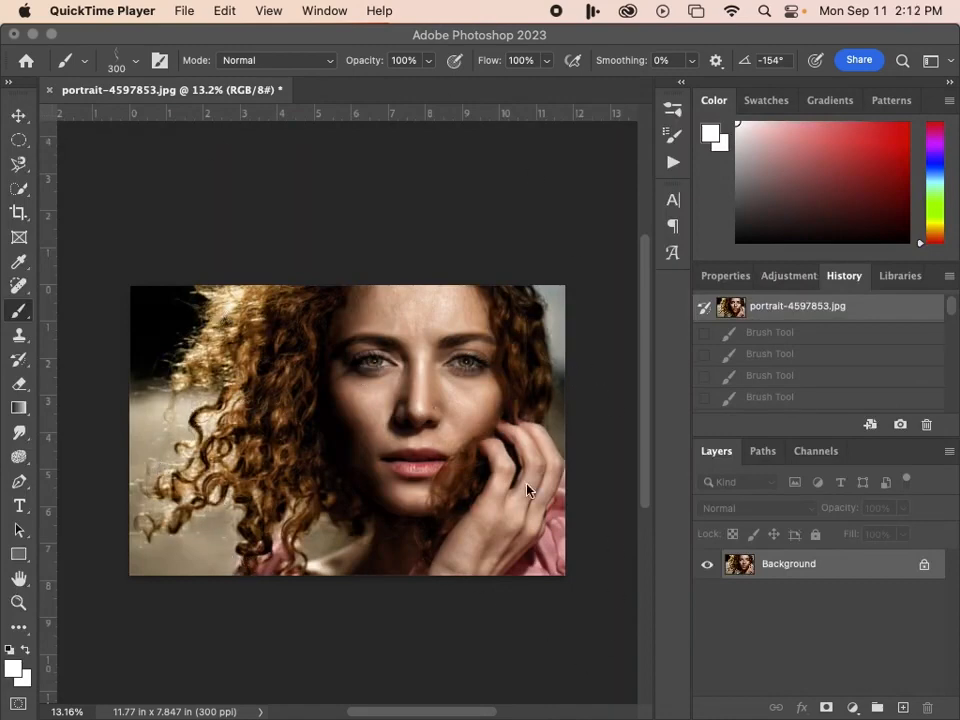
{"action": "left_click", "coordinate": [207, 45]}
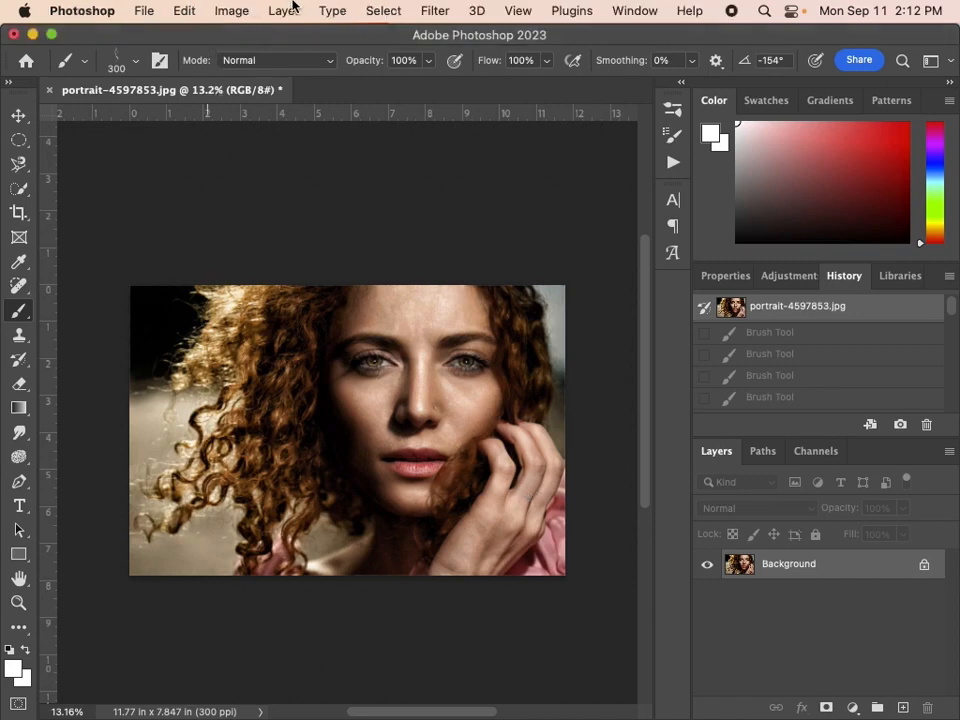
Try the automatic Subject selection on the portrait and clear the selection.
{"action": "left_click", "coordinate": [385, 11]}
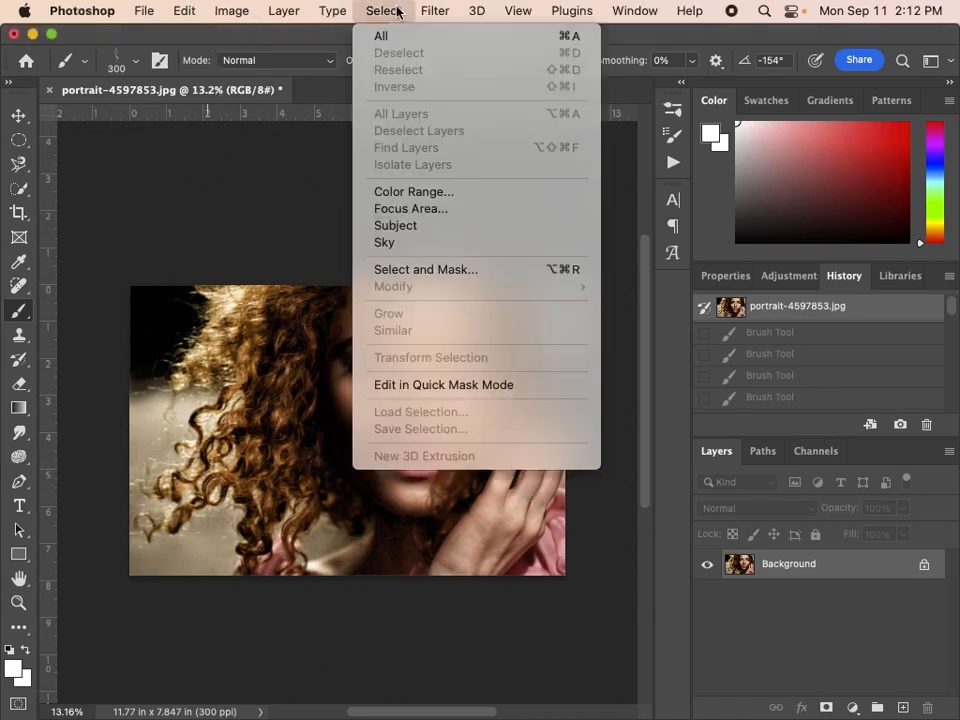
{"action": "left_click", "coordinate": [399, 229]}
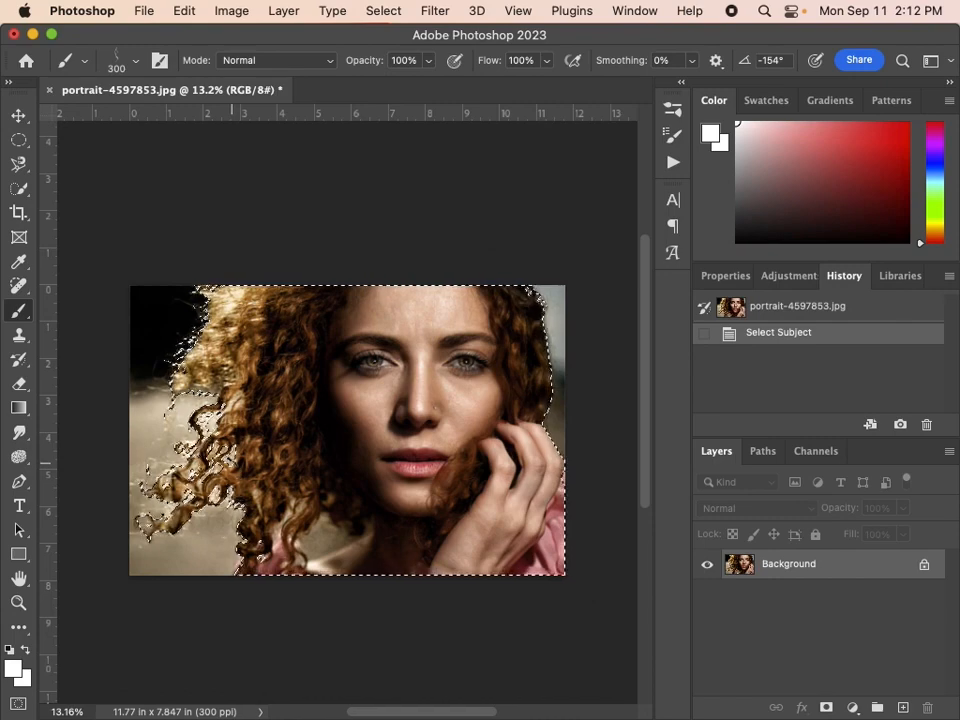
{"action": "key", "text": "super+d"}
Select the woman in the portrait with the Object Selection Tool.
{"action": "left_click", "coordinate": [20, 190]}
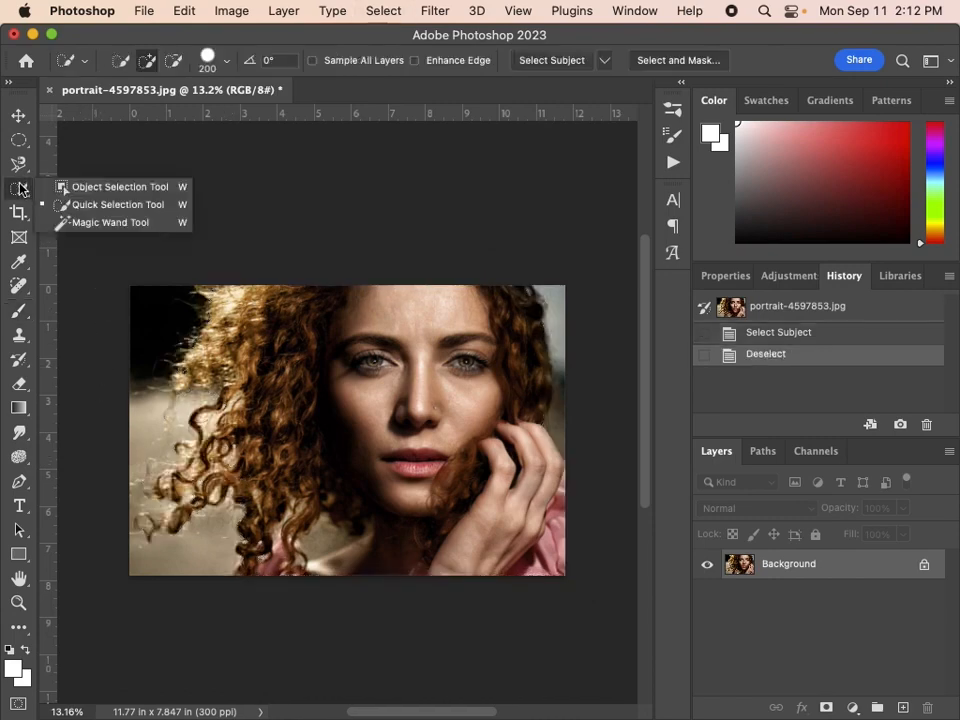
{"action": "left_click", "coordinate": [90, 189]}
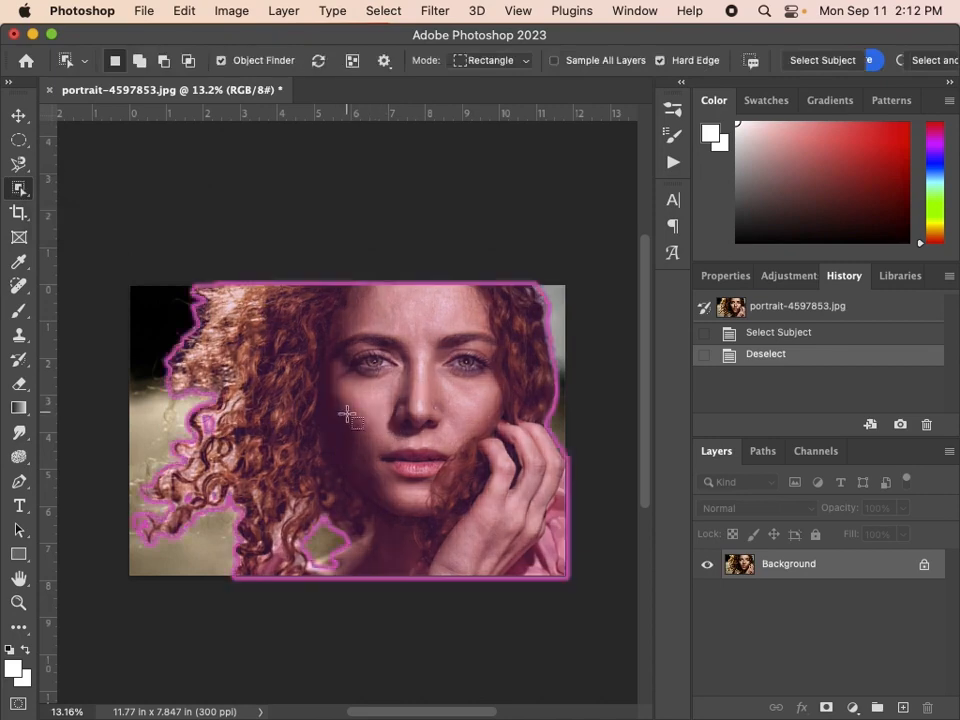
{"action": "left_click", "coordinate": [68, 137]}
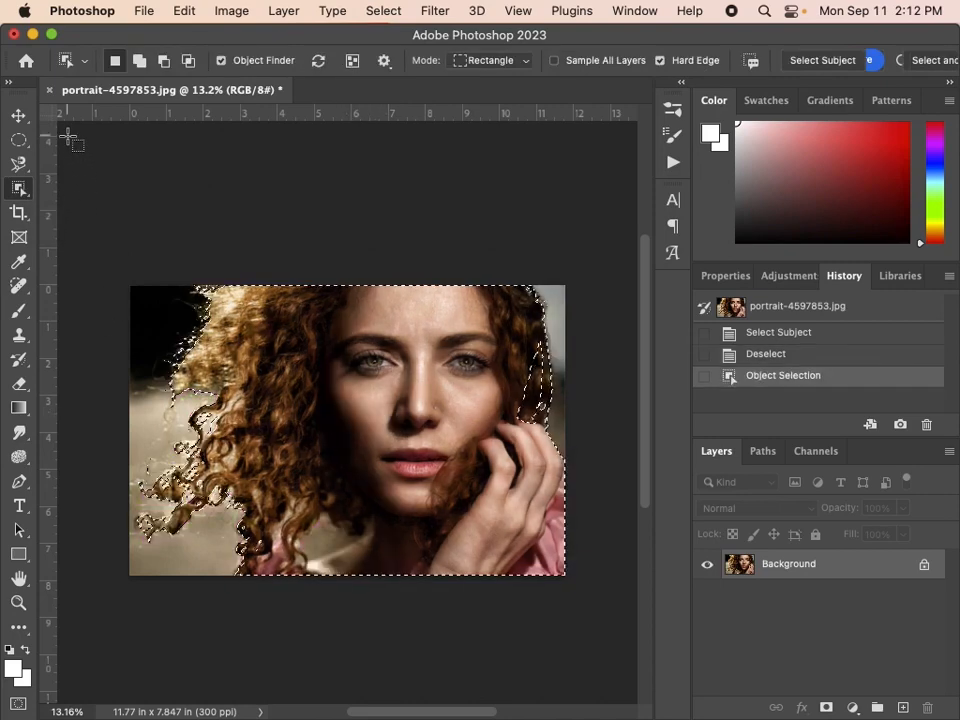
Try a layer mask from the selection and a Quick Selection stroke over the hair beside the hand, undoing each.
{"action": "right_click", "coordinate": [31, 187]}
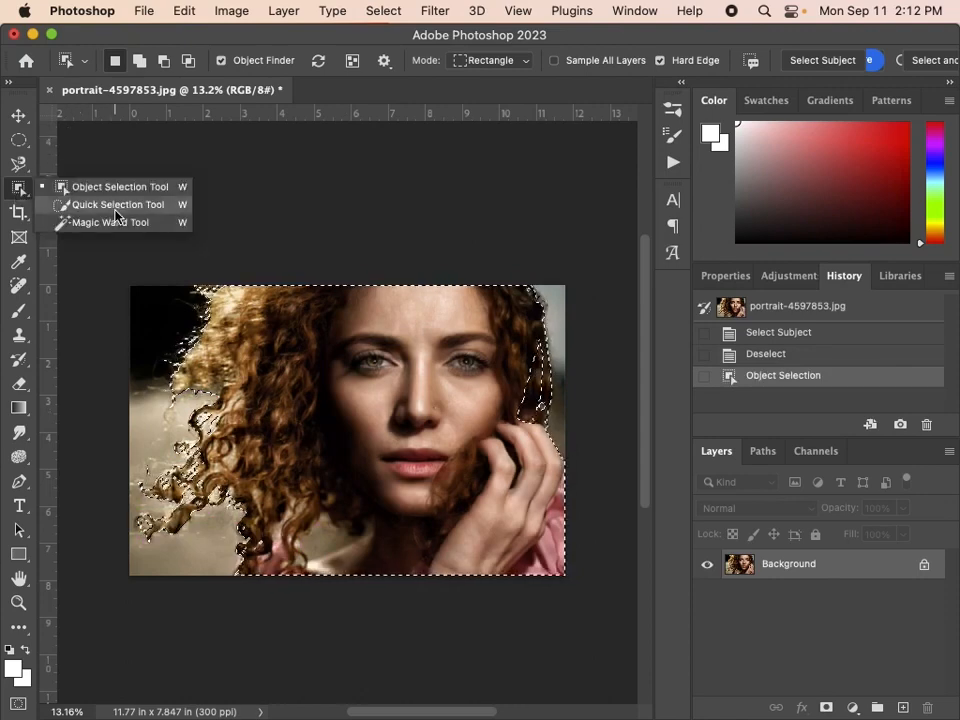
{"action": "left_click", "coordinate": [86, 204]}
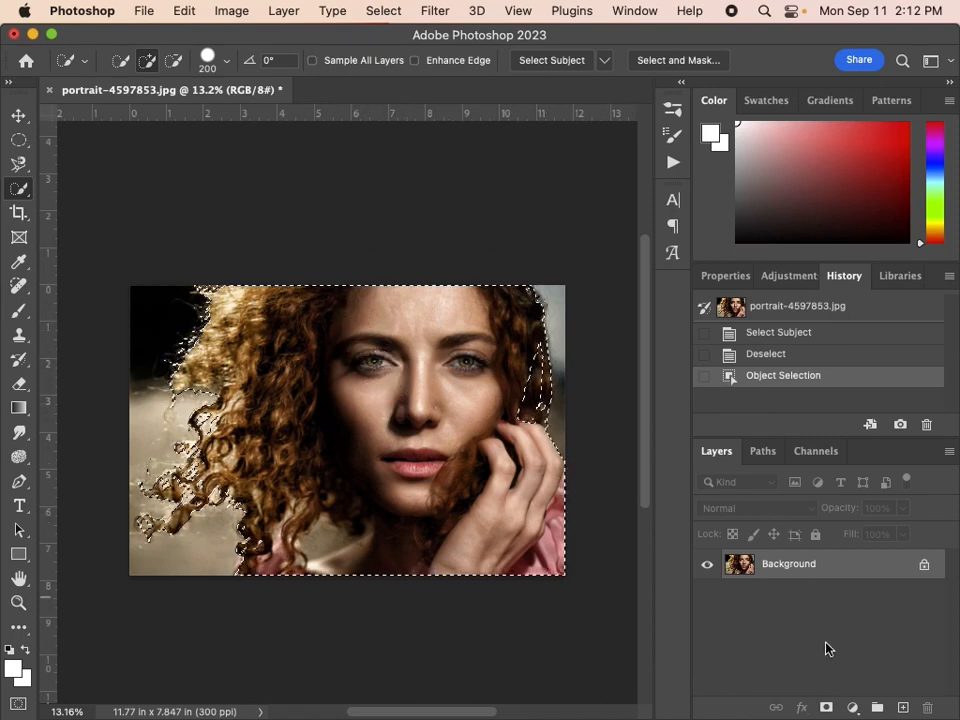
{"action": "left_click", "coordinate": [827, 708]}
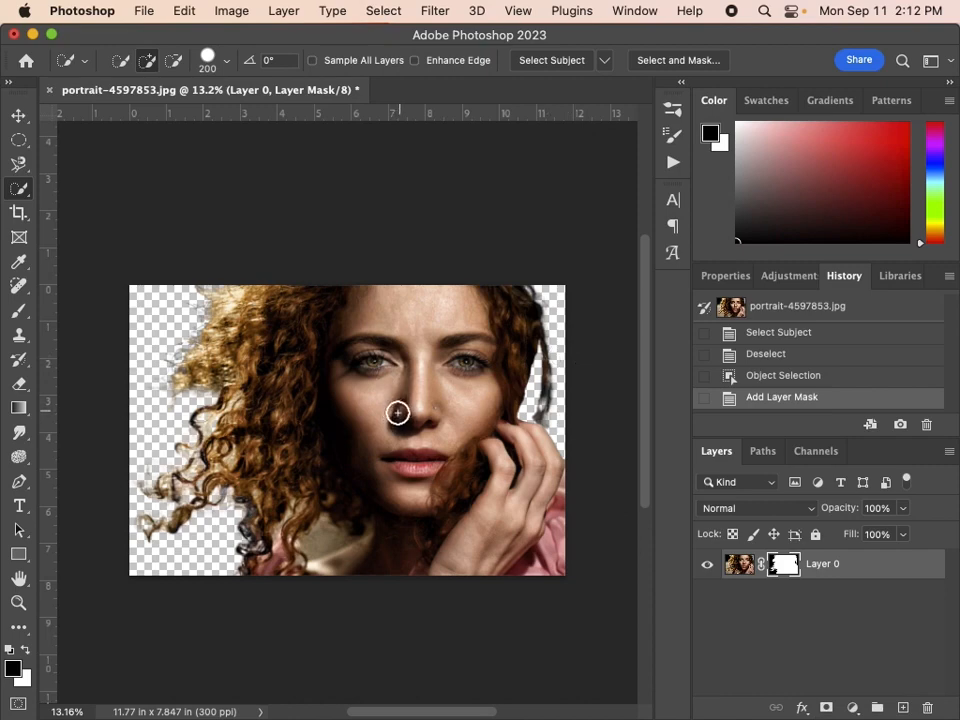
{"action": "key", "text": "super+z"}
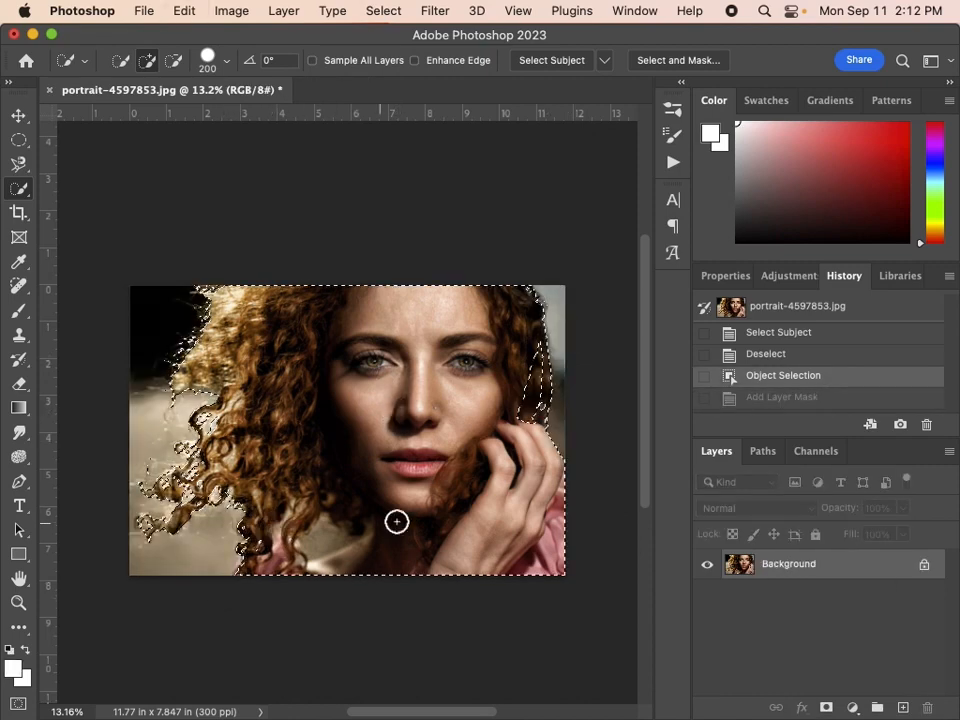
{"action": "mouse_move", "coordinate": [533, 452]}
{"action": "left_mouse_down"}
{"action": "mouse_move", "coordinate": [534, 381]}
{"action": "mouse_move", "coordinate": [525, 411]}
{"action": "mouse_move", "coordinate": [523, 369]}
{"action": "mouse_move", "coordinate": [528, 401]}
{"action": "left_mouse_up"}
{"action": "key", "text": "super+z"}
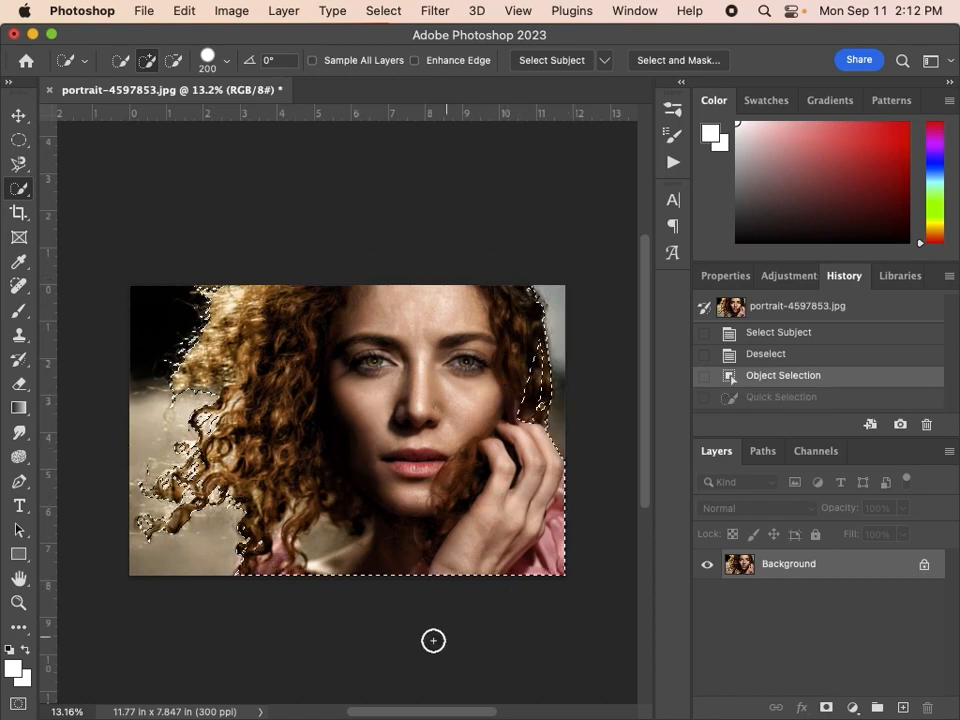
Open the selection in Select and Mask and set the Overlay view's opacity to 67%.
{"action": "left_click", "coordinate": [662, 62]}
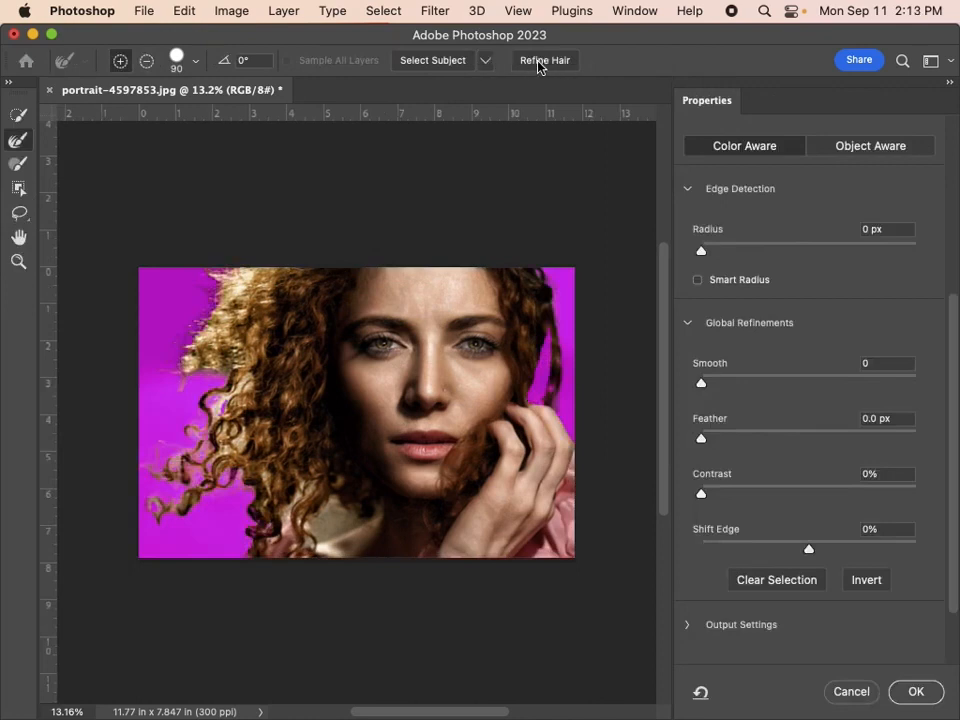
{"action": "scroll", "coordinate": [818, 284], "scroll_direction": "up", "scroll_amount": 5}
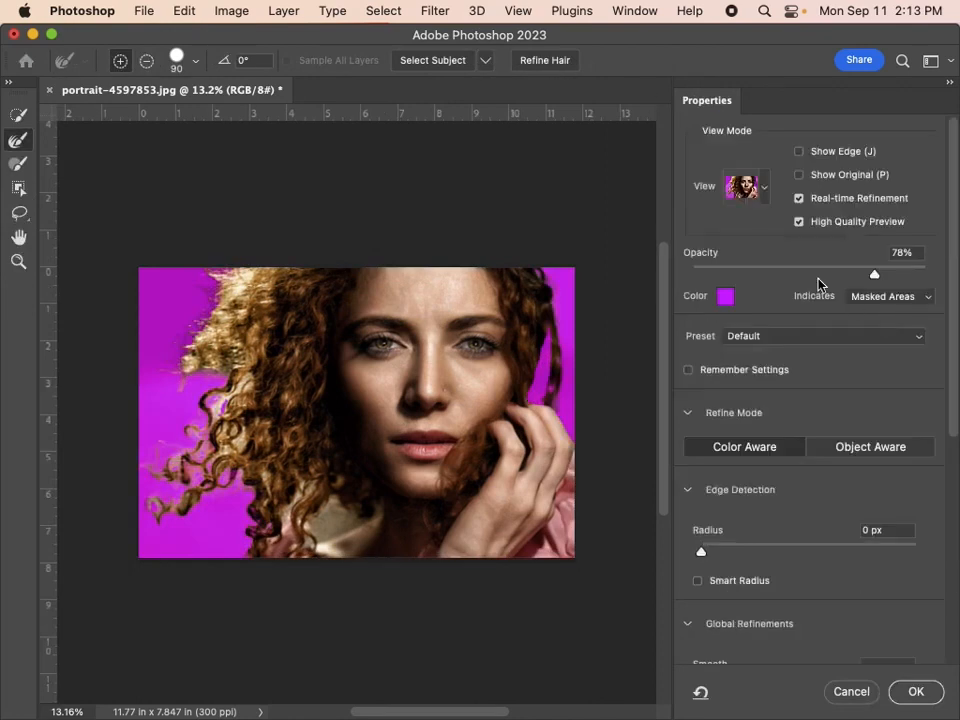
{"action": "left_click", "coordinate": [764, 193]}
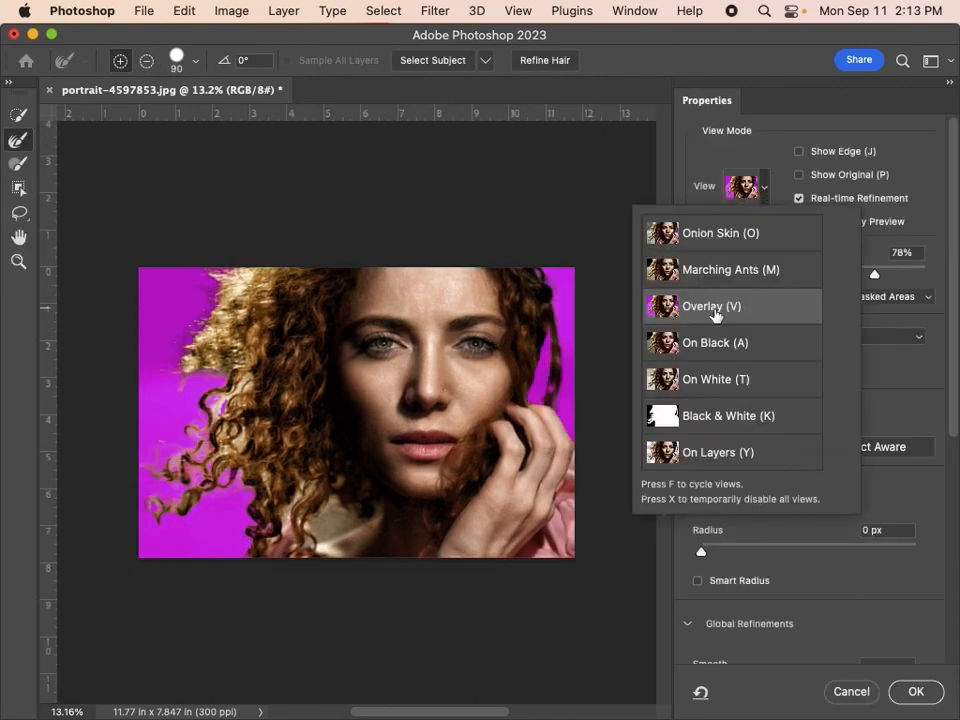
{"action": "left_click", "coordinate": [893, 268]}
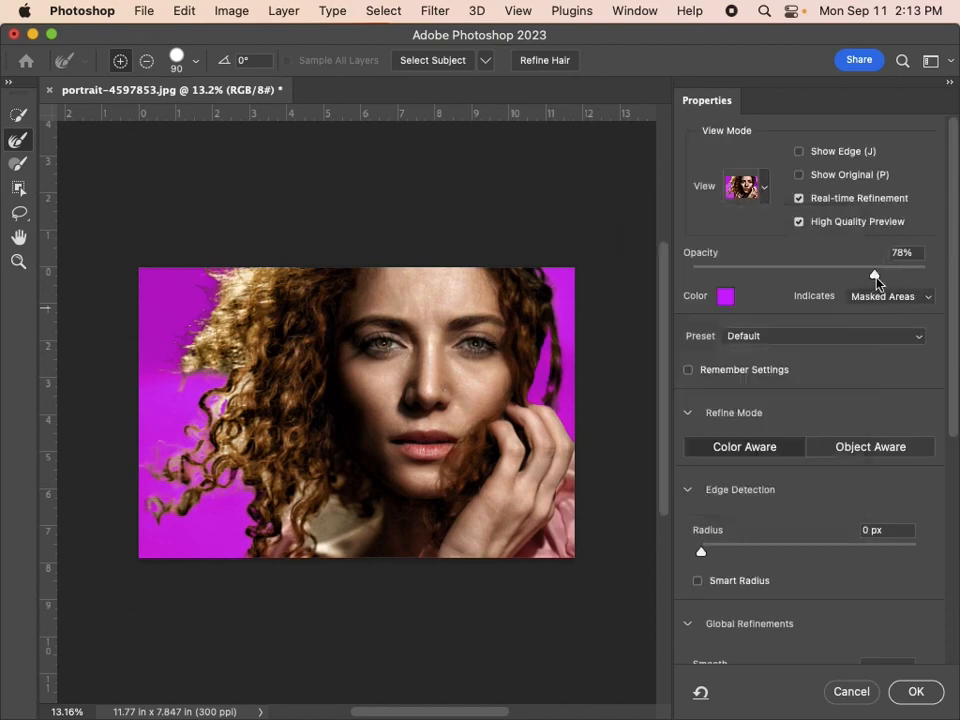
{"action": "left_click_drag", "start_coordinate": [875, 273], "coordinate": [849, 274]}
Apply Refine Hair and correct the selection around the hair above the hand with the Quick Selection Tool, leaving out the background.
{"action": "left_click", "coordinate": [540, 64]}
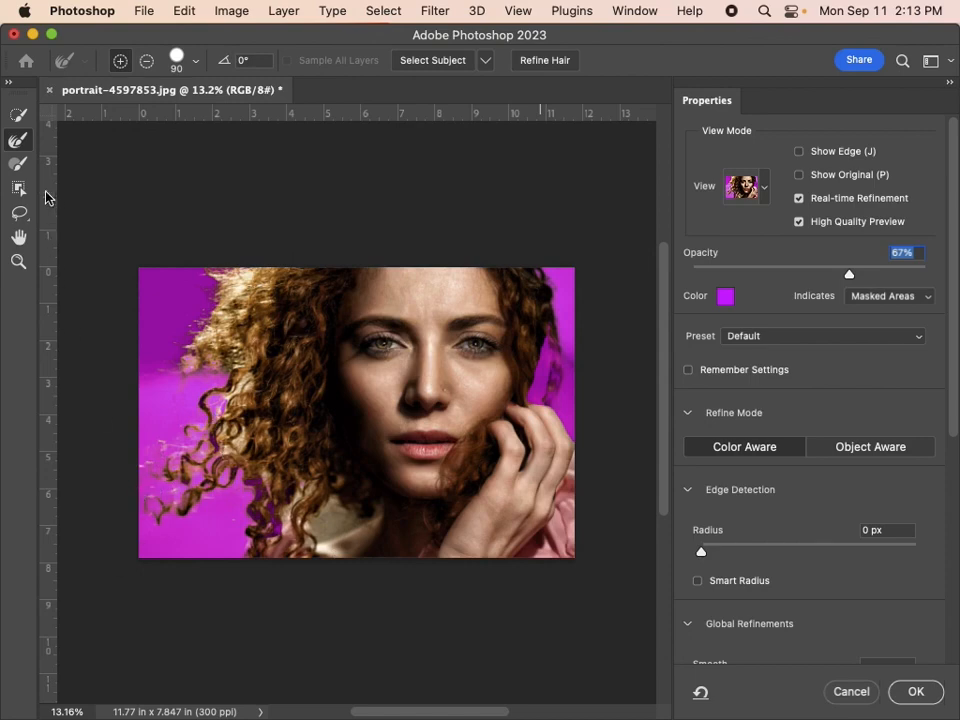
{"action": "left_click", "coordinate": [20, 117]}
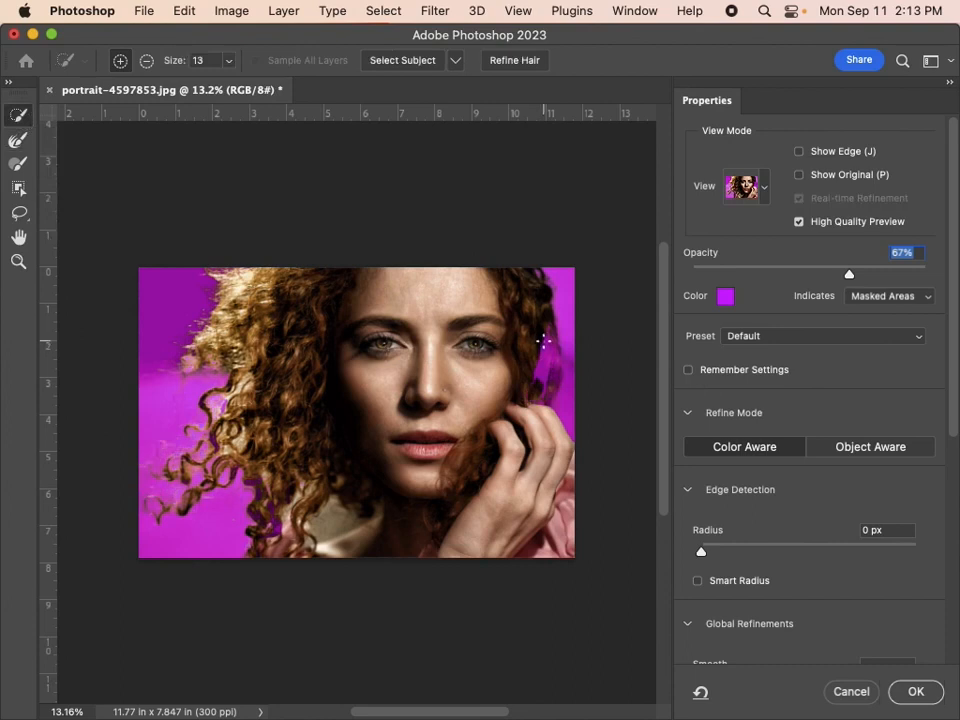
{"action": "left_click_drag", "start_coordinate": [531, 394], "coordinate": [516, 401]}
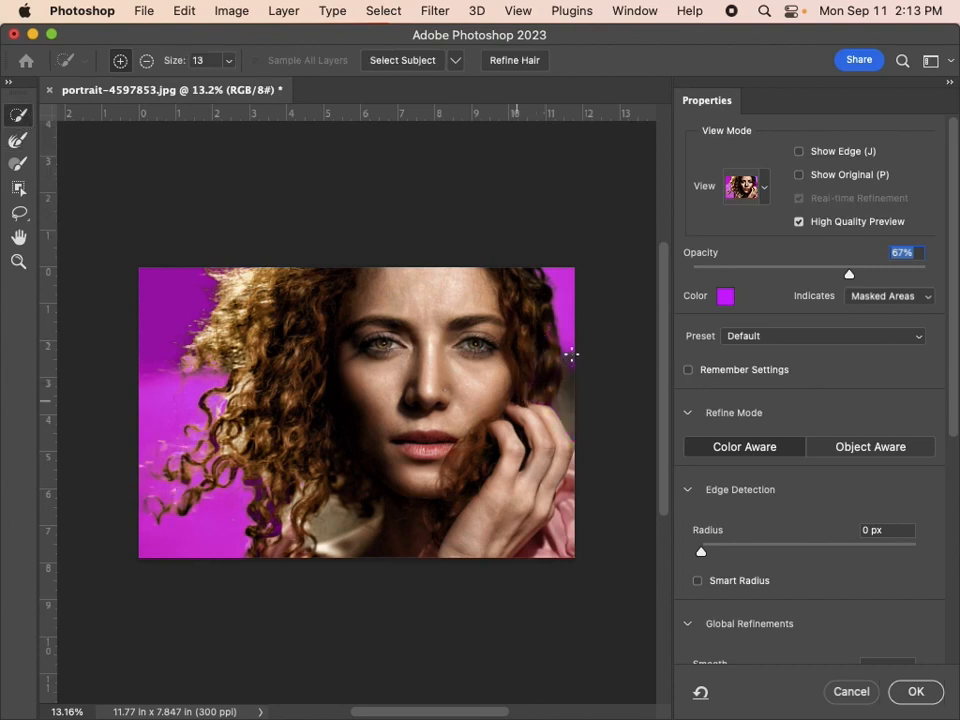
{"action": "key", "text": "alt"}
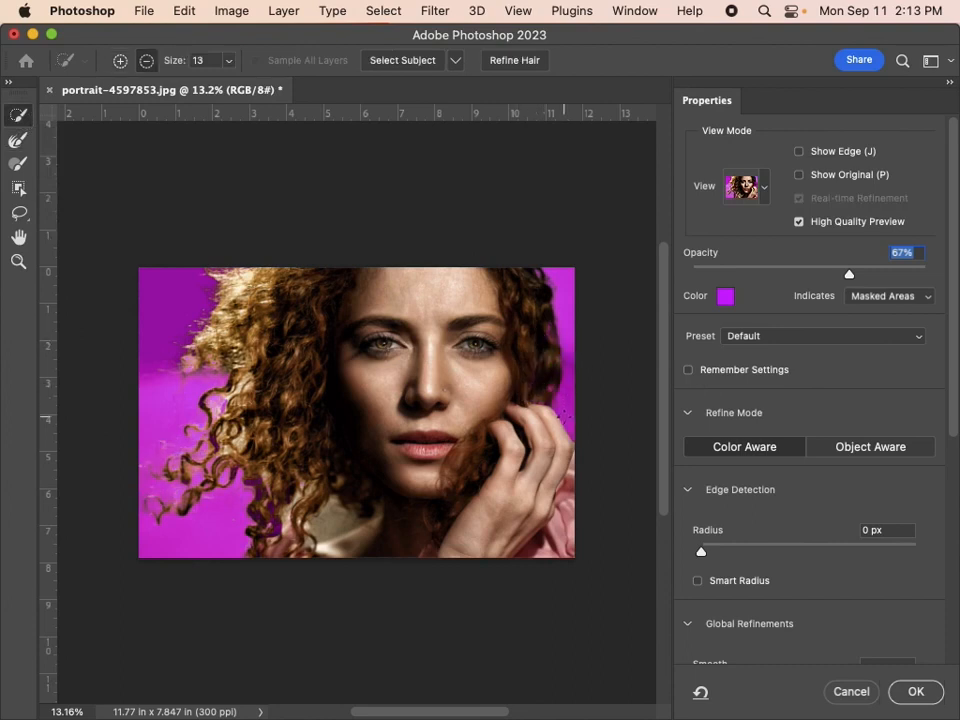
Refine the loose curls and the background gap beside the neck with the Refine Edge Brush.
{"action": "left_click", "coordinate": [21, 142]}
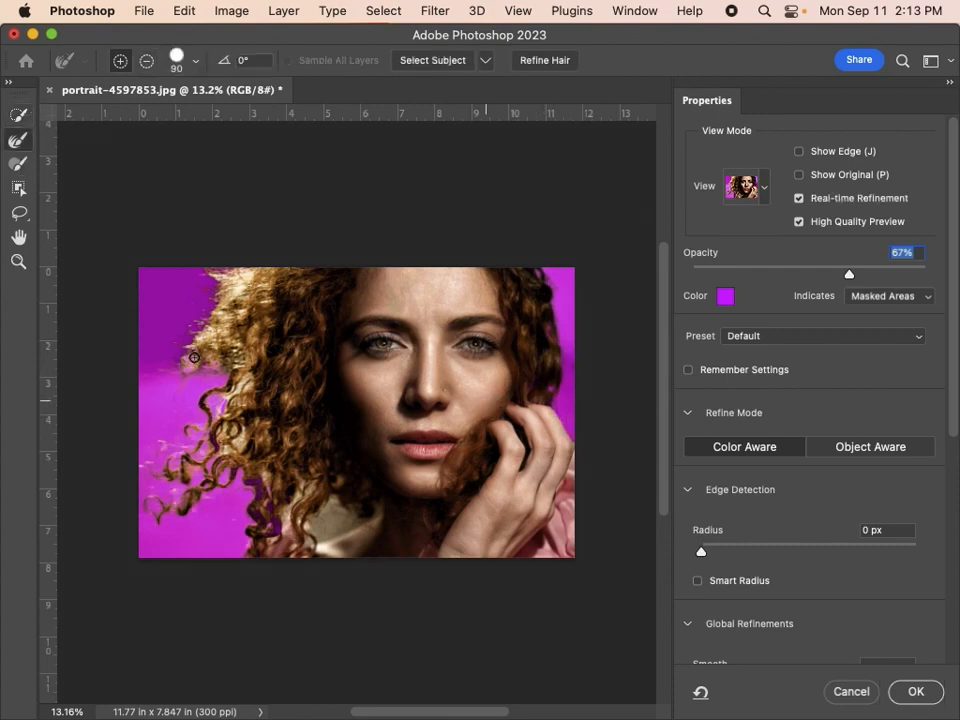
{"action": "mouse_move", "coordinate": [222, 363]}
{"action": "left_mouse_down"}
{"action": "mouse_move", "coordinate": [241, 389]}
{"action": "mouse_move", "coordinate": [247, 382]}
{"action": "mouse_move", "coordinate": [214, 406]}
{"action": "mouse_move", "coordinate": [236, 423]}
{"action": "mouse_move", "coordinate": [209, 449]}
{"action": "mouse_move", "coordinate": [262, 421]}
{"action": "mouse_move", "coordinate": [224, 448]}
{"action": "mouse_move", "coordinate": [231, 456]}
{"action": "mouse_move", "coordinate": [238, 442]}
{"action": "mouse_move", "coordinate": [253, 449]}
{"action": "mouse_move", "coordinate": [289, 515]}
{"action": "mouse_move", "coordinate": [303, 489]}
{"action": "mouse_move", "coordinate": [281, 534]}
{"action": "mouse_move", "coordinate": [302, 499]}
{"action": "mouse_move", "coordinate": [282, 527]}
{"action": "mouse_move", "coordinate": [299, 521]}
{"action": "mouse_move", "coordinate": [268, 533]}
{"action": "mouse_move", "coordinate": [392, 526]}
{"action": "mouse_move", "coordinate": [322, 521]}
{"action": "mouse_move", "coordinate": [334, 509]}
{"action": "mouse_move", "coordinate": [305, 532]}
{"action": "mouse_move", "coordinate": [340, 505]}
{"action": "mouse_move", "coordinate": [306, 544]}
{"action": "mouse_move", "coordinate": [330, 504]}
{"action": "left_mouse_up"}
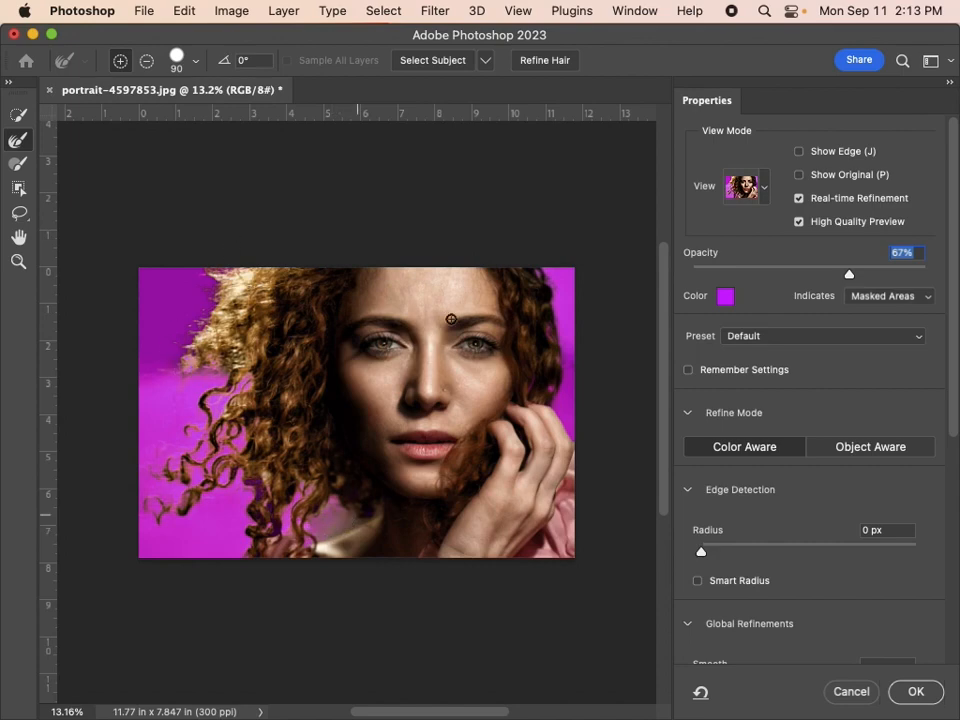
Set the global refinements to Smooth 4, Feather 0.4 px, Contrast 7% and Shift Edge -3%, and apply the refined selection.
{"action": "scroll", "coordinate": [844, 416], "scroll_direction": "down", "scroll_amount": 5}
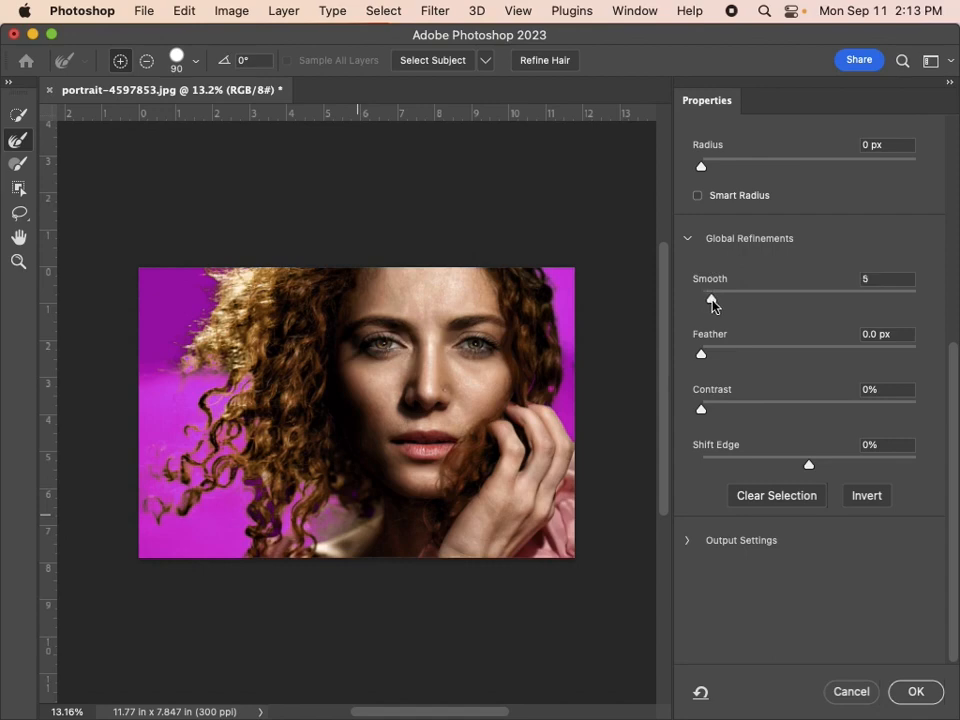
{"action": "left_click_drag", "start_coordinate": [713, 305], "coordinate": [711, 304]}
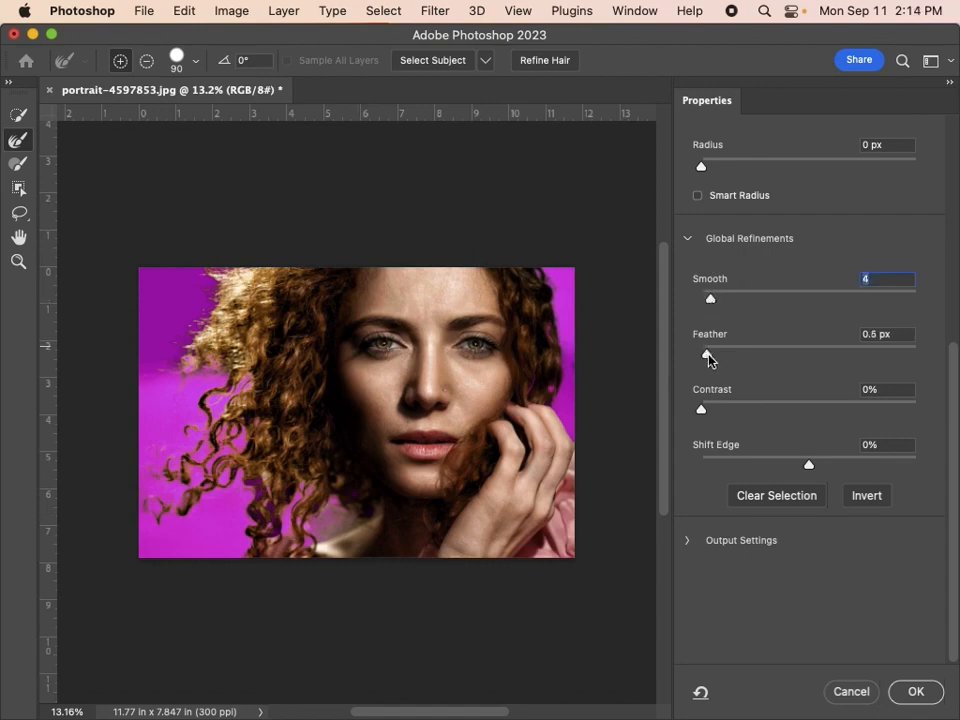
{"action": "mouse_move", "coordinate": [709, 355]}
{"action": "left_mouse_down"}
{"action": "mouse_move", "coordinate": [688, 356]}
{"action": "mouse_move", "coordinate": [706, 362]}
{"action": "left_mouse_up"}
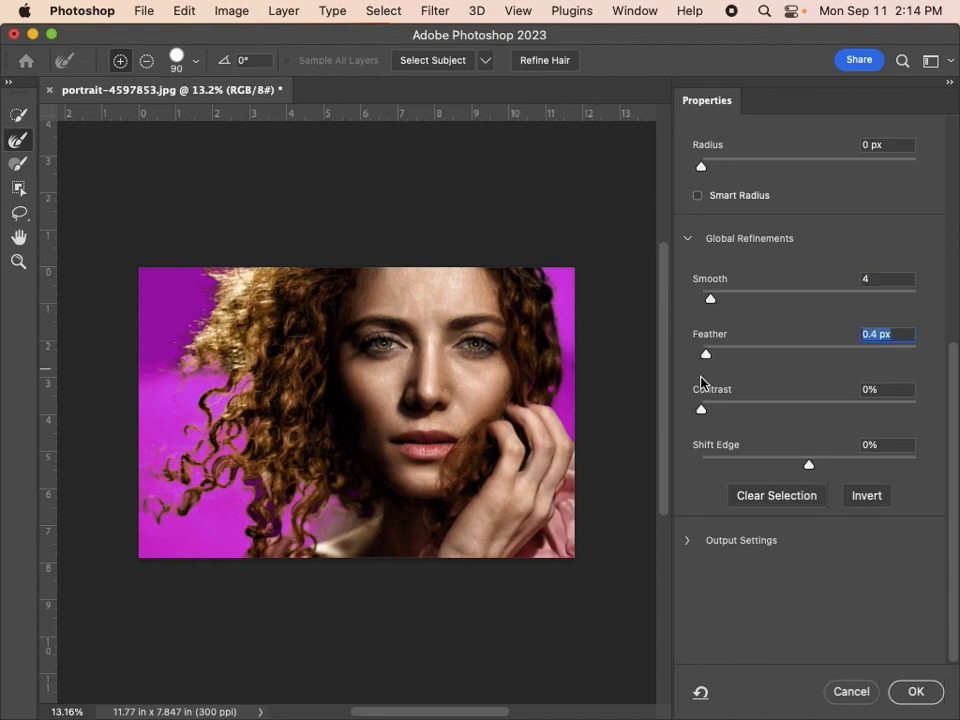
{"action": "left_click_drag", "start_coordinate": [701, 410], "coordinate": [716, 410]}
{"action": "left_click_drag", "start_coordinate": [810, 474], "coordinate": [806, 475]}
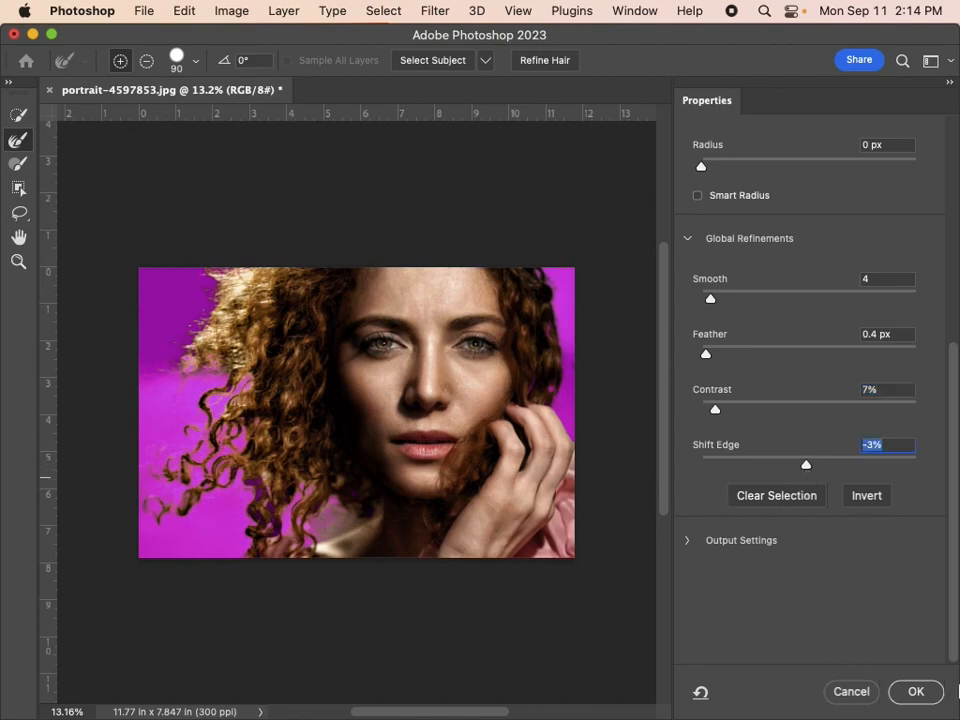
{"action": "left_click", "coordinate": [916, 692]}
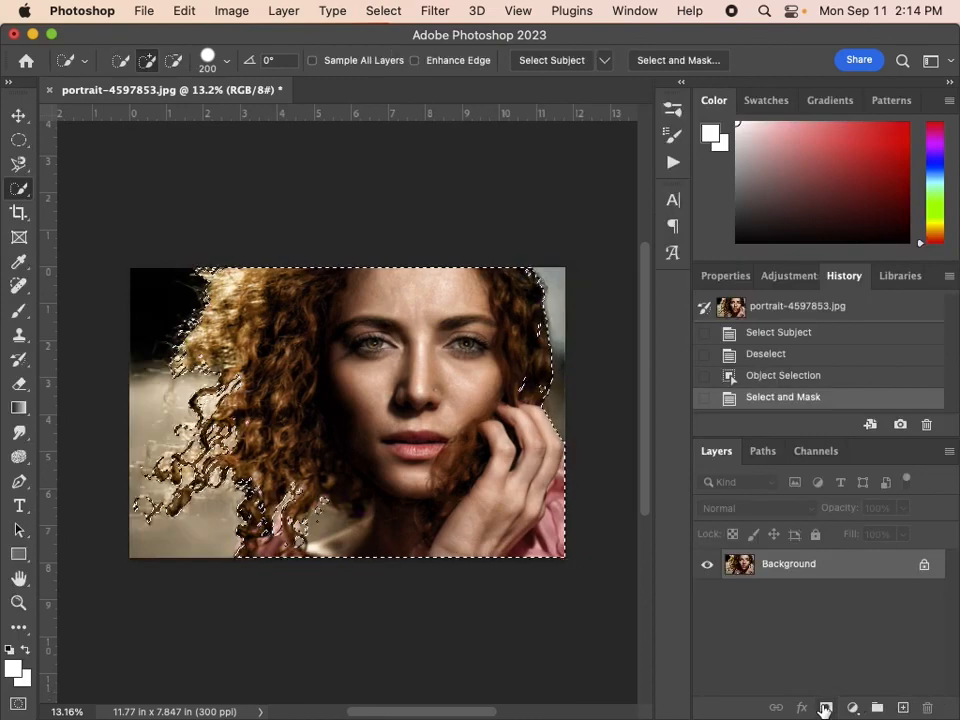
Add a layer mask from the refined selection and activate the Brush Tool for the mask.
{"action": "left_click", "coordinate": [825, 708]}
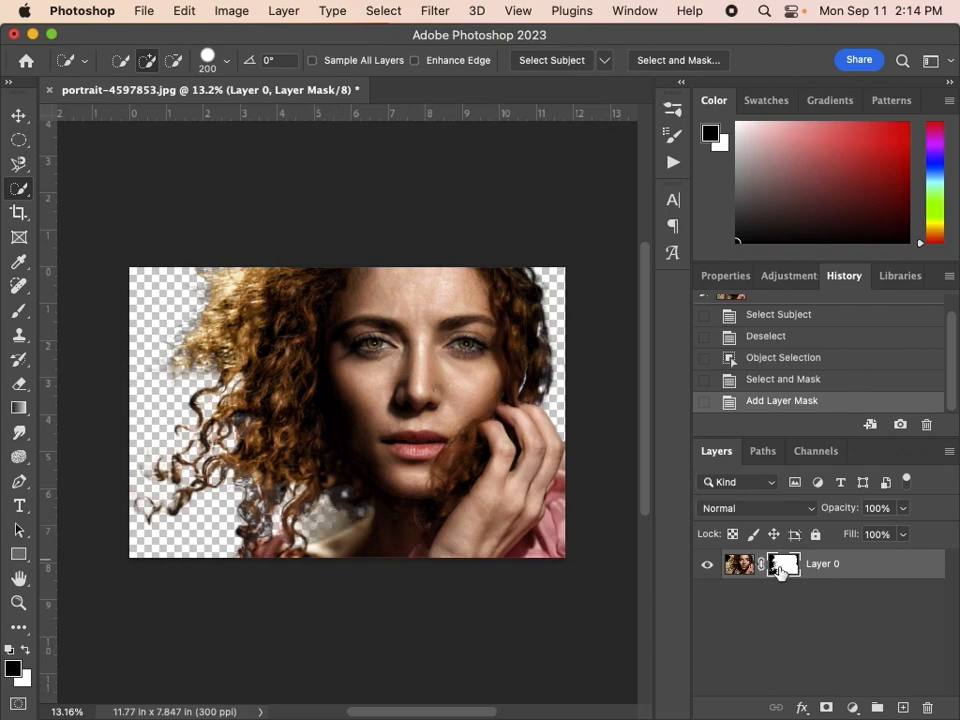
{"action": "key", "text": "b"}
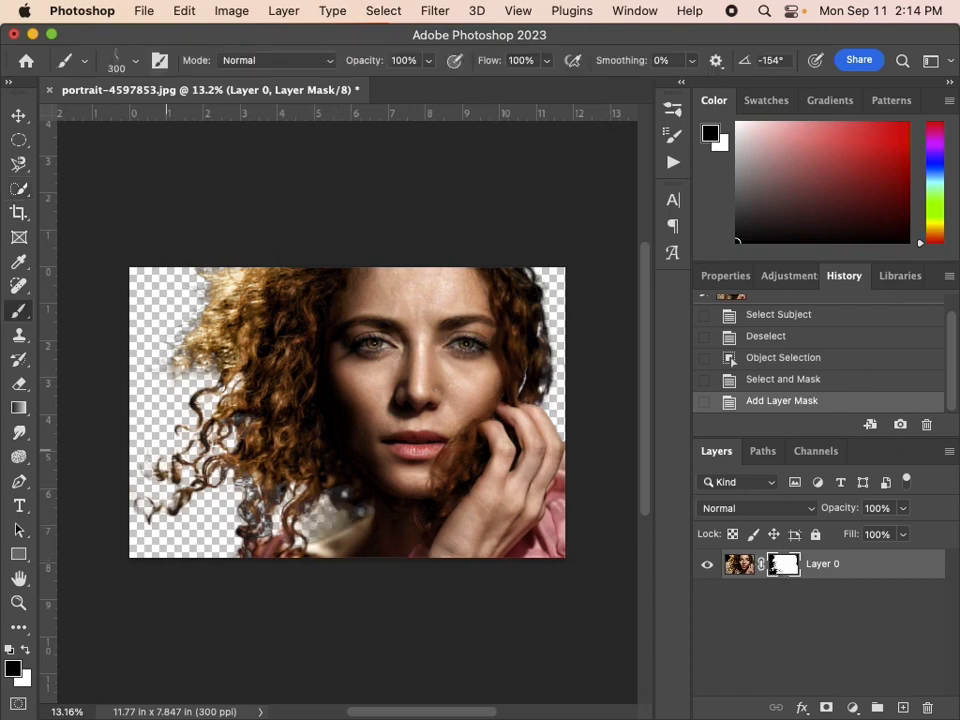
Mask out the leftover background beside the neck with an 80 px Soft Round brush in black, and restore the shoulder edge in white.
{"action": "left_click", "coordinate": [122, 60]}
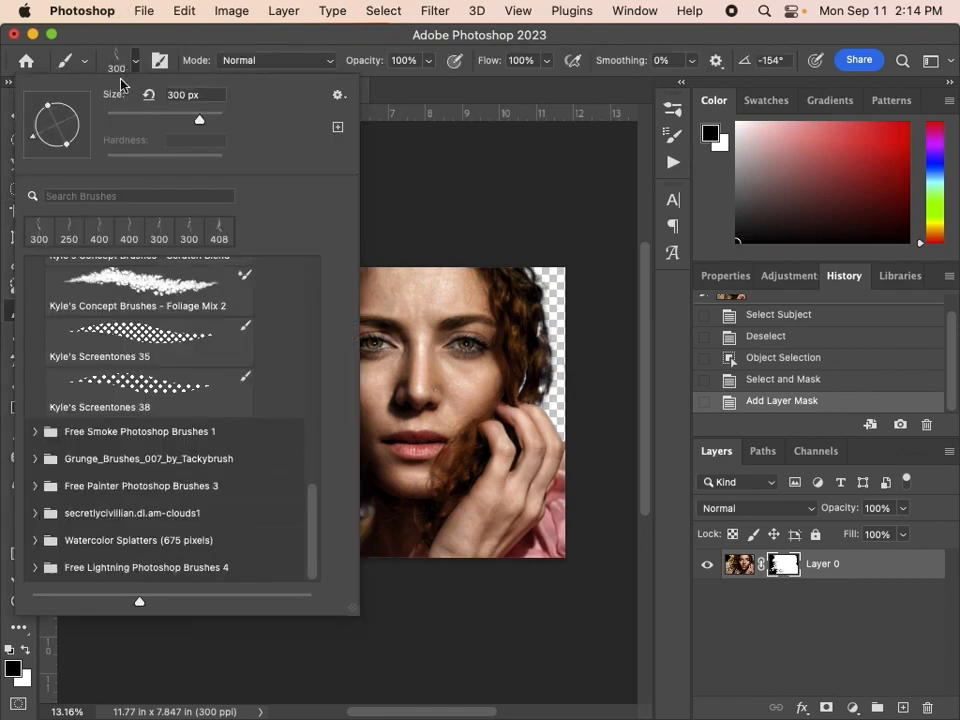
{"action": "scroll", "coordinate": [126, 330], "scroll_direction": "up", "scroll_amount": 10}
{"action": "left_click", "coordinate": [126, 330]}
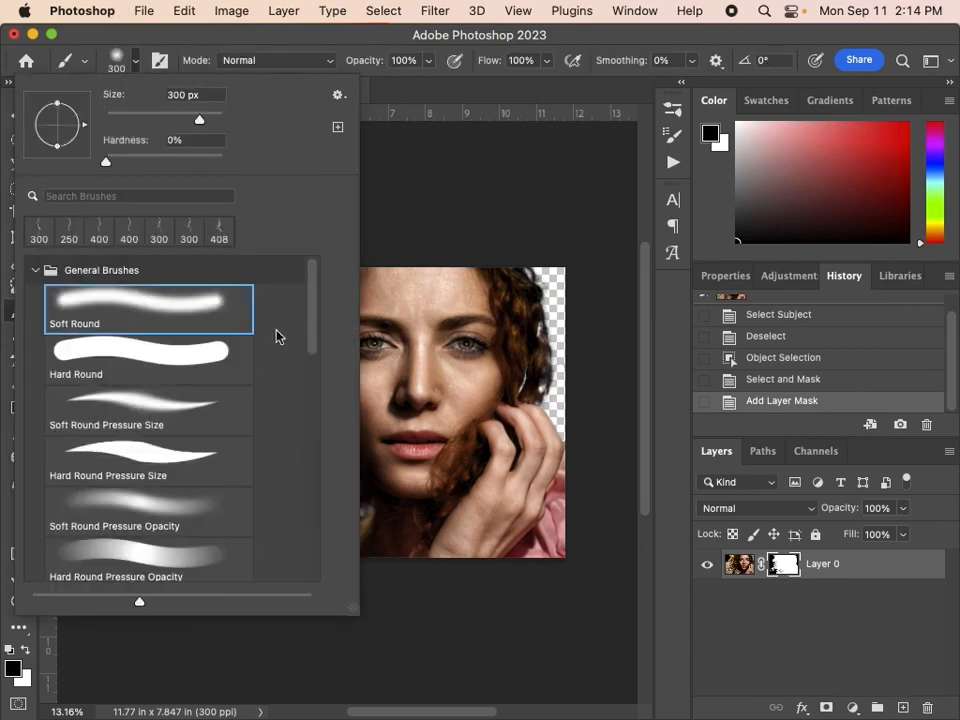
{"action": "left_click", "coordinate": [469, 154]}
{"action": "key", "text": "bracketleft"}
{"action": "key", "text": "bracketleft"}
{"action": "key", "text": "bracketleft"}
{"action": "key", "text": "bracketleft"}
{"action": "key", "text": "bracketleft"}
{"action": "key", "text": "bracketleft"}
{"action": "key", "text": "bracketleft"}
{"action": "key", "text": "bracketleft"}
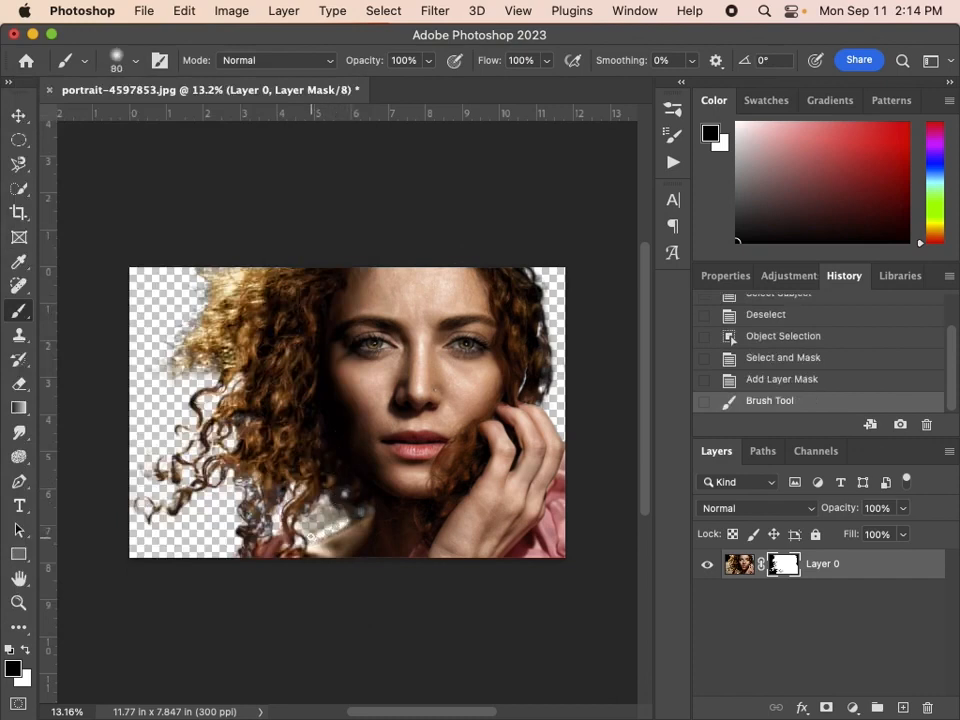
{"action": "mouse_move", "coordinate": [328, 507]}
{"action": "left_mouse_down"}
{"action": "mouse_move", "coordinate": [320, 512]}
{"action": "mouse_move", "coordinate": [346, 517]}
{"action": "mouse_move", "coordinate": [333, 508]}
{"action": "mouse_move", "coordinate": [312, 536]}
{"action": "left_mouse_up"}
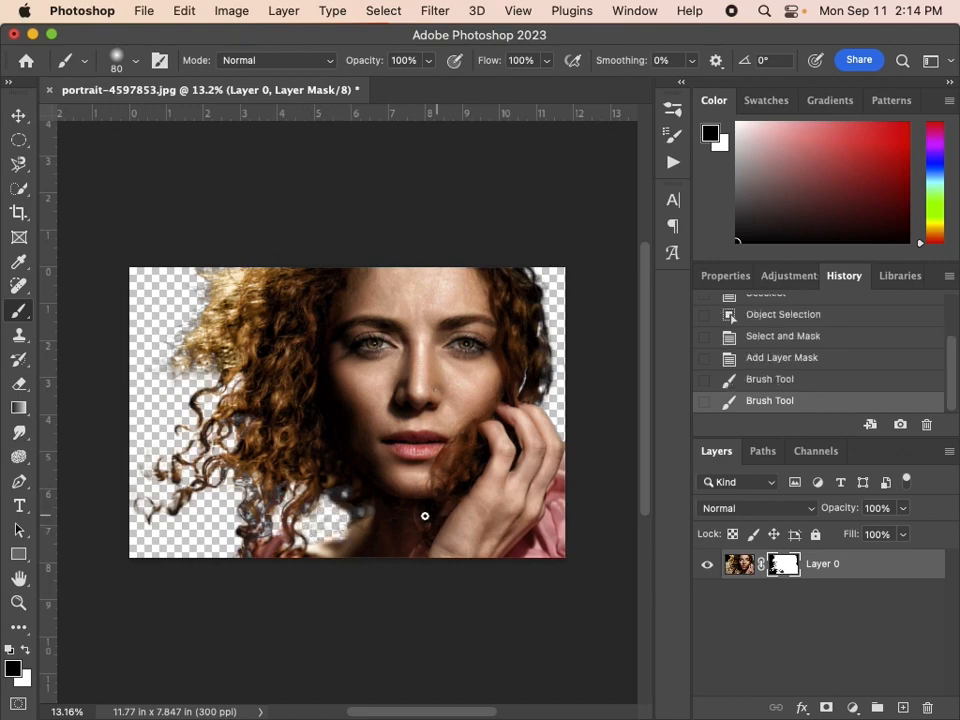
{"action": "key", "text": "x"}
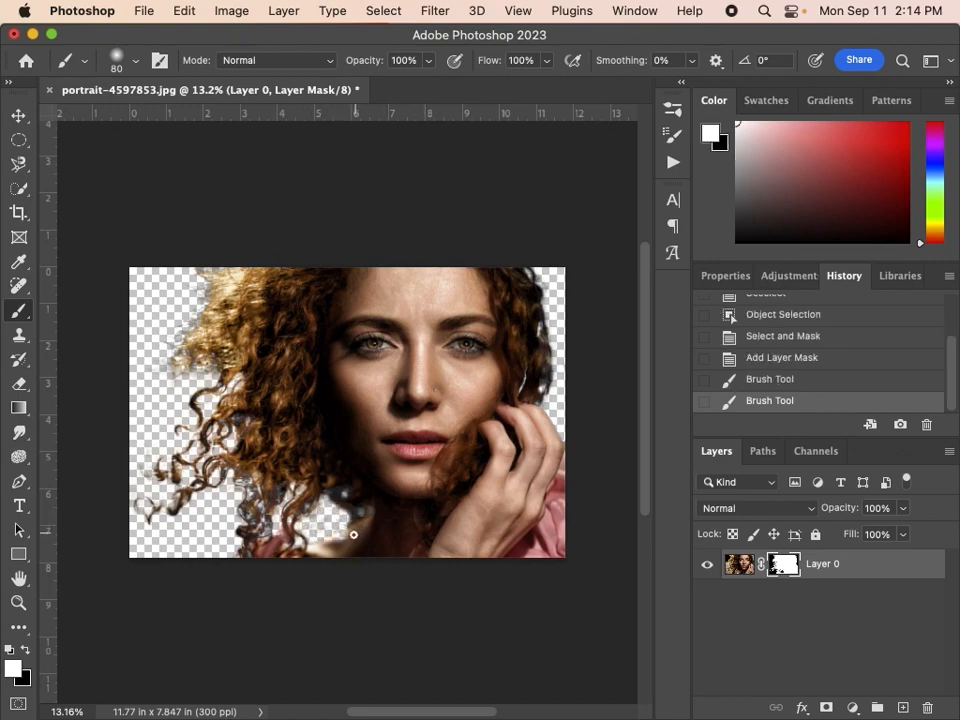
{"action": "left_click_drag", "start_coordinate": [358, 533], "coordinate": [318, 551]}
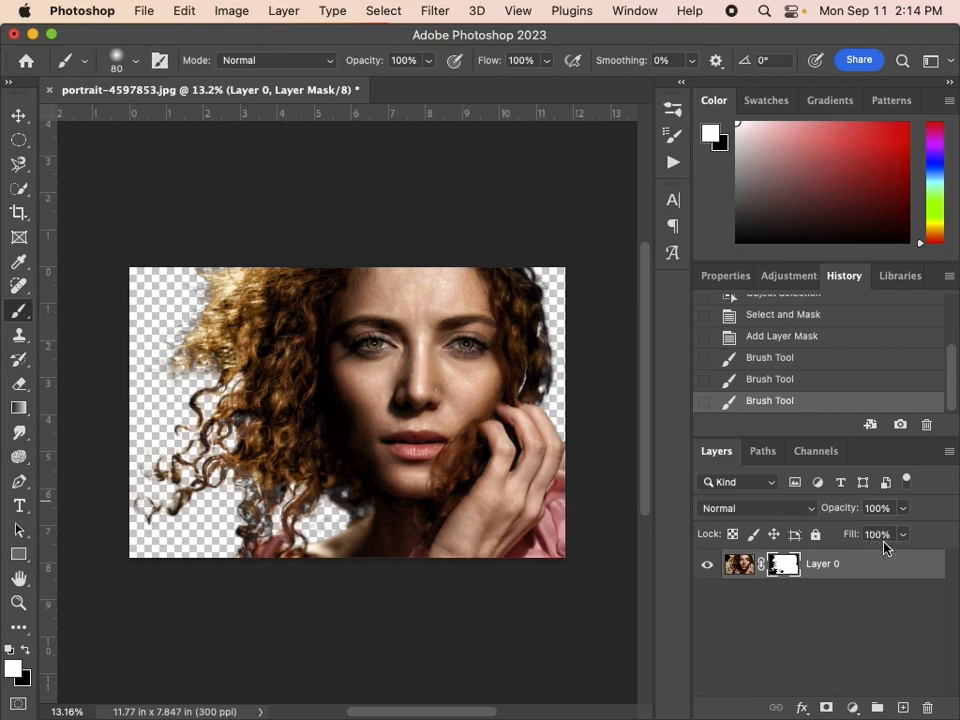
Add a Gradient fill layer above the portrait and open its gradient in the Gradient Editor.
{"action": "left_click", "coordinate": [852, 708]}
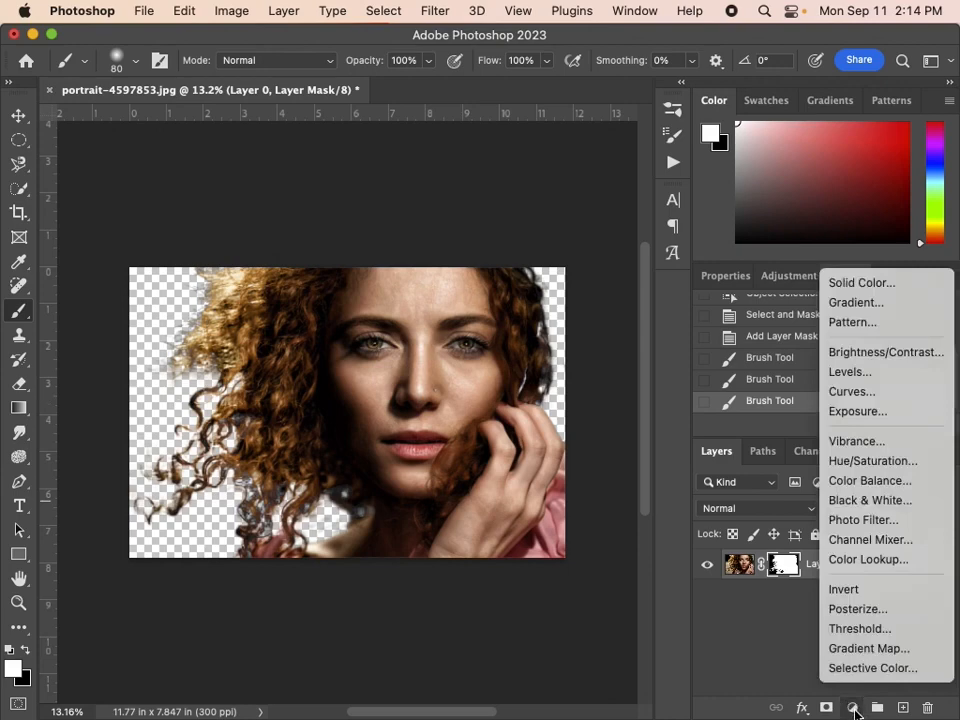
{"action": "left_click", "coordinate": [854, 302]}
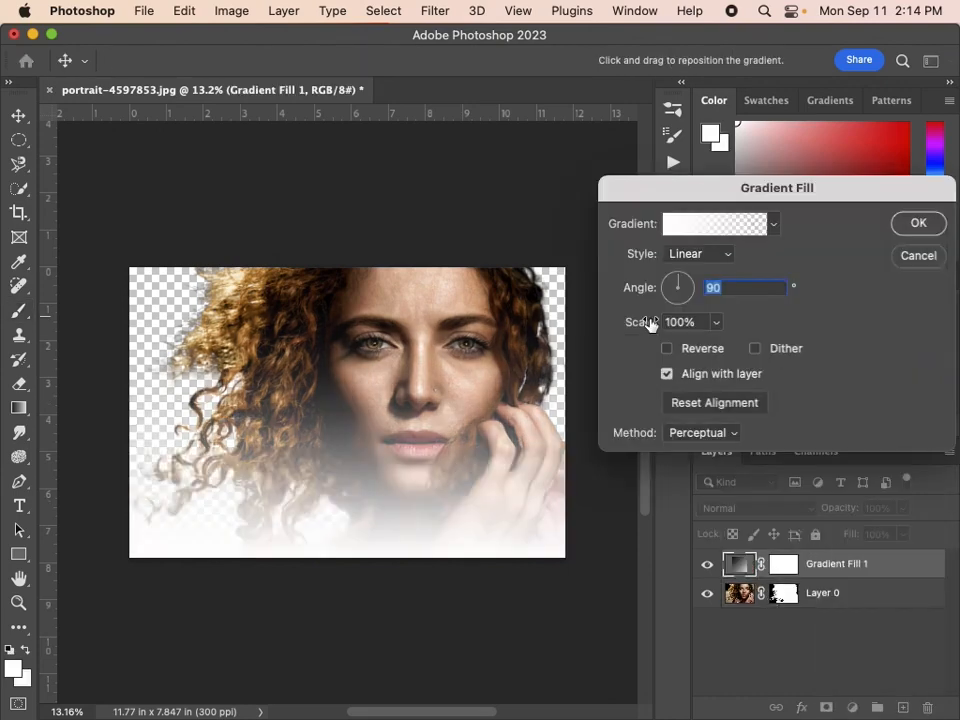
{"action": "left_click", "coordinate": [775, 226]}
{"action": "left_click", "coordinate": [775, 226]}
{"action": "left_click", "coordinate": [775, 226]}
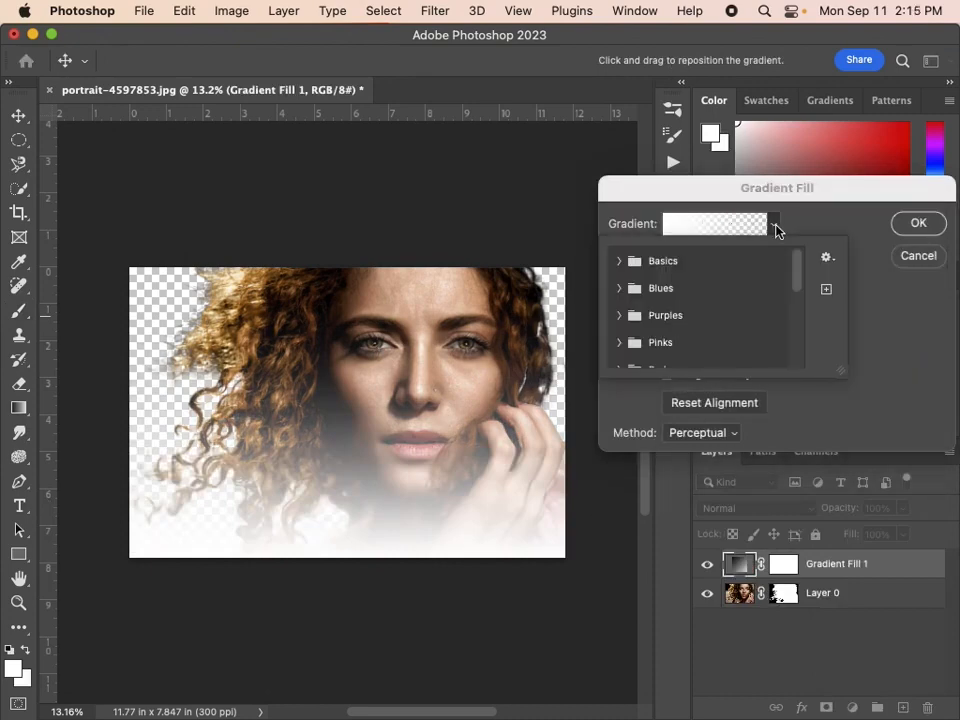
{"action": "left_click", "coordinate": [775, 226]}
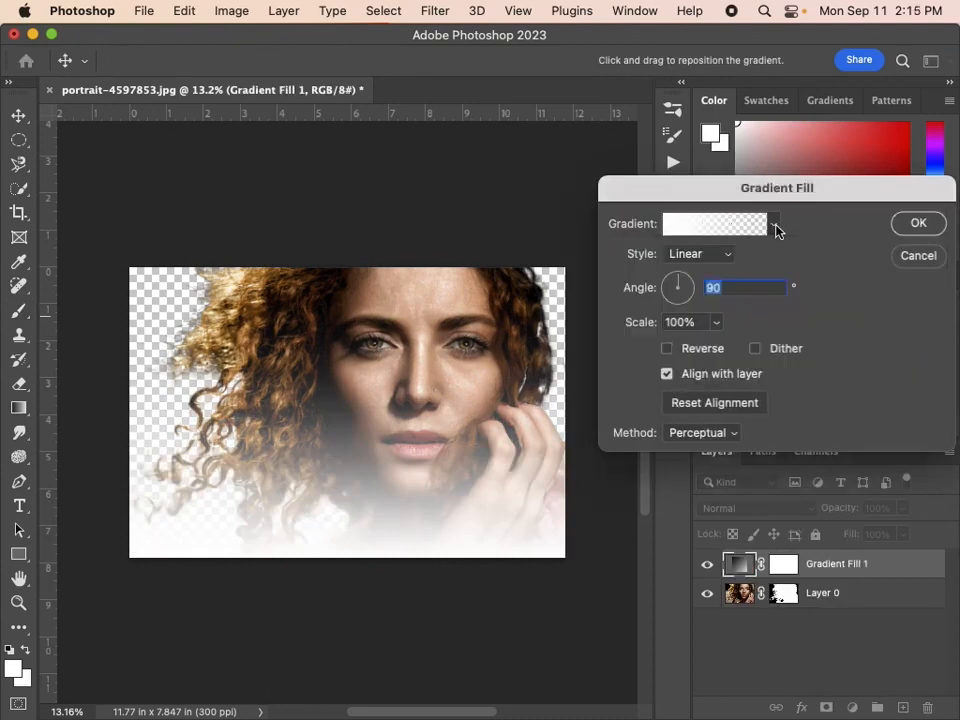
{"action": "left_click", "coordinate": [716, 230]}
{"action": "left_click_drag", "start_coordinate": [510, 160], "coordinate": [602, 71]}
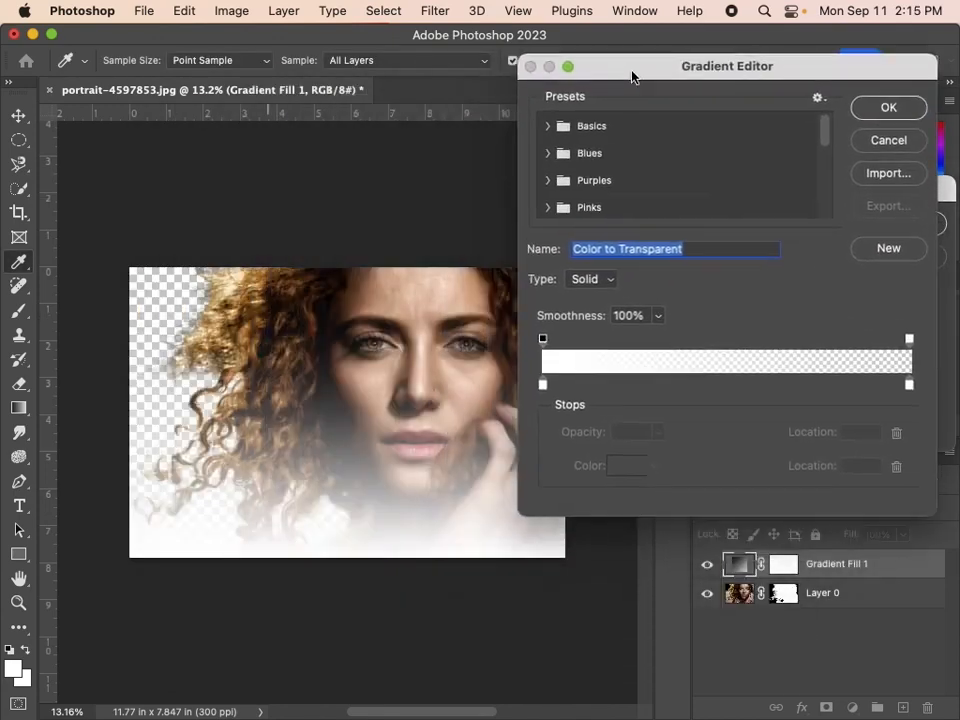
Set the gradient's starting color stop to the bright purple f000ff.
{"action": "double_click", "coordinate": [544, 389]}
{"action": "left_click_drag", "start_coordinate": [412, 297], "coordinate": [556, 145]}
{"action": "left_click_drag", "start_coordinate": [546, 253], "coordinate": [541, 246]}
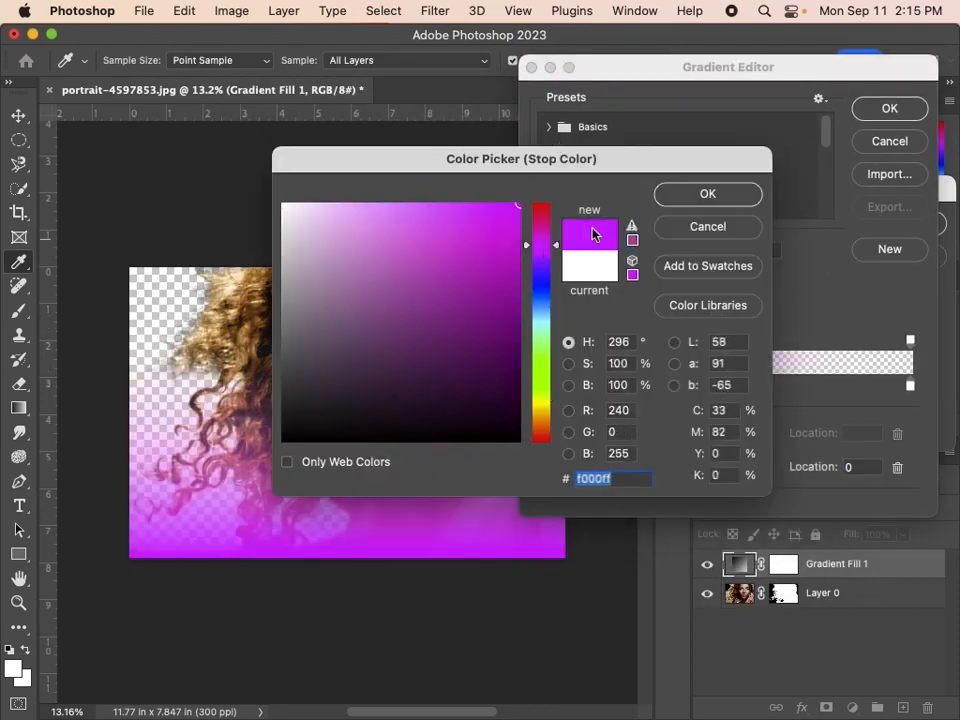
{"action": "left_click", "coordinate": [695, 193]}
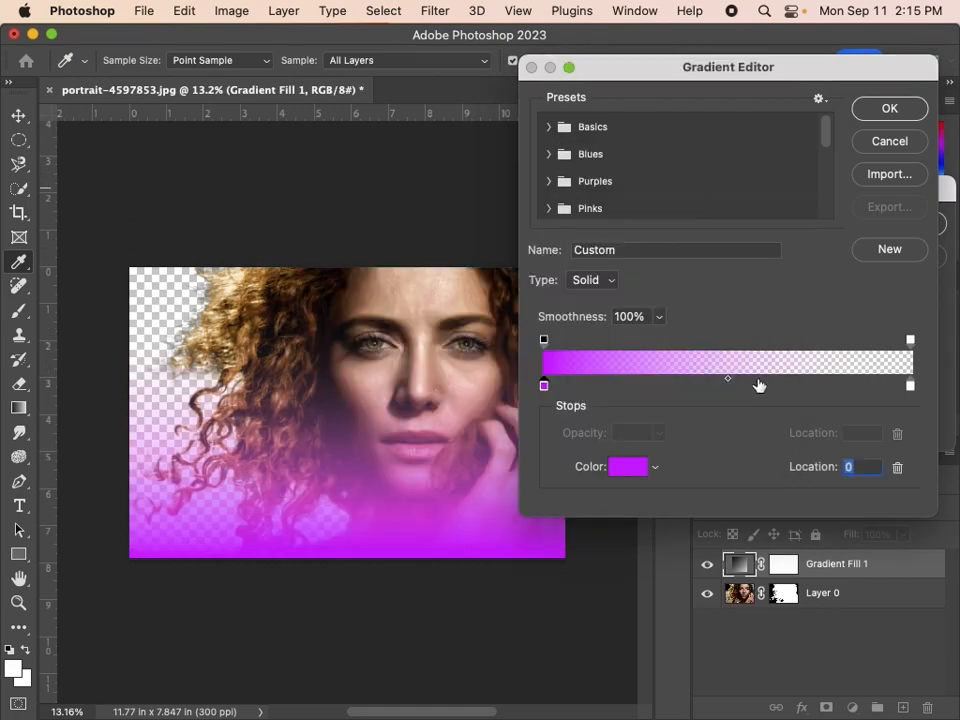
Set the gradient's ending color stop to the blue 0096ff.
{"action": "left_click", "coordinate": [910, 387]}
{"action": "double_click", "coordinate": [910, 387]}
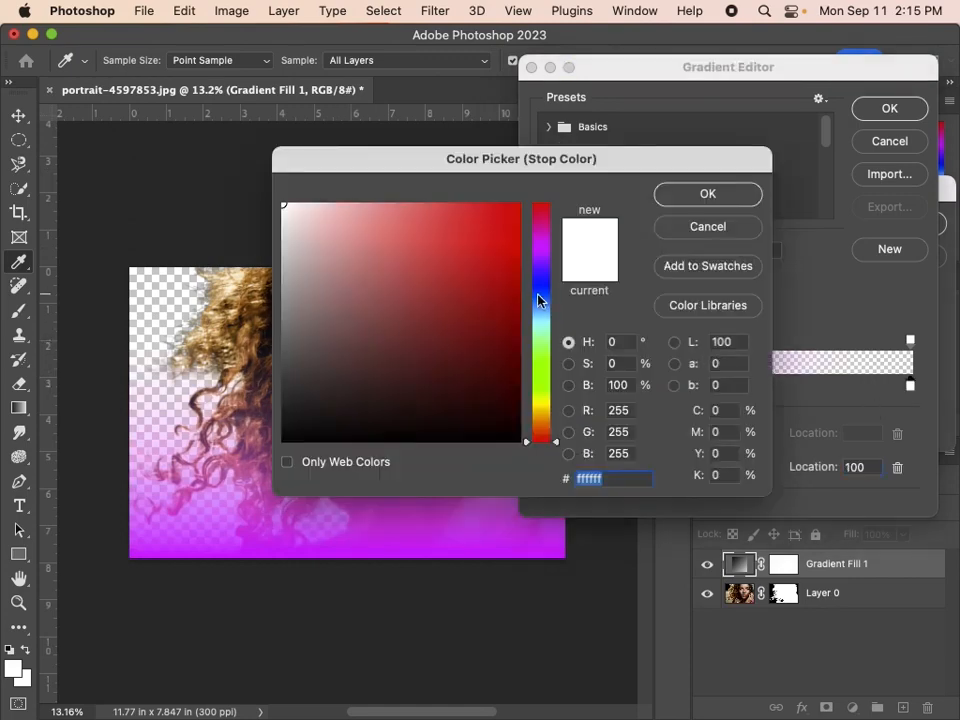
{"action": "left_click_drag", "start_coordinate": [538, 300], "coordinate": [559, 313]}
{"action": "left_click_drag", "start_coordinate": [505, 215], "coordinate": [540, 184]}
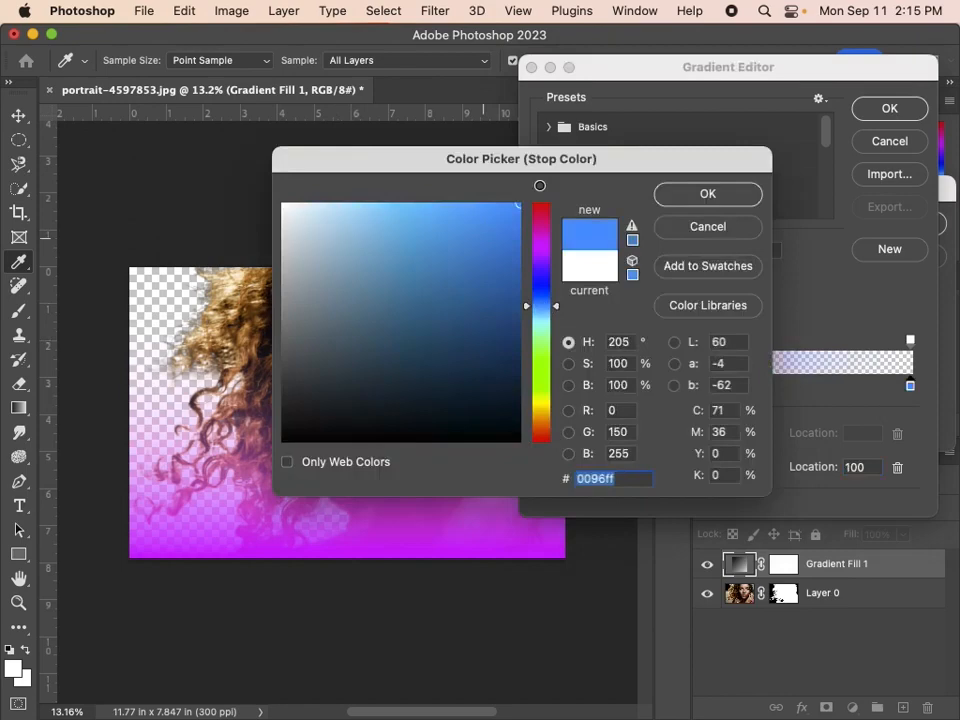
{"action": "left_click", "coordinate": [733, 189]}
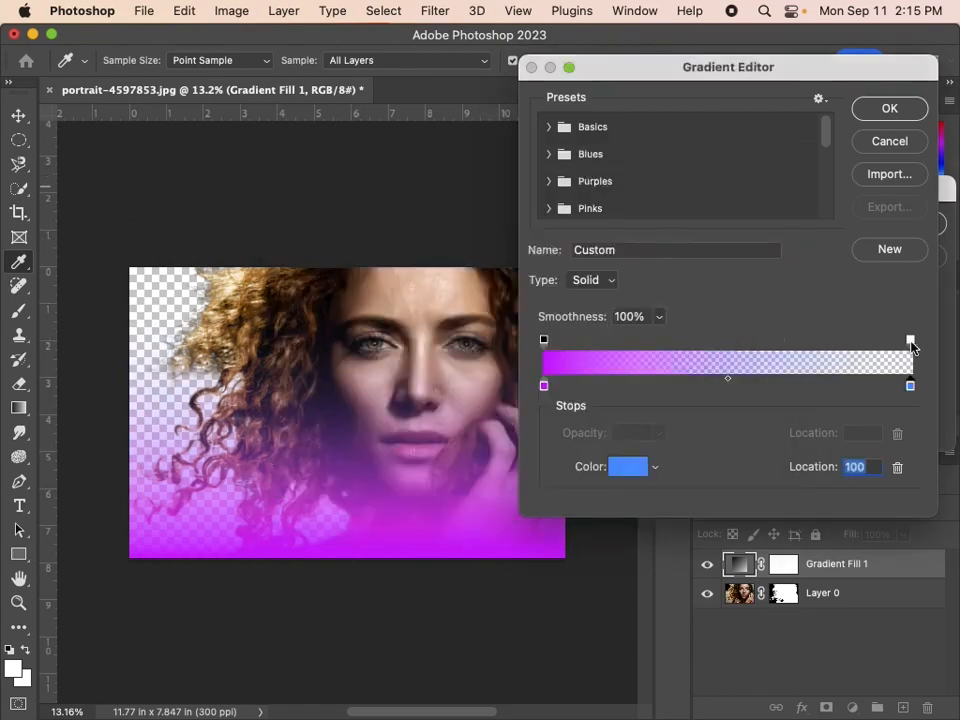
Set the ending opacity stop to 100% and accept the edited purple-to-blue gradient.
{"action": "left_click", "coordinate": [910, 341]}
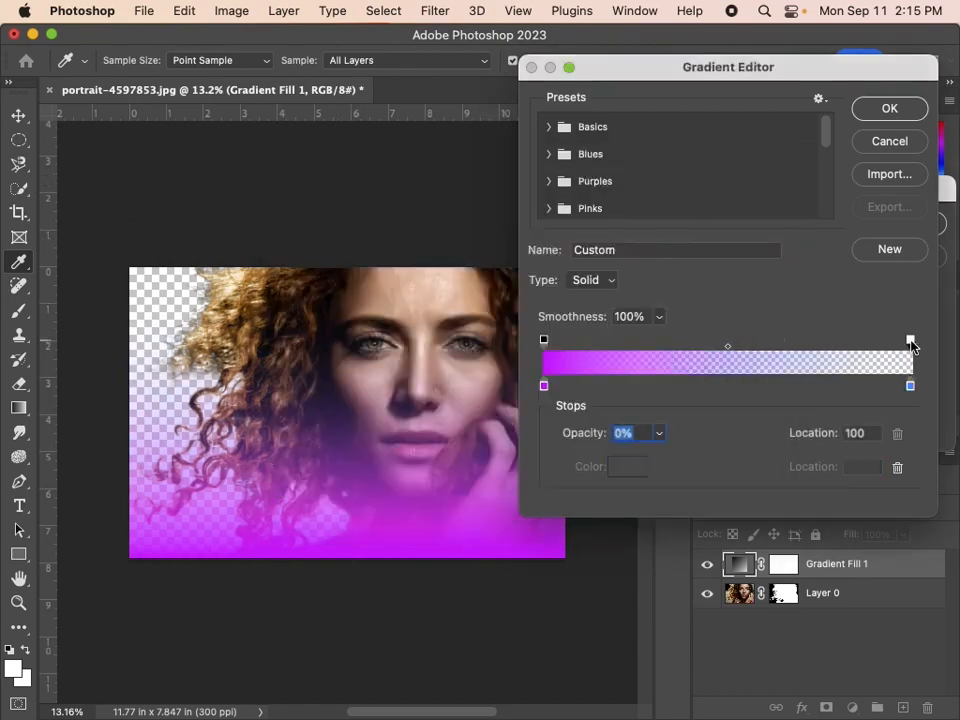
{"action": "left_click", "coordinate": [544, 341]}
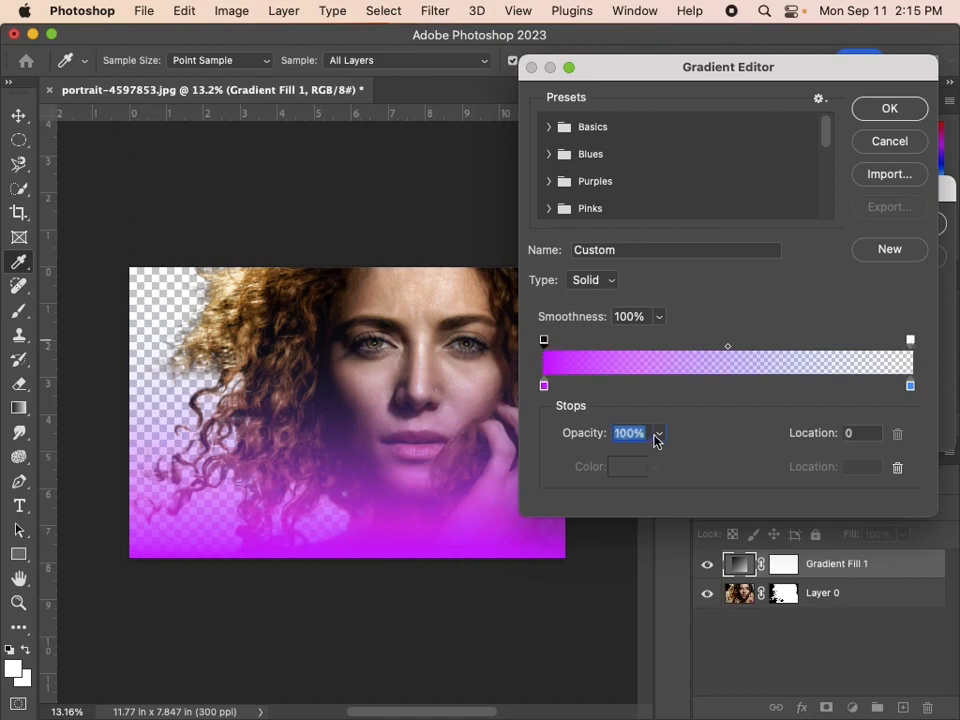
{"action": "left_click", "coordinate": [910, 341]}
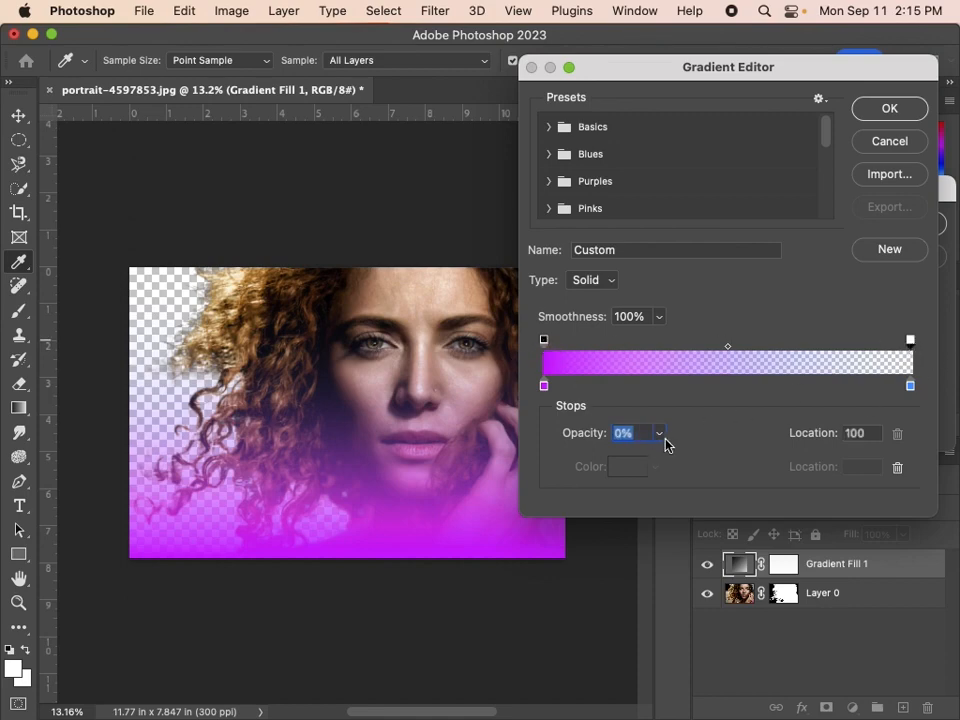
{"action": "left_click_drag", "start_coordinate": [590, 443], "coordinate": [735, 441]}
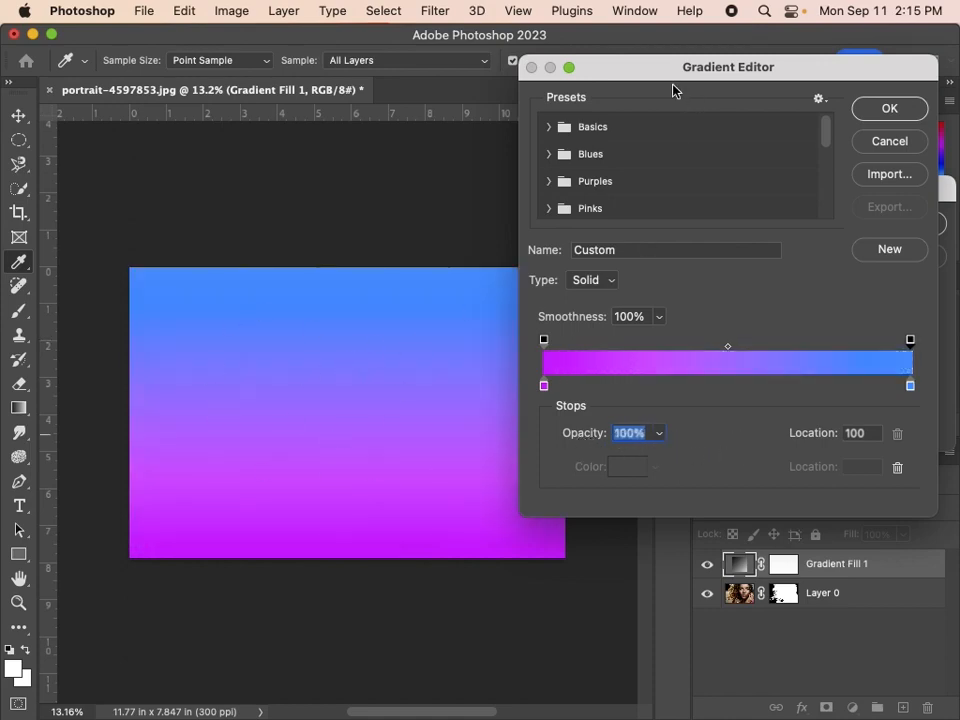
{"action": "left_click", "coordinate": [890, 110]}
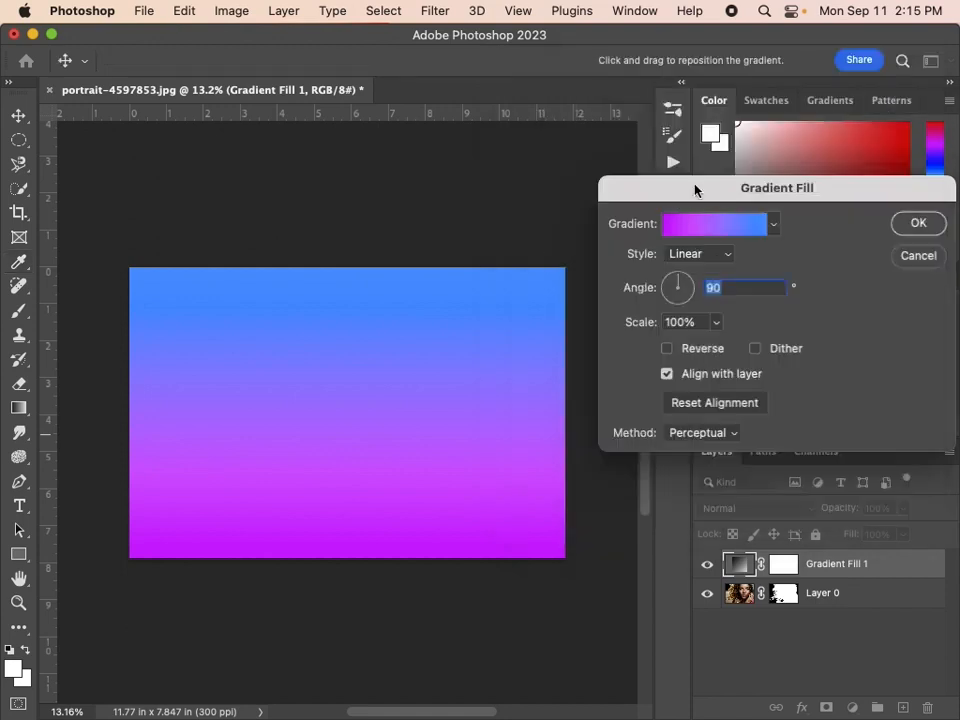
Try the gradient fill in Radial style at 210% scale with its colors reversed.
{"action": "left_click_drag", "start_coordinate": [695, 190], "coordinate": [540, 178]}
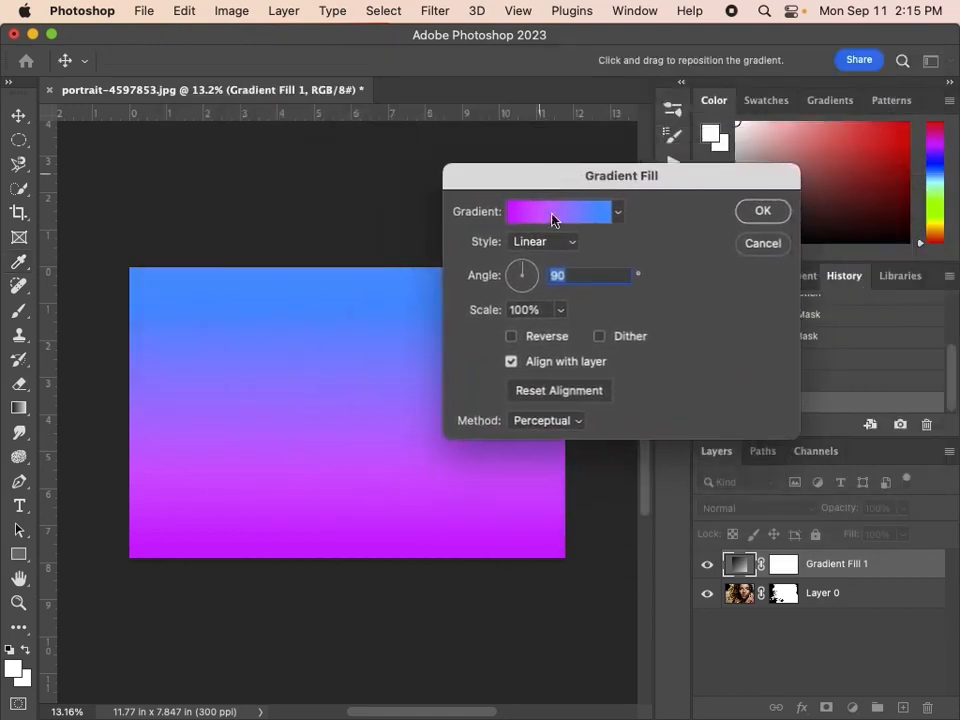
{"action": "left_click", "coordinate": [535, 346]}
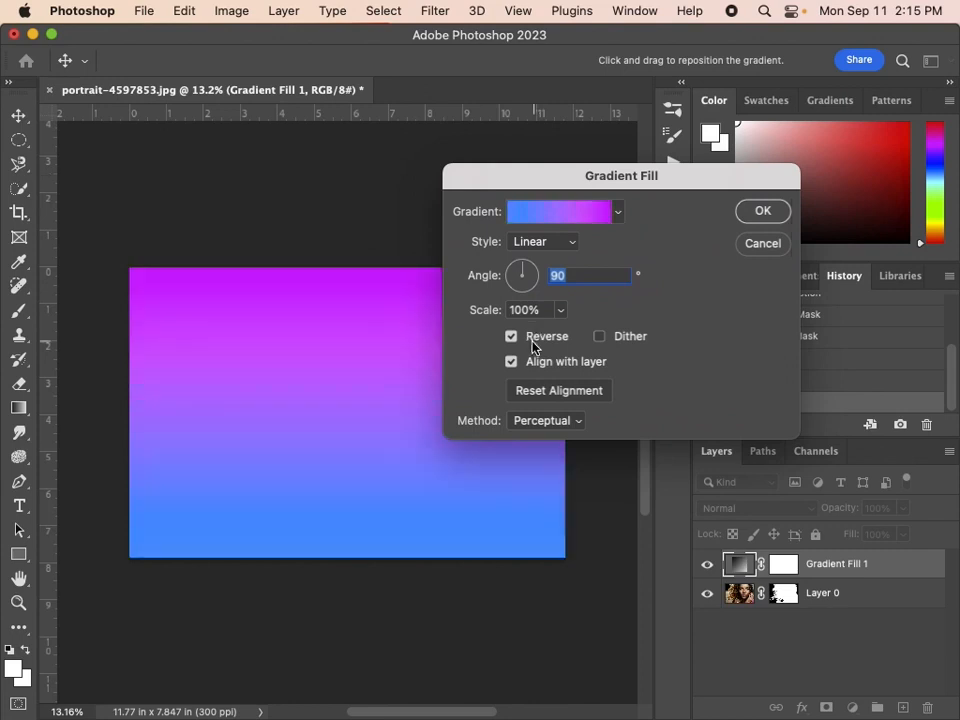
{"action": "left_click", "coordinate": [533, 346]}
{"action": "left_click", "coordinate": [566, 246]}
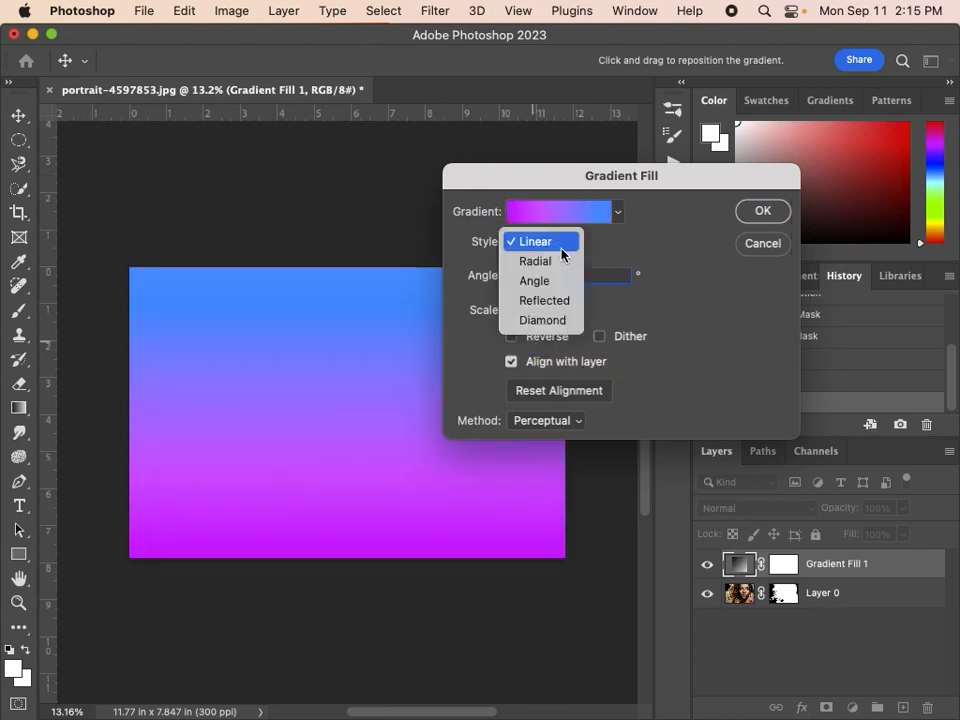
{"action": "left_click", "coordinate": [555, 263]}
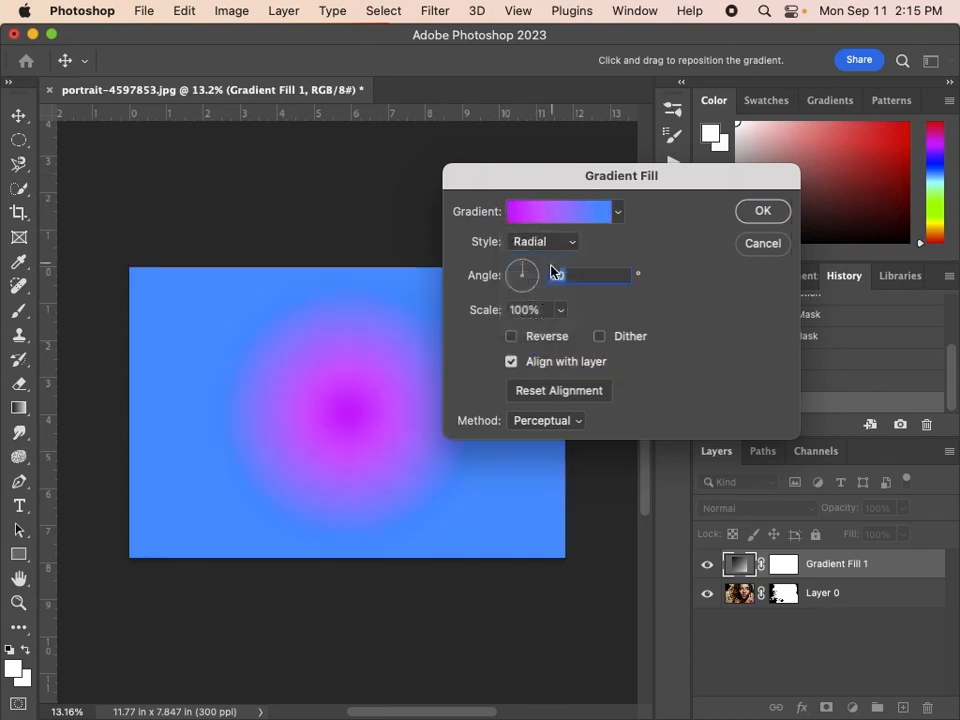
{"action": "left_click", "coordinate": [537, 342]}
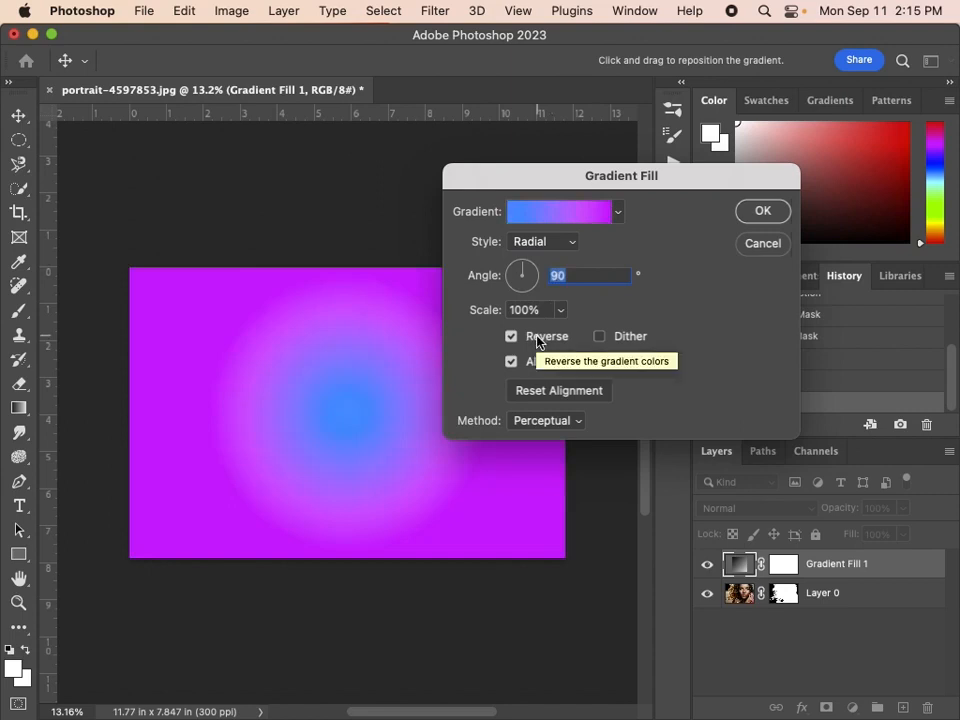
{"action": "mouse_move", "coordinate": [491, 318]}
{"action": "left_mouse_down"}
{"action": "mouse_move", "coordinate": [529, 311]}
{"action": "mouse_move", "coordinate": [507, 320]}
{"action": "left_mouse_up"}
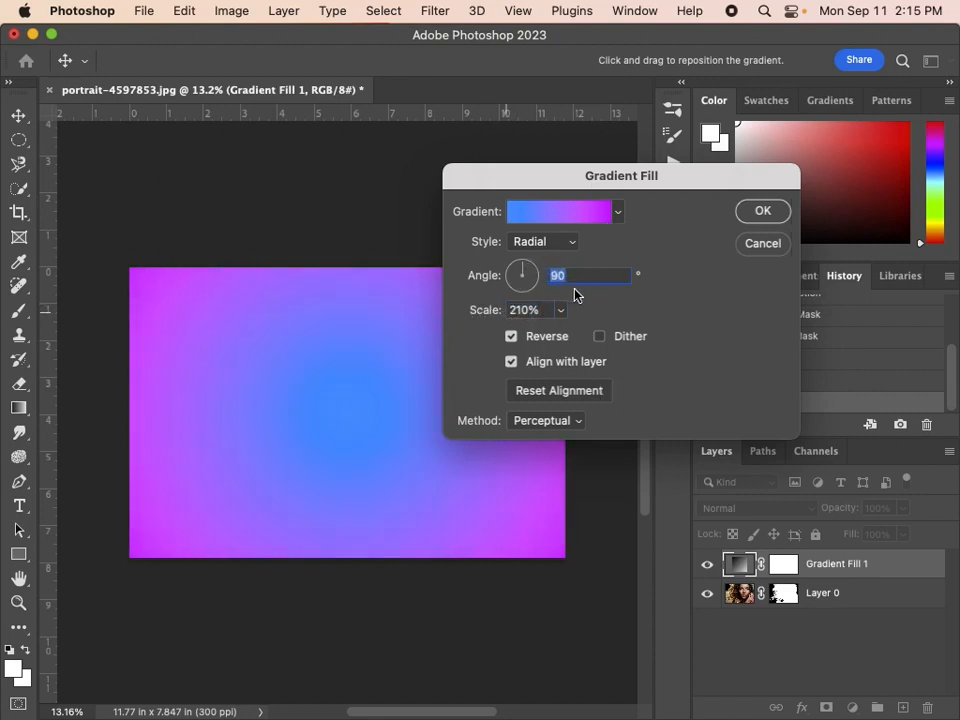
Set the gradient fill to Reflected style with 130% scale and an angle of 119.47°, and apply it.
{"action": "left_click", "coordinate": [561, 244]}
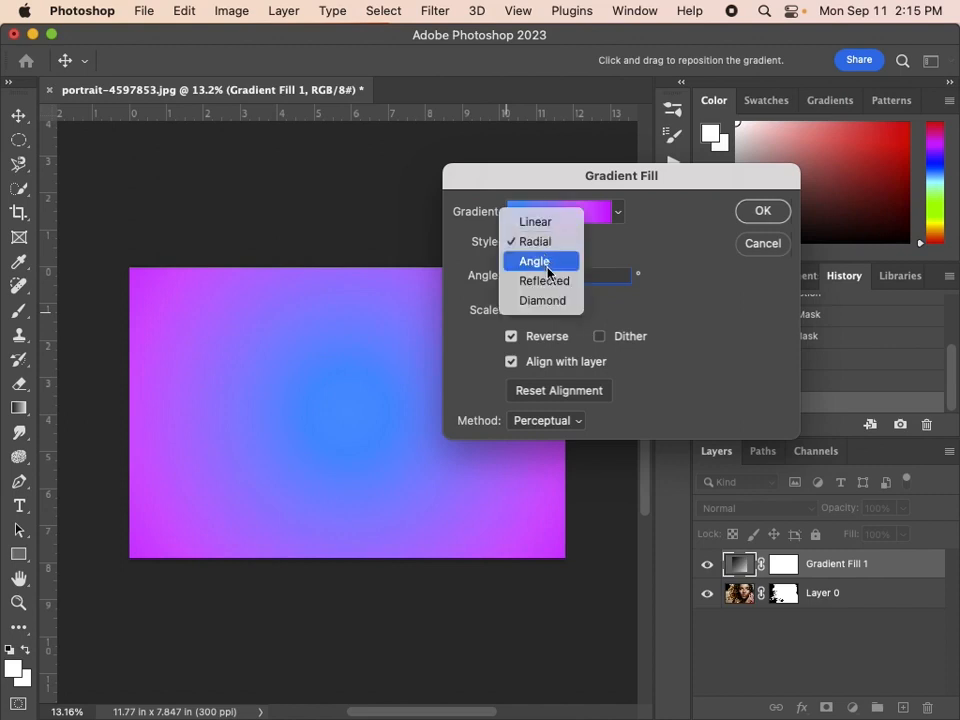
{"action": "left_click", "coordinate": [546, 284]}
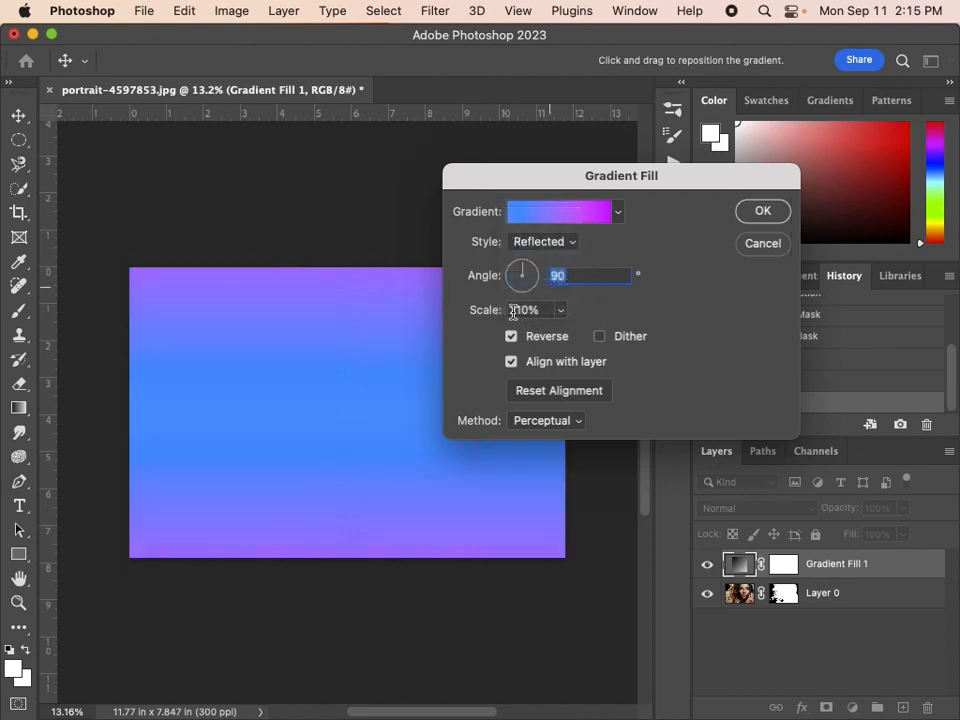
{"action": "mouse_move", "coordinate": [486, 311]}
{"action": "left_mouse_down"}
{"action": "mouse_move", "coordinate": [456, 321]}
{"action": "mouse_move", "coordinate": [484, 321]}
{"action": "mouse_move", "coordinate": [472, 316]}
{"action": "left_mouse_up"}
{"action": "left_click_drag", "start_coordinate": [521, 276], "coordinate": [519, 275]}
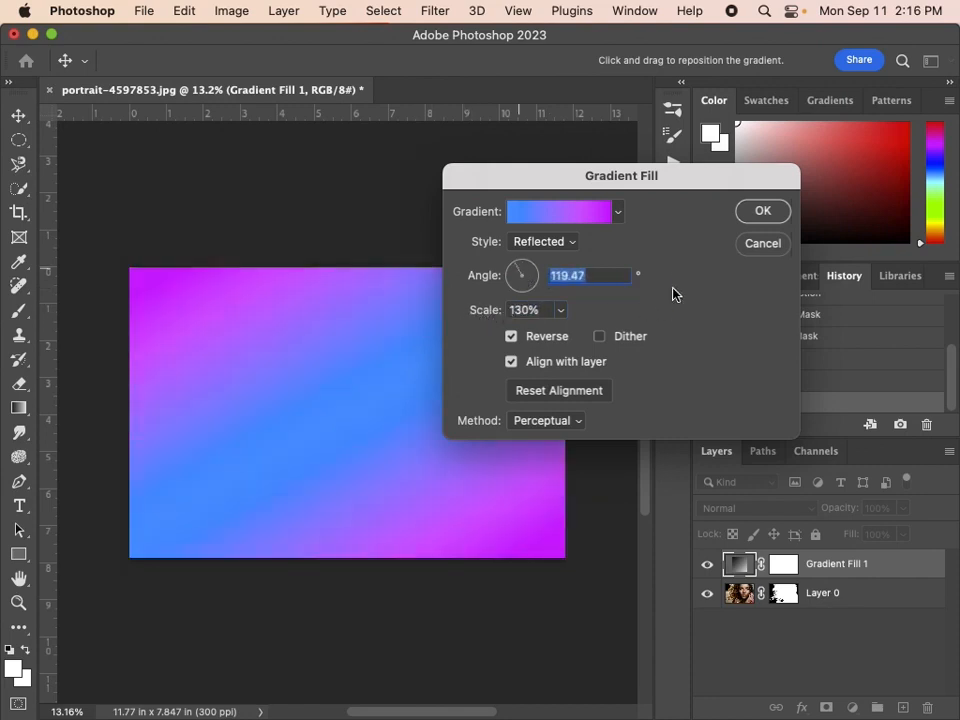
{"action": "left_click", "coordinate": [778, 211]}
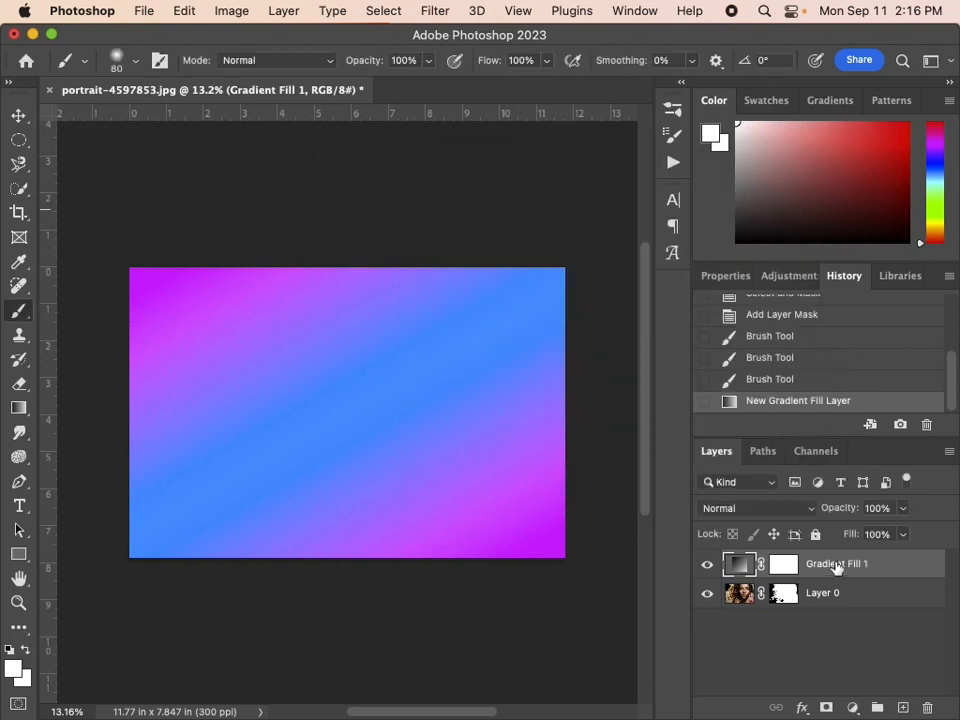
Move the gradient fill layer beneath the masked portrait as its background and select the portrait layer.
{"action": "left_click_drag", "start_coordinate": [836, 564], "coordinate": [829, 623]}
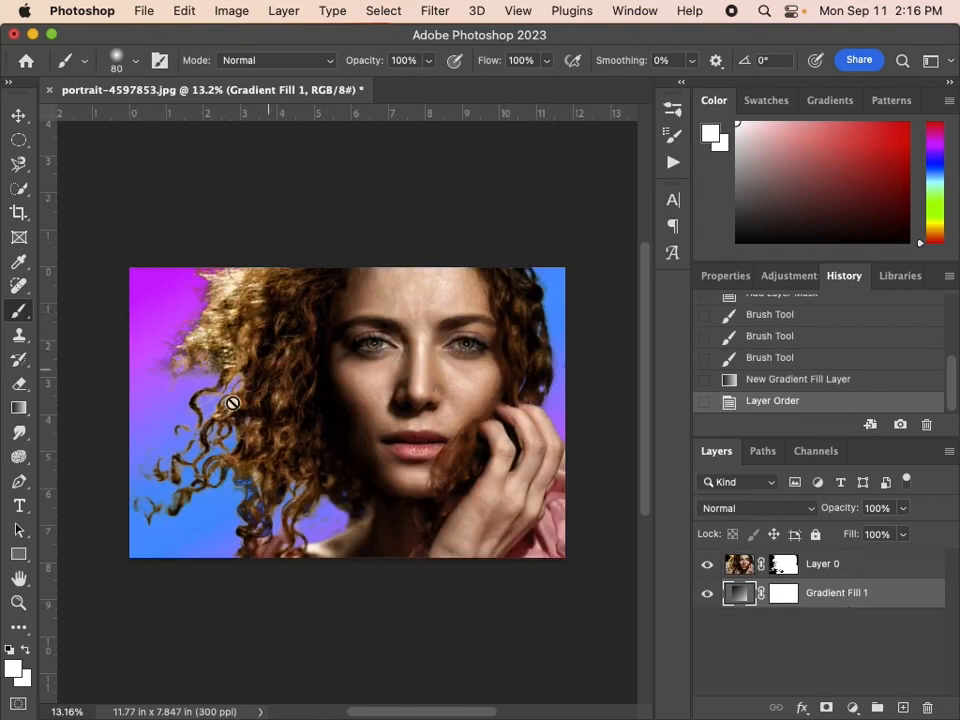
{"action": "left_click", "coordinate": [830, 568]}
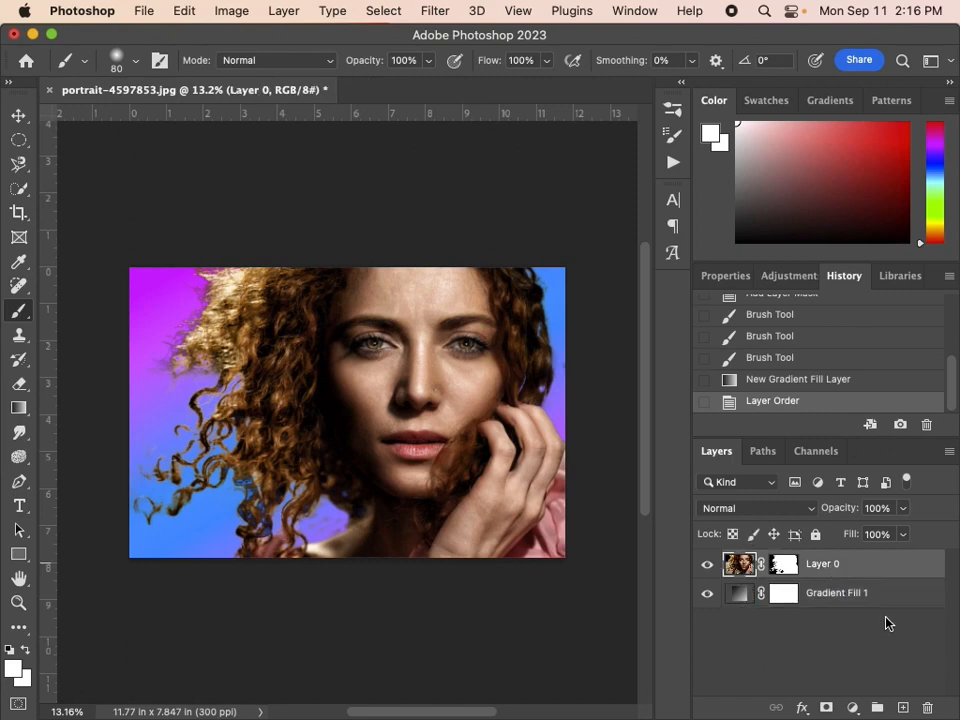
{"action": "left_click", "coordinate": [836, 596]}
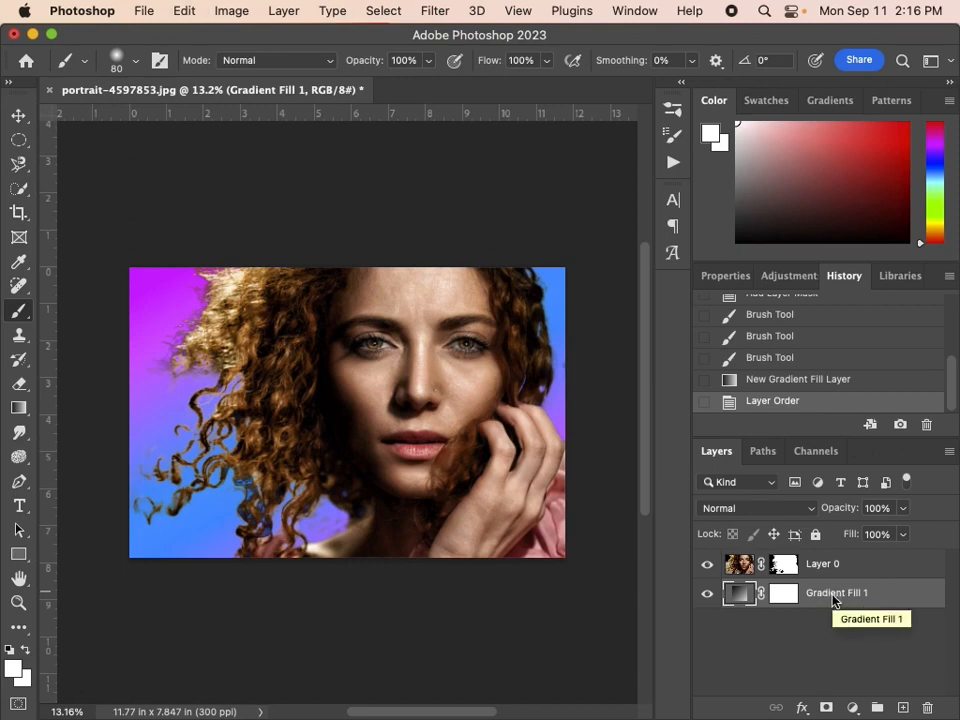
{"action": "key", "text": "super+j"}
{"action": "key", "text": "BackSpace"}
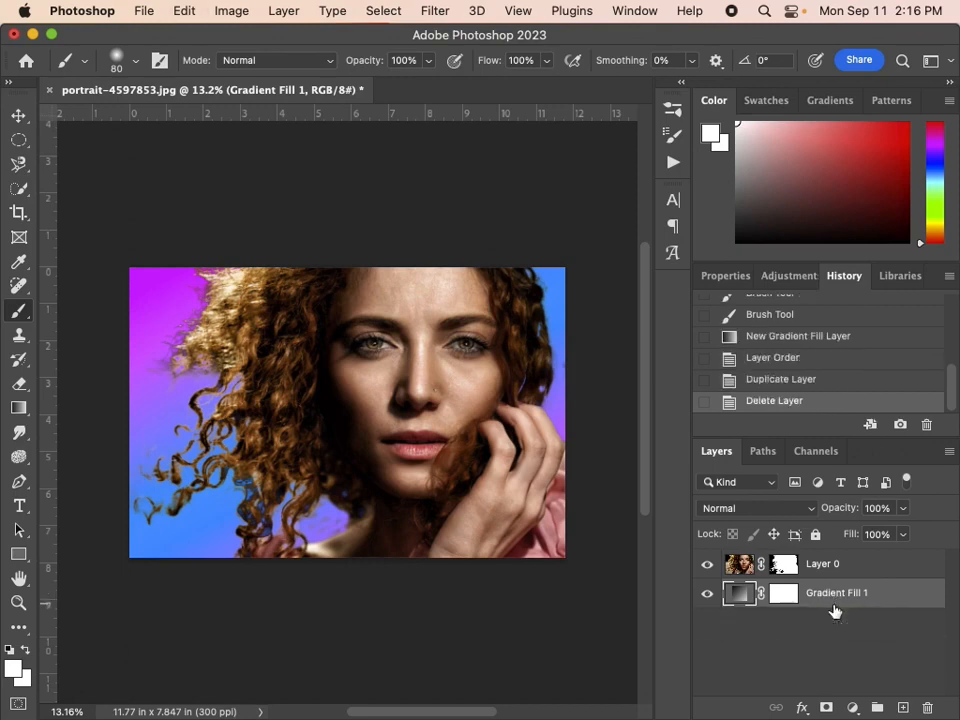
Duplicate the gradient fill layer and move the copy above the masked portrait layer.
{"action": "left_click_drag", "start_coordinate": [827, 602], "coordinate": [905, 708]}
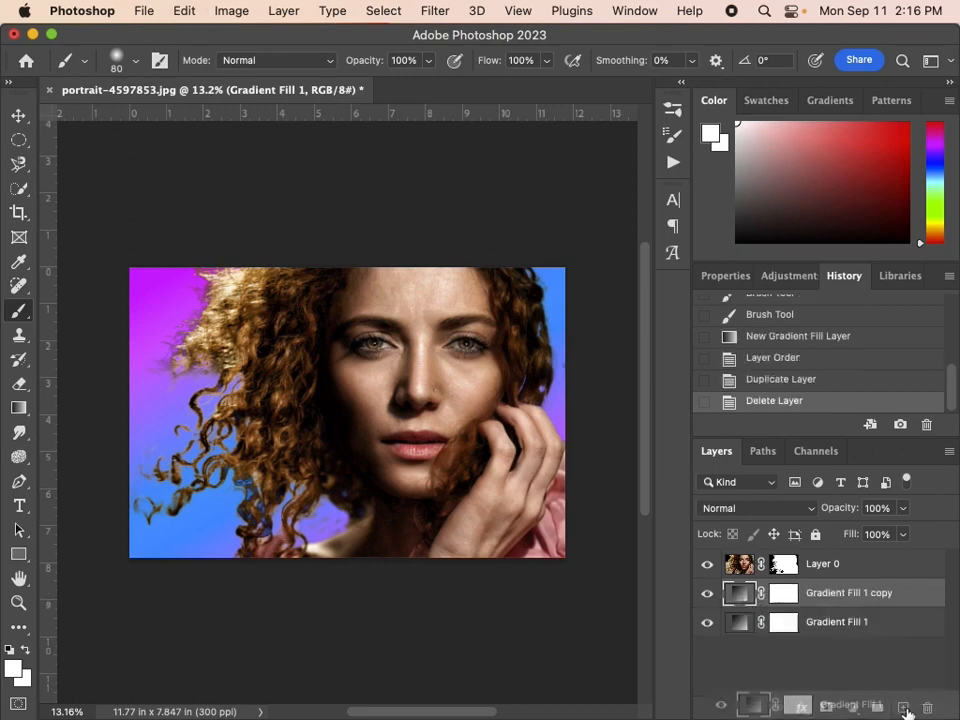
{"action": "key", "text": "BackSpace"}
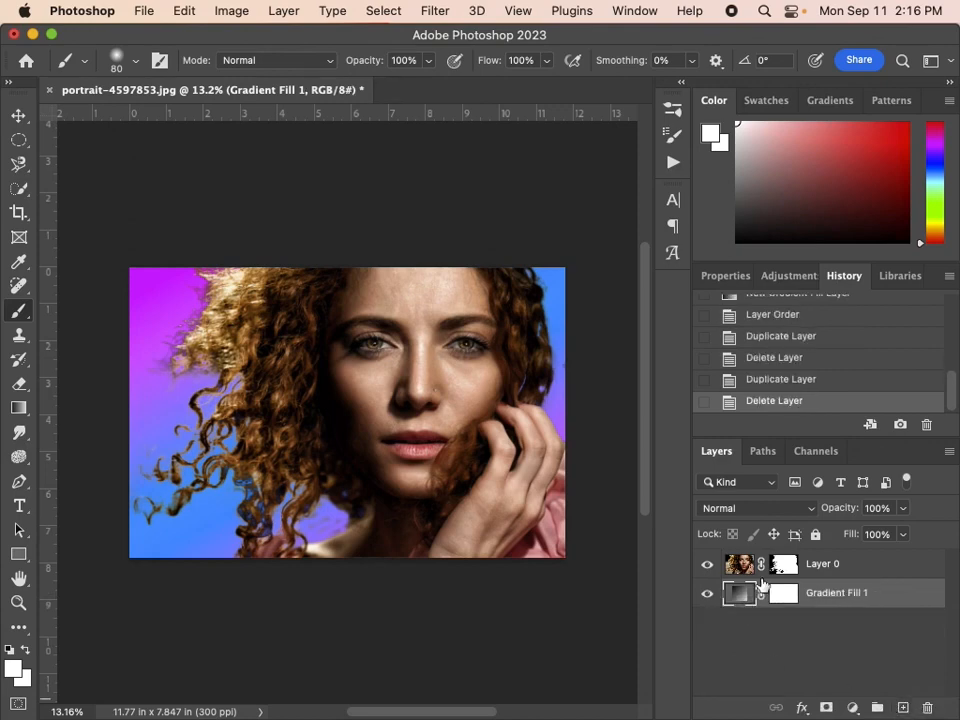
{"action": "key", "text": "super+j"}
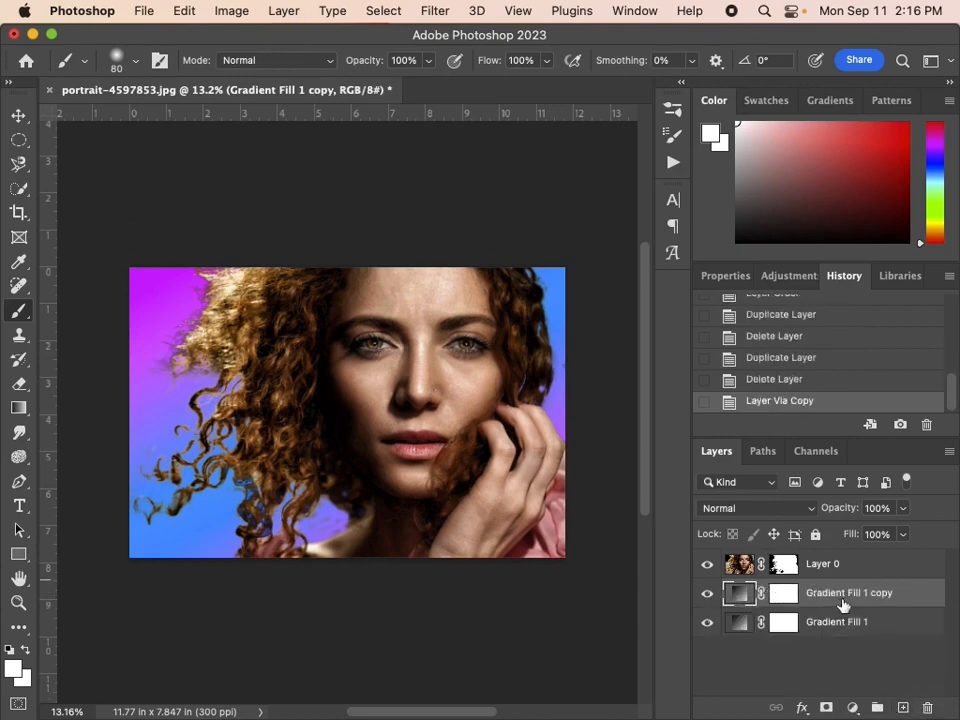
{"action": "left_click_drag", "start_coordinate": [834, 602], "coordinate": [785, 560]}
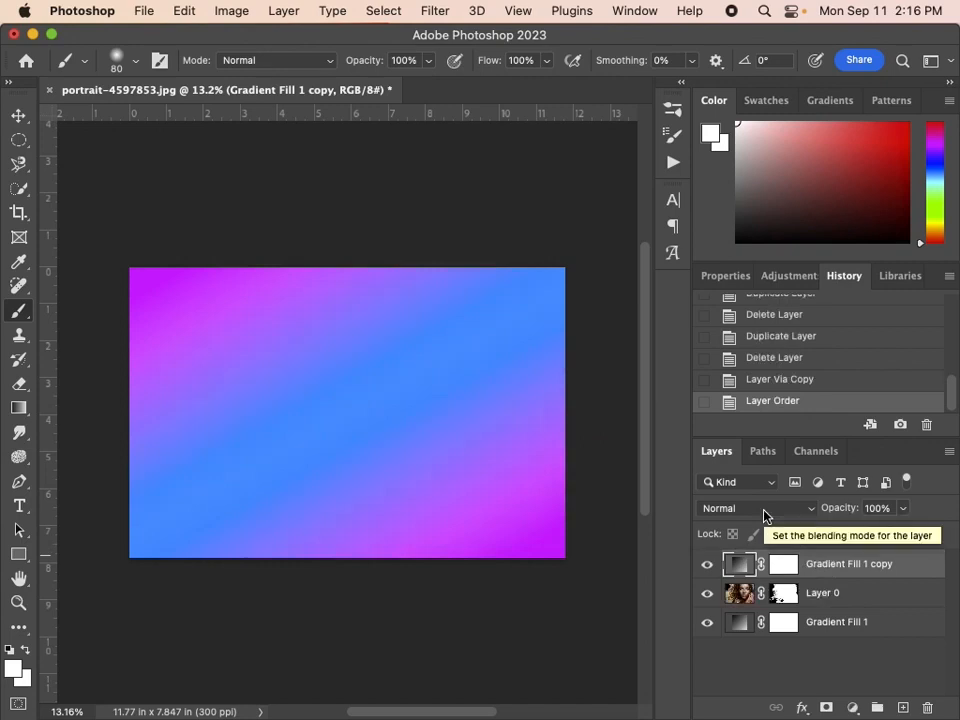
Set the blending mode of the gradient fill copy to Hue so it tints the portrait.
{"action": "left_click", "coordinate": [765, 515]}
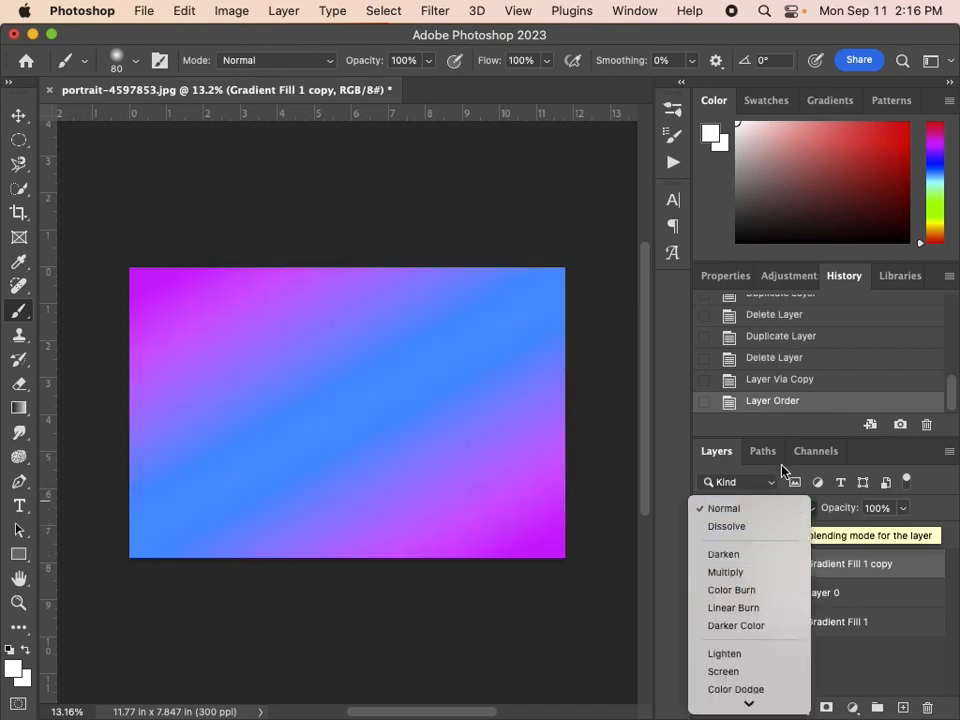
{"action": "left_click", "coordinate": [784, 470]}
{"action": "left_click", "coordinate": [735, 514]}
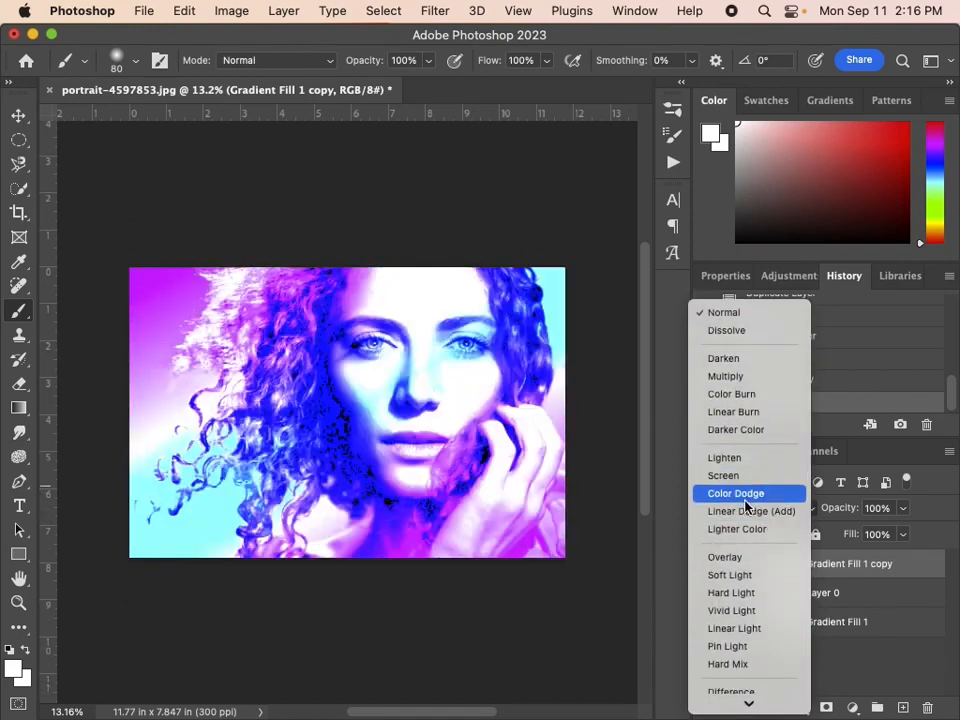
{"action": "scroll", "coordinate": [745, 505], "scroll_direction": "down", "scroll_amount": 3}
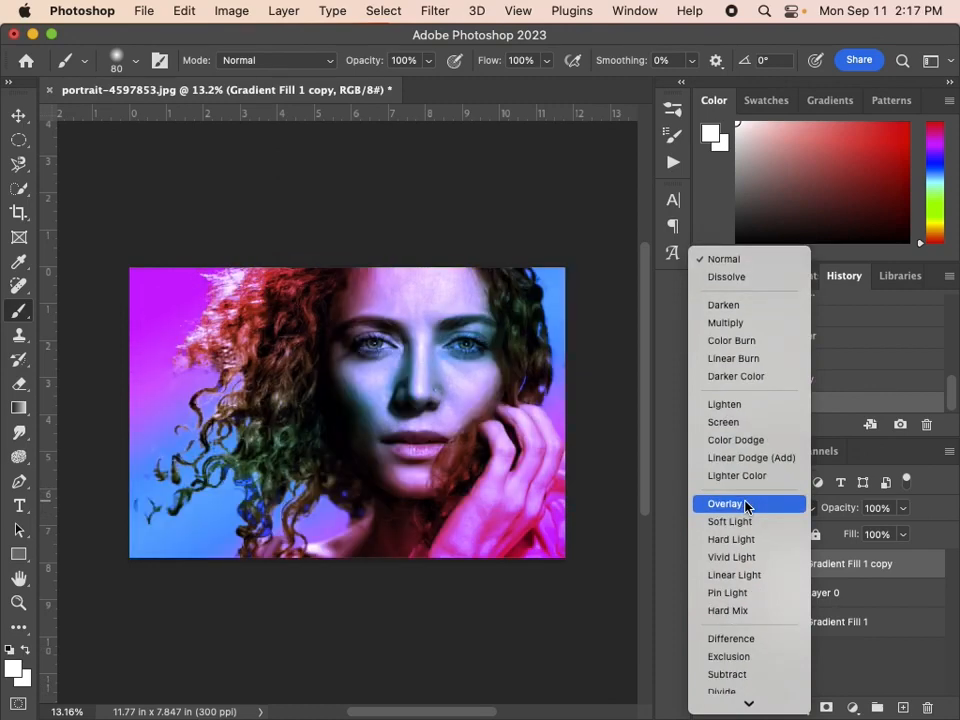
{"action": "scroll", "coordinate": [750, 505], "scroll_direction": "down", "scroll_amount": 2}
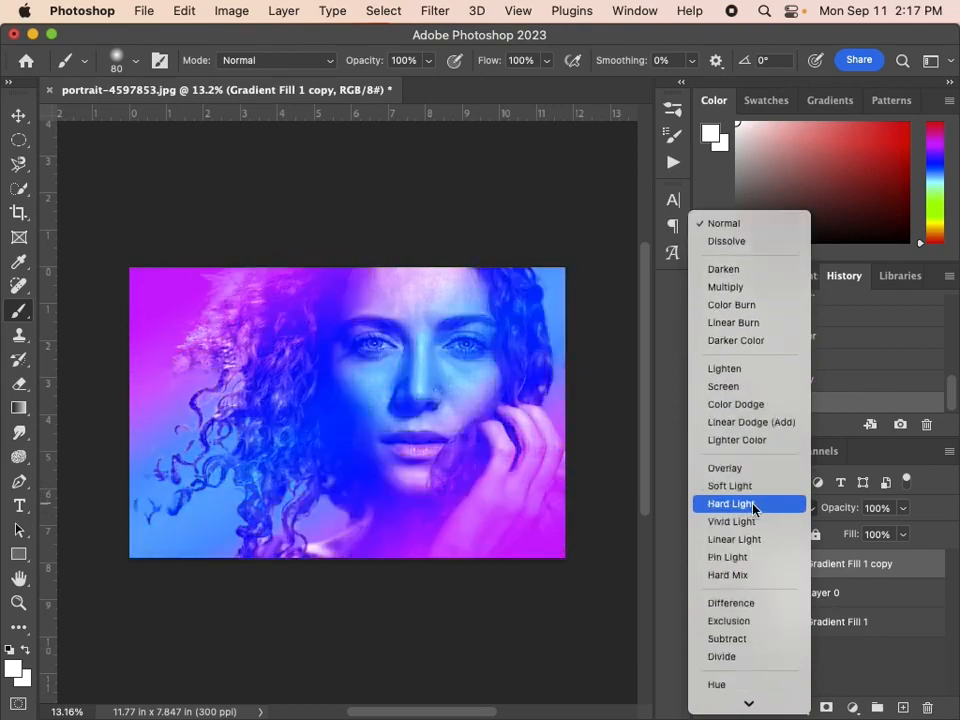
{"action": "scroll", "coordinate": [748, 505], "scroll_direction": "down", "scroll_amount": 2}
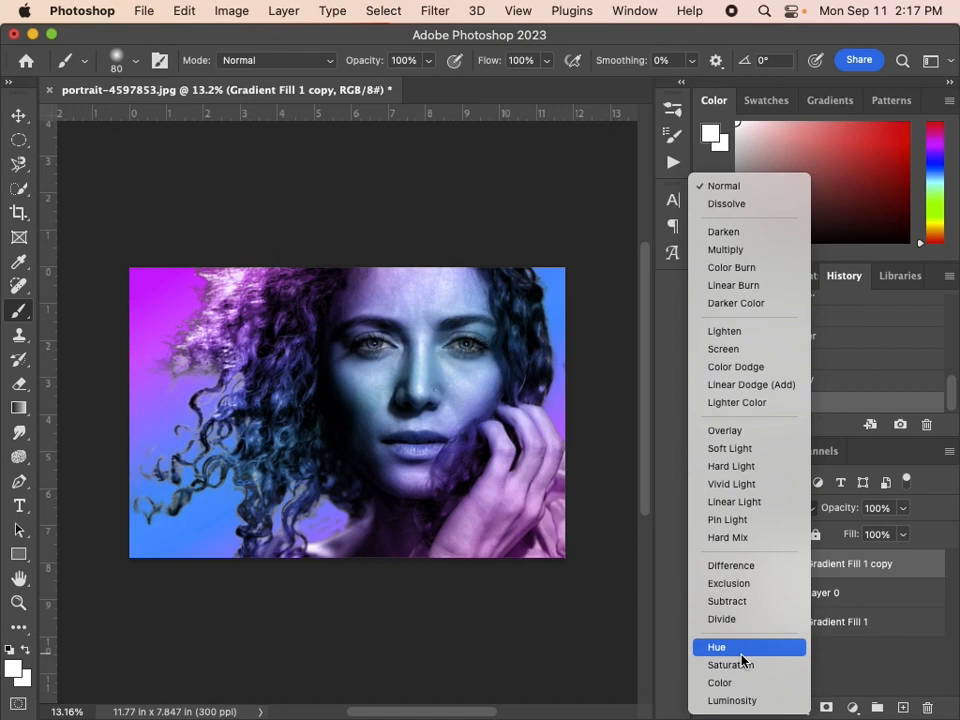
{"action": "left_click", "coordinate": [742, 650]}
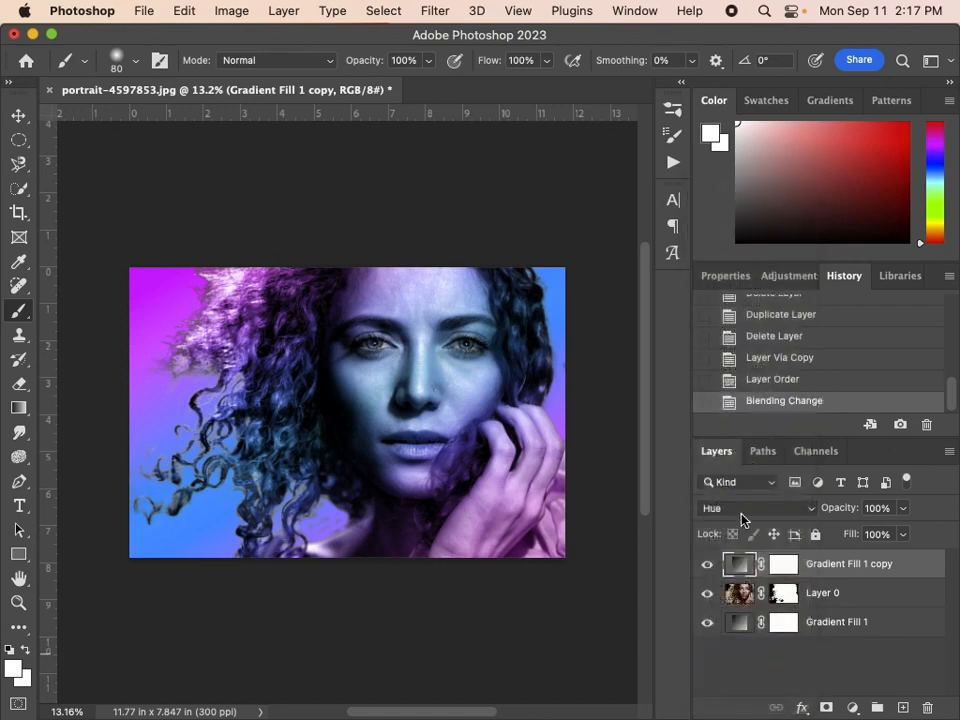
Extend the canvas beyond the image's right edge to about 15.5 in wide with the Crop tool.
{"action": "scroll", "coordinate": [840, 546], "scroll_direction": "up", "scroll_amount": 2}
{"action": "scroll", "coordinate": [840, 546], "scroll_direction": "right", "scroll_amount": 2}
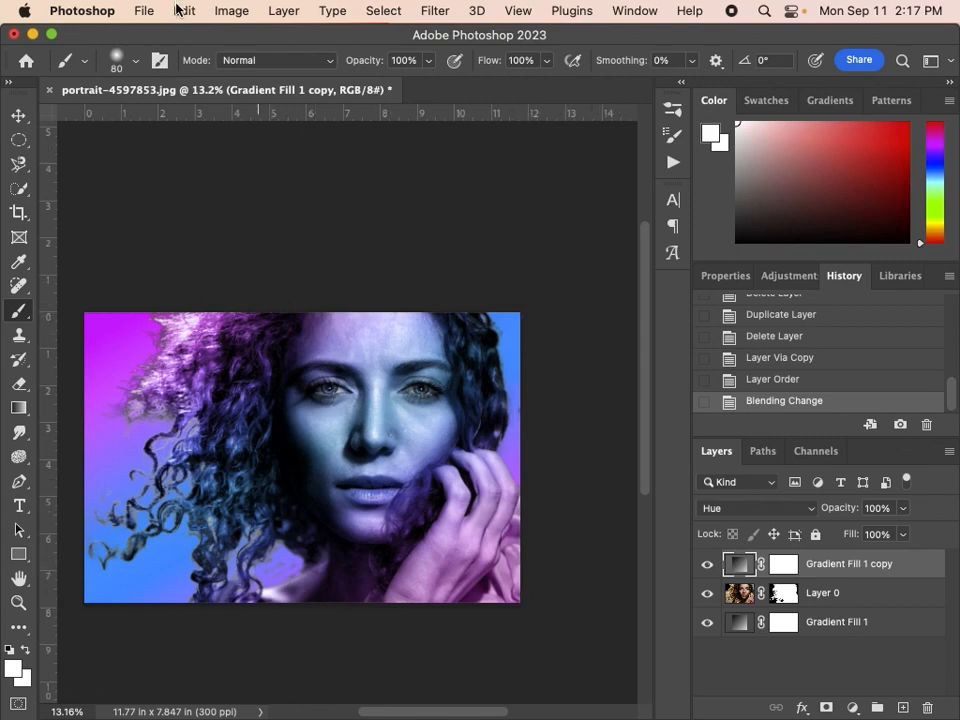
{"action": "left_click", "coordinate": [21, 219]}
{"action": "left_click", "coordinate": [21, 219]}
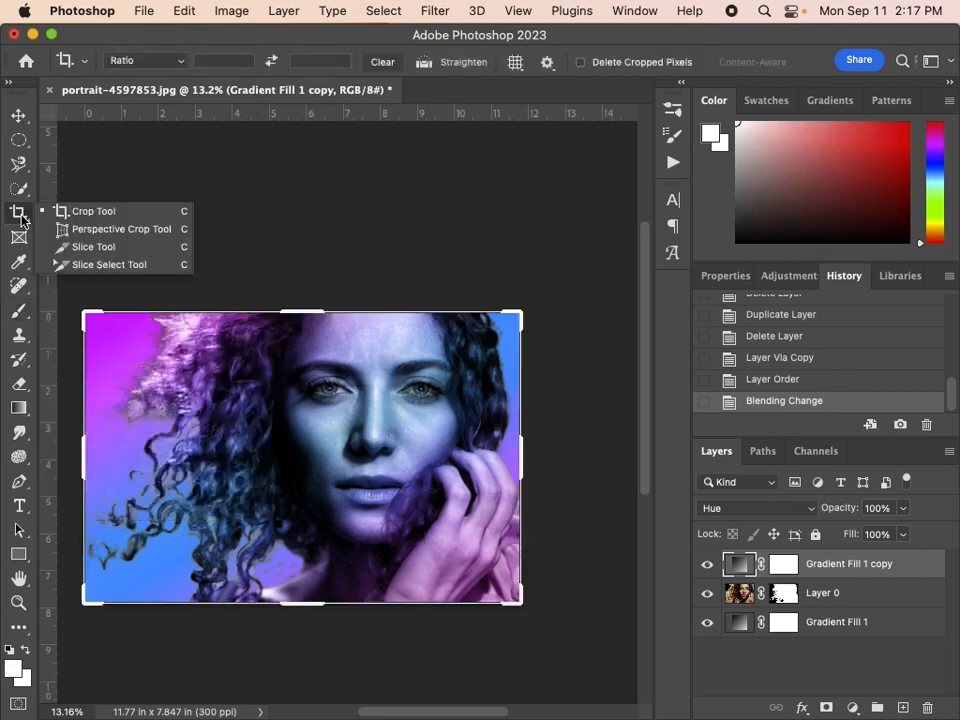
{"action": "left_click", "coordinate": [107, 218]}
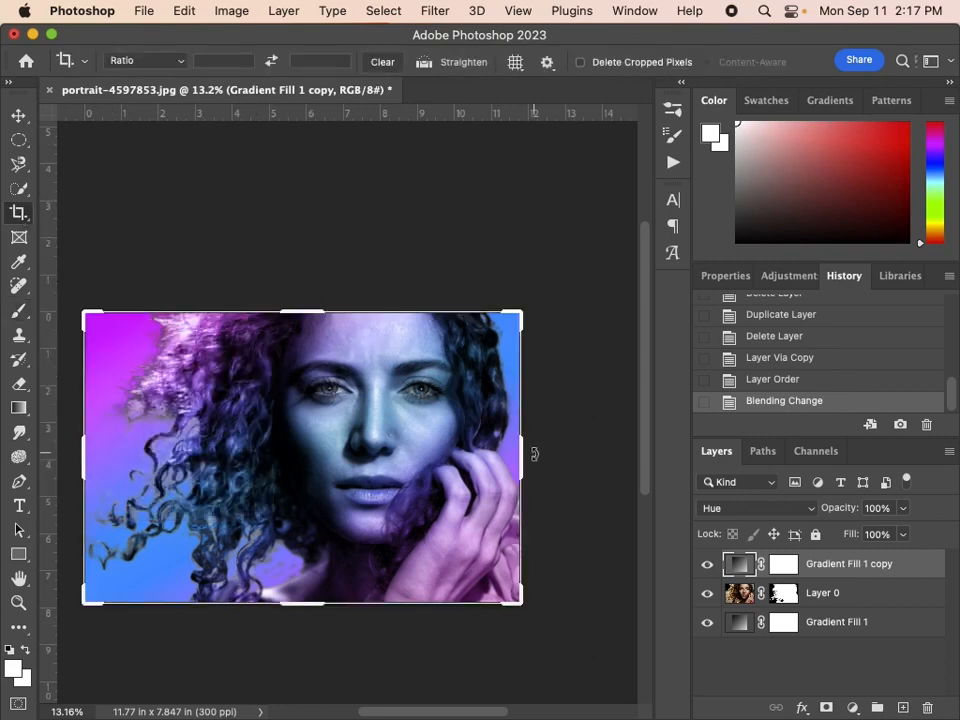
{"action": "left_click_drag", "start_coordinate": [525, 459], "coordinate": [593, 457]}
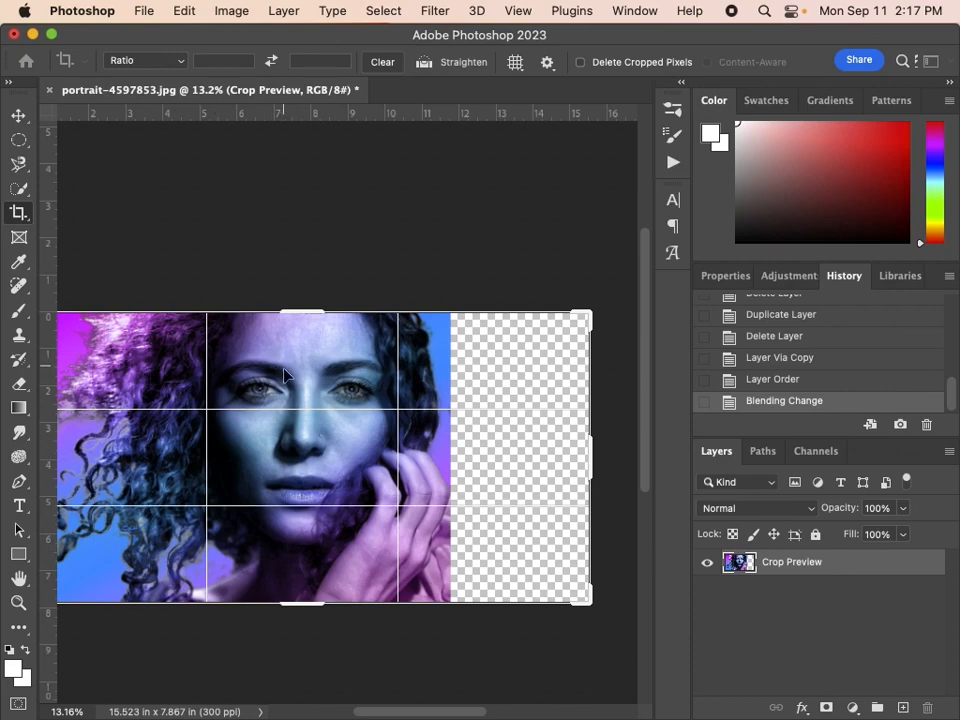
{"action": "key", "text": "Return"}
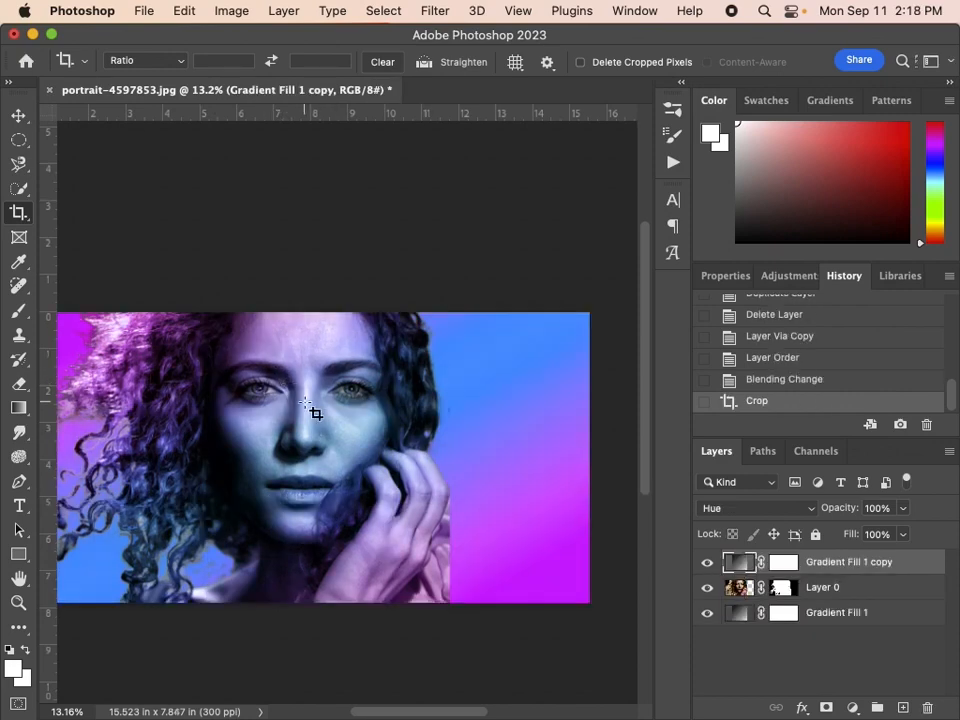
Load the portrait layer's mask as a selection and copy the cut-out woman onto a new layer.
{"action": "scroll", "coordinate": [305, 402], "scroll_direction": "left", "scroll_amount": 3}
{"action": "scroll", "coordinate": [306, 405], "scroll_direction": "right", "scroll_amount": 4}
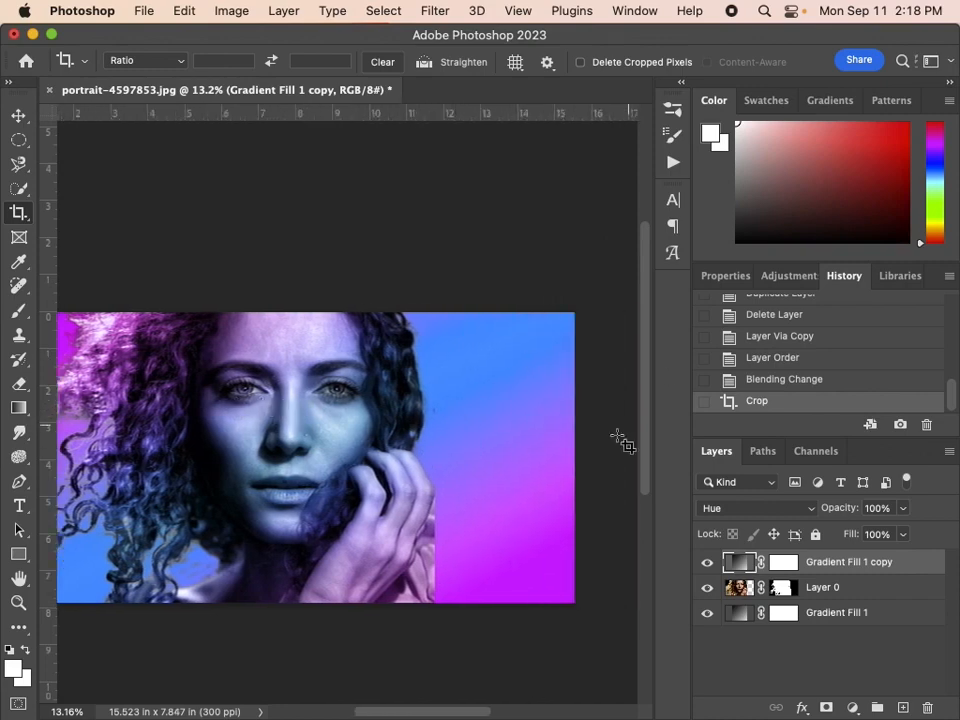
{"action": "scroll", "coordinate": [530, 445], "scroll_direction": "down", "scroll_amount": 1}
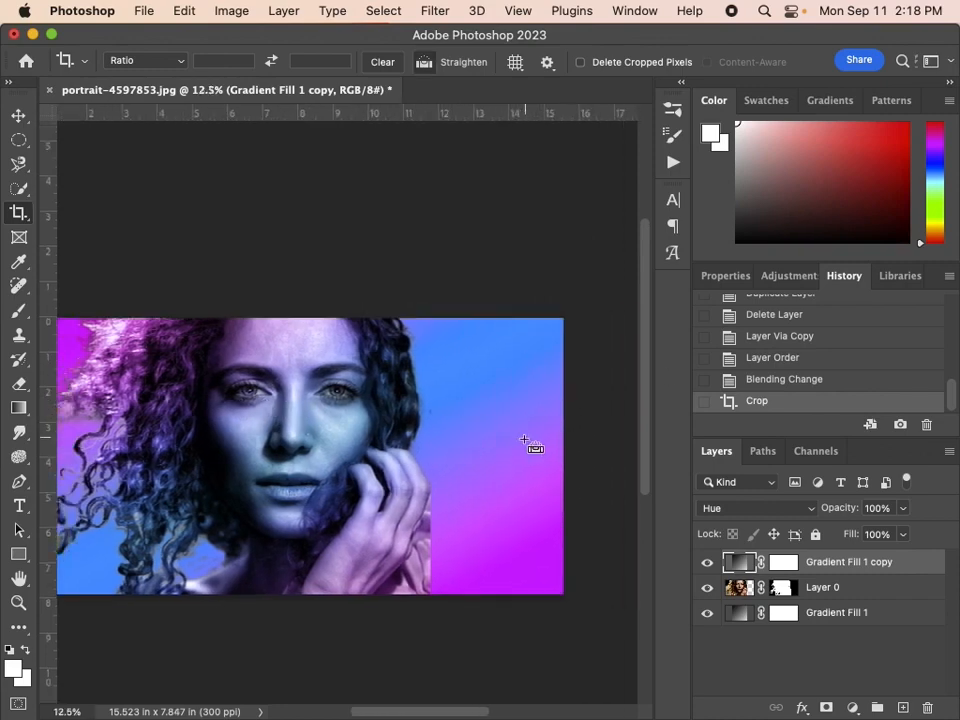
{"action": "key", "text": "super+minus"}
{"action": "key", "text": "super+0"}
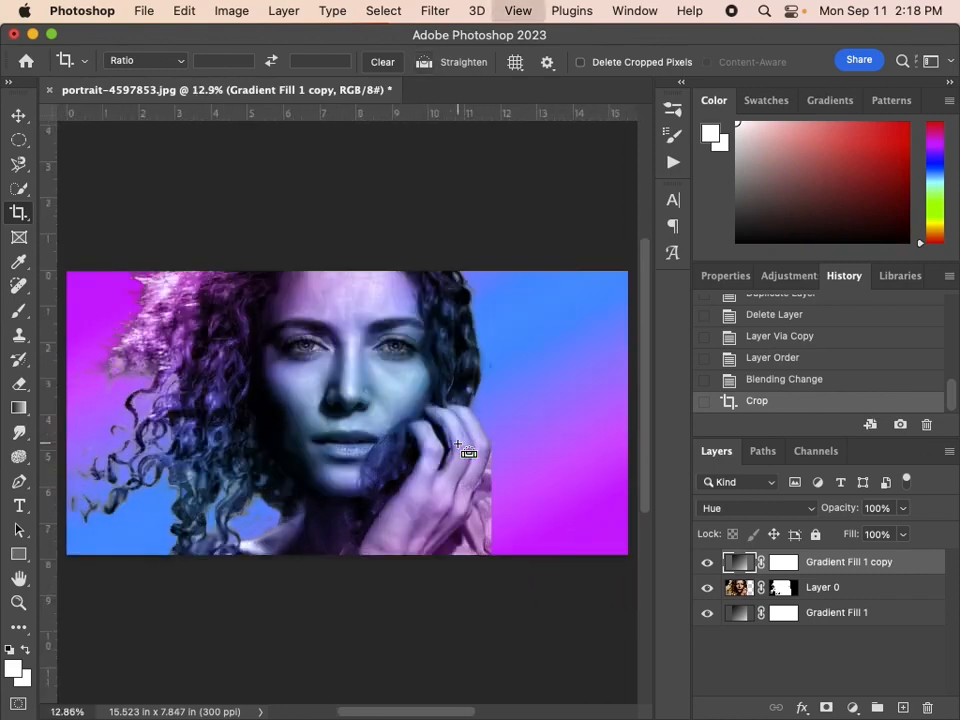
{"action": "left_click", "coordinate": [814, 591]}
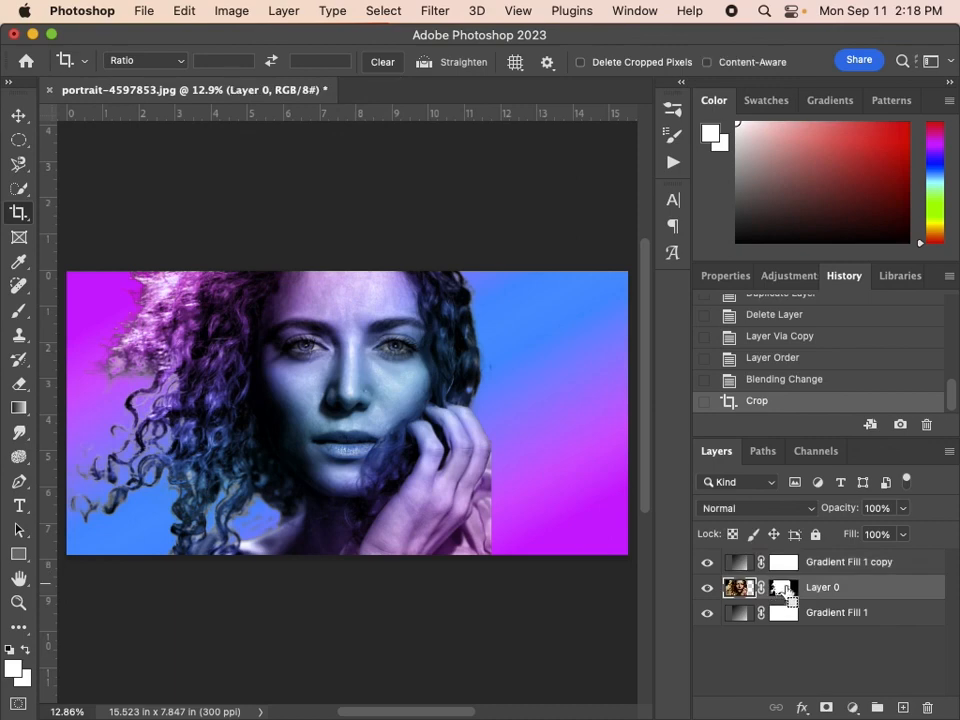
{"action": "left_click_drag", "start_coordinate": [781, 591], "coordinate": [786, 594]}
{"action": "left_click", "coordinate": [784, 591], "text": "super"}
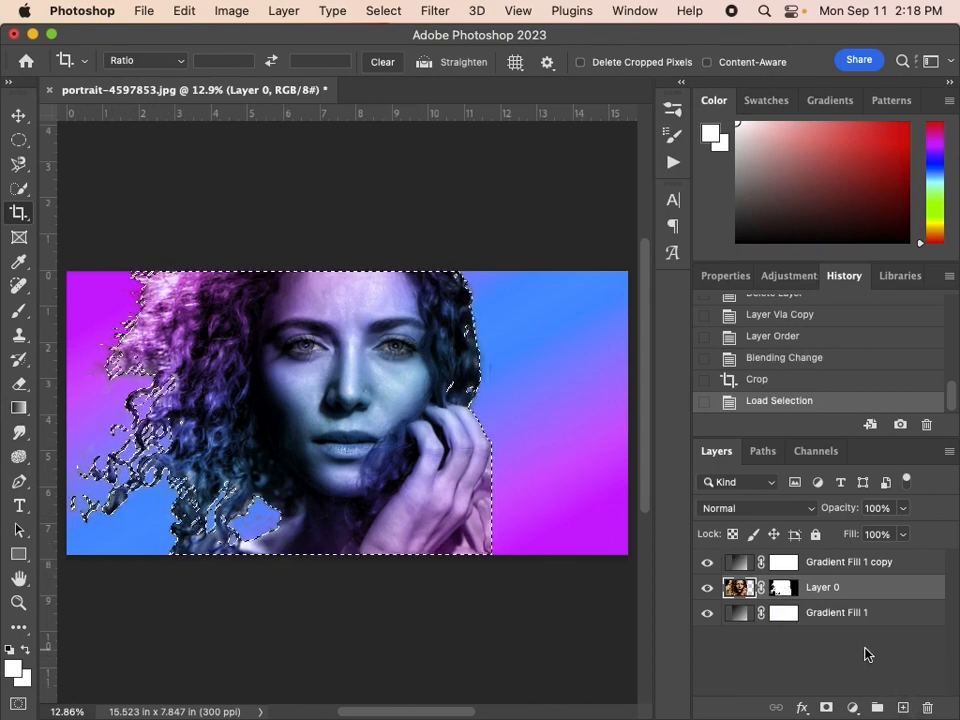
{"action": "key", "text": "super+j"}
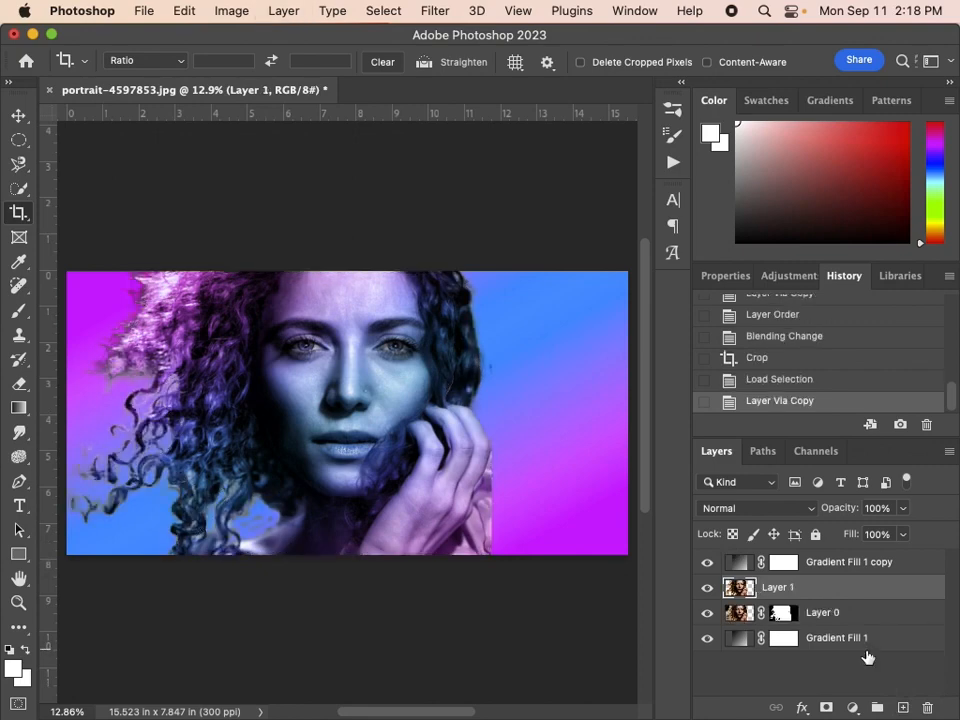
Check the cut-out copy by toggling the original portrait layer's visibility, and open the Liquify filter on the copy.
{"action": "left_click", "coordinate": [707, 613]}
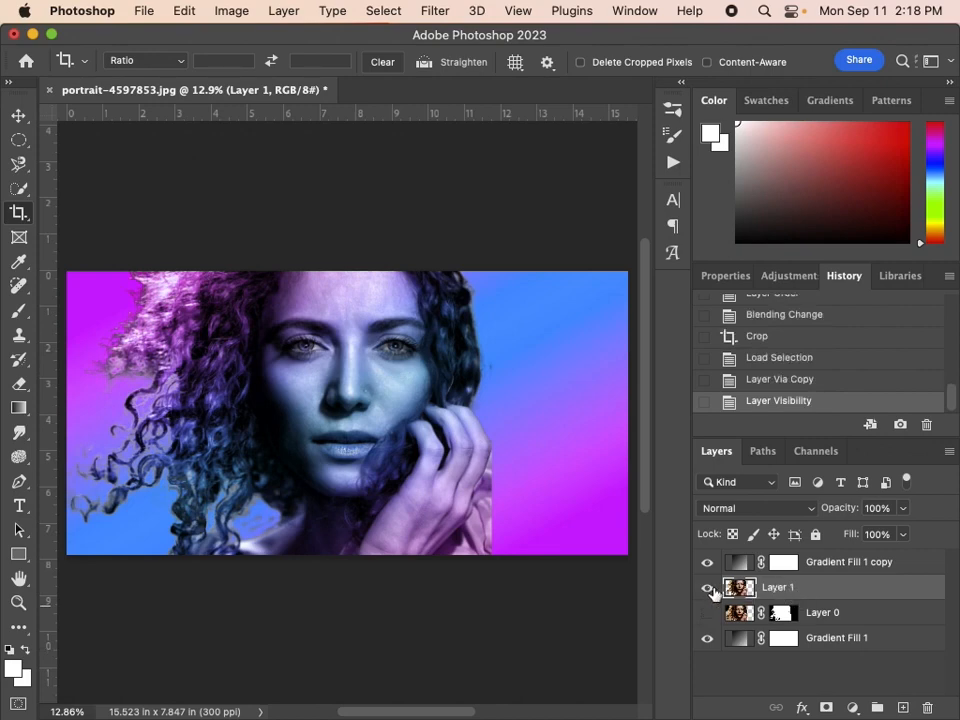
{"action": "left_click", "coordinate": [707, 614]}
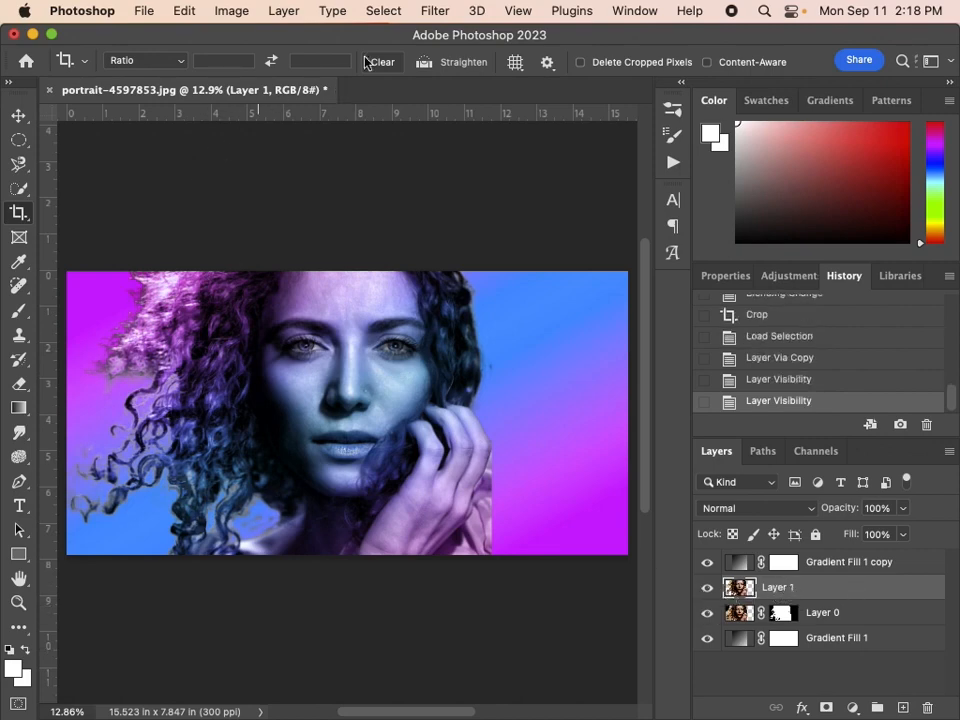
{"action": "left_click", "coordinate": [433, 11]}
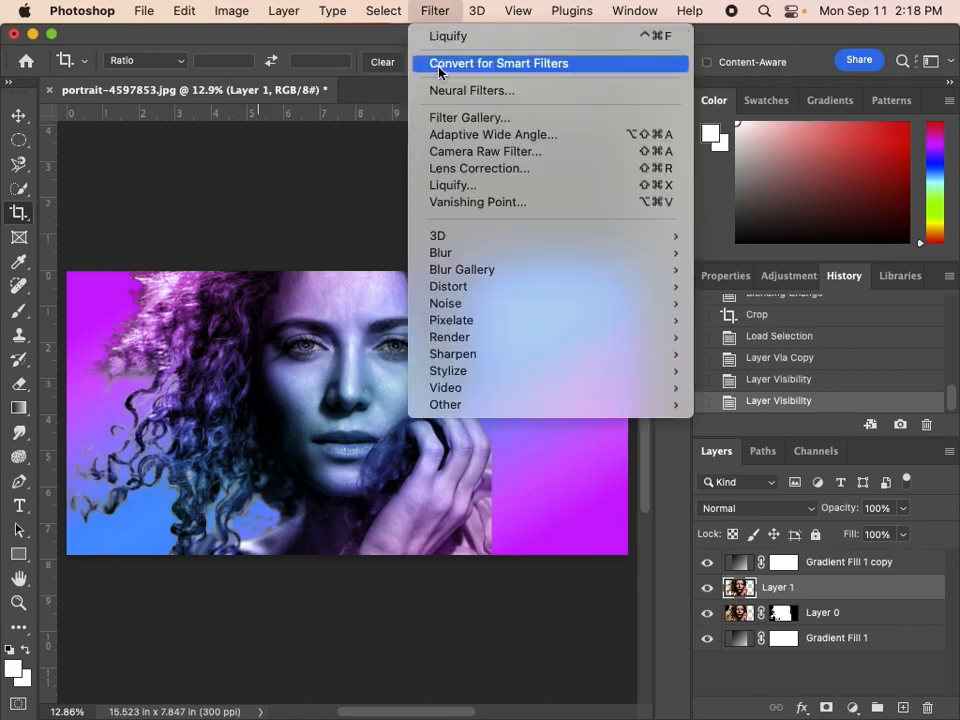
{"action": "left_click", "coordinate": [461, 187]}
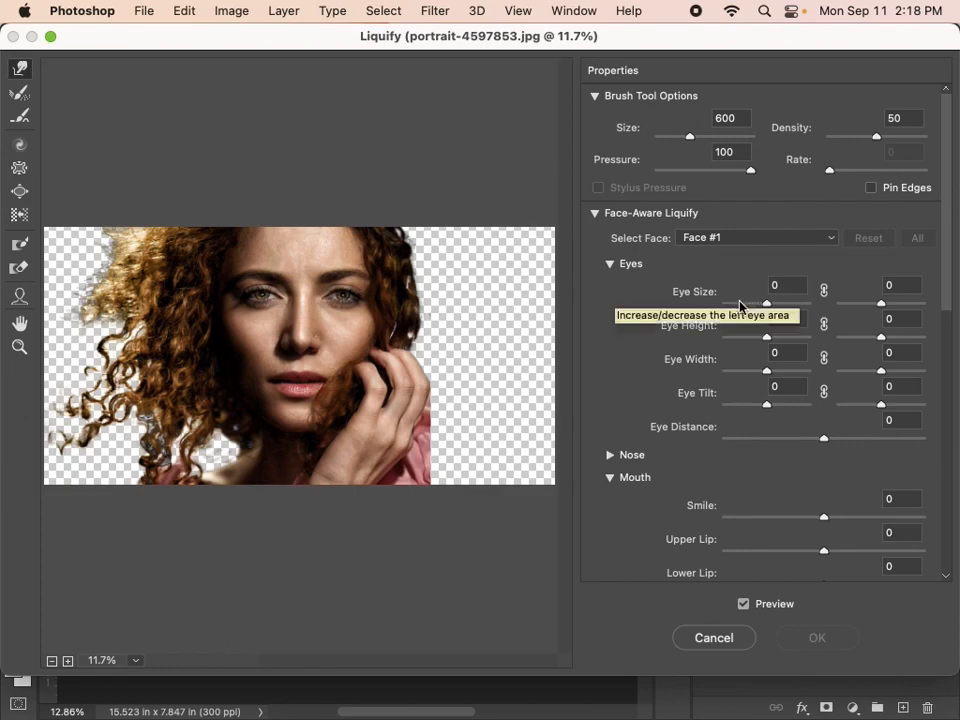
Try Face-Aware Liquify with left eye size, height and width at 100, tilt 61, eye distance 100 and smile 100, and reset the face.
{"action": "left_click_drag", "start_coordinate": [742, 304], "coordinate": [825, 317]}
{"action": "left_click_drag", "start_coordinate": [767, 337], "coordinate": [818, 347]}
{"action": "left_click_drag", "start_coordinate": [767, 371], "coordinate": [827, 373]}
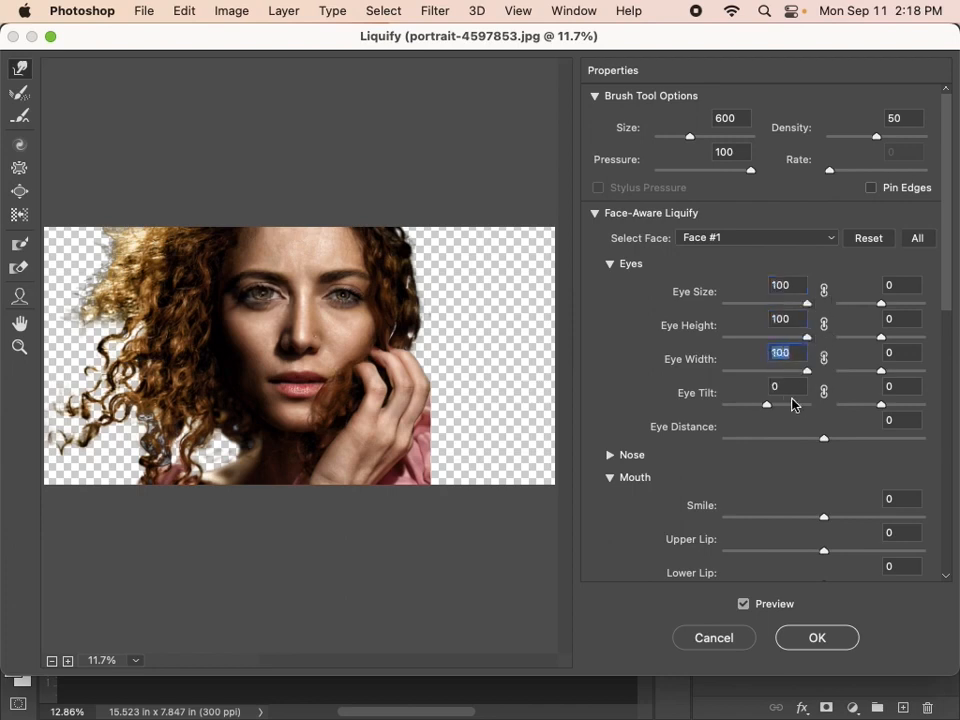
{"action": "left_click_drag", "start_coordinate": [767, 404], "coordinate": [948, 437]}
{"action": "left_click_drag", "start_coordinate": [828, 519], "coordinate": [925, 519]}
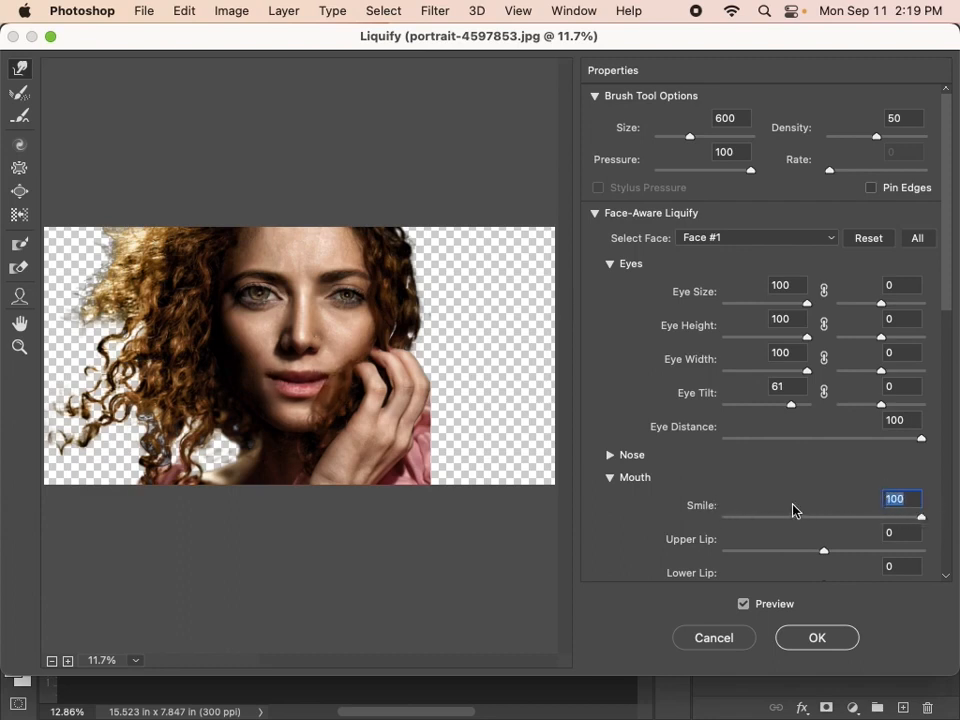
{"action": "left_click", "coordinate": [869, 240]}
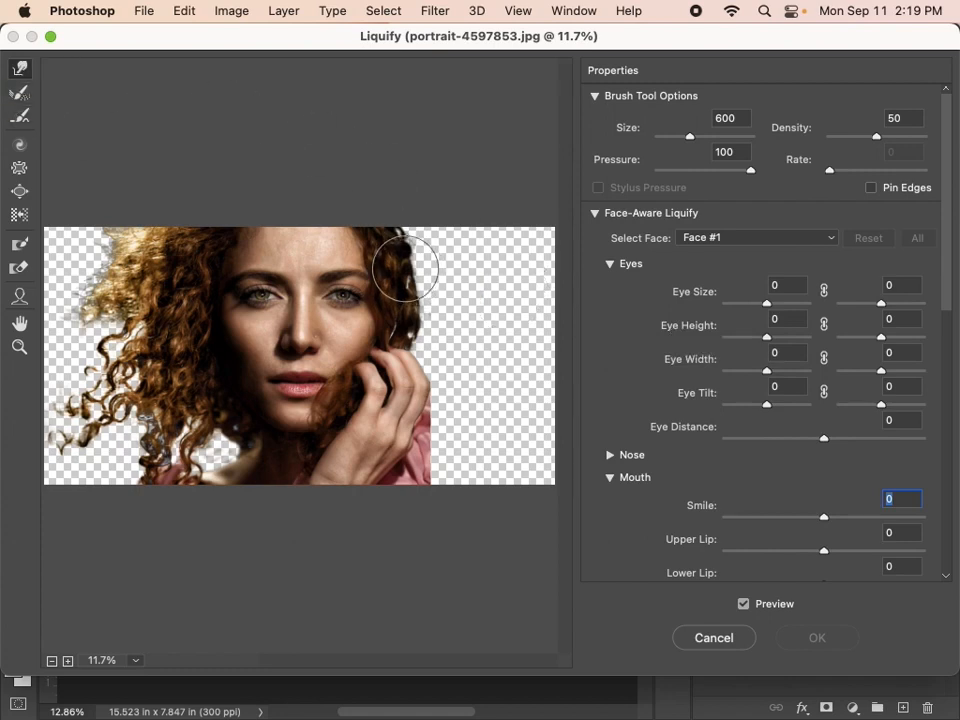
Set the Liquify brush size to 300 and warp the hair on the image's right side outward into pointed strands.
{"action": "key", "text": "bracketleft"}
{"action": "key", "text": "bracketleft"}
{"action": "key", "text": "bracketleft"}
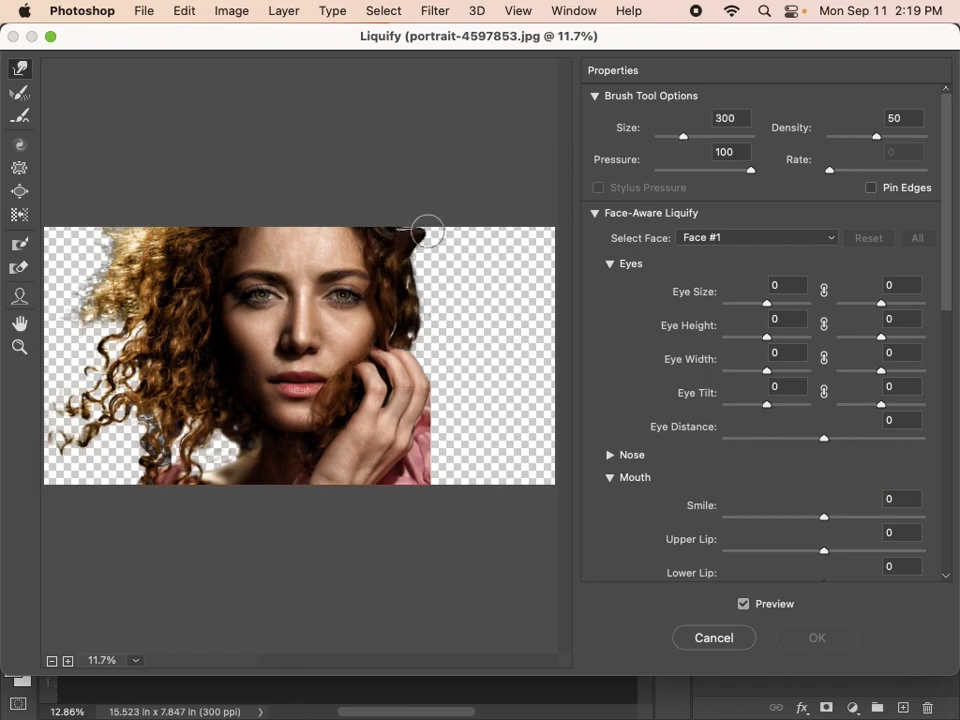
{"action": "mouse_move", "coordinate": [426, 232]}
{"action": "left_mouse_down"}
{"action": "mouse_move", "coordinate": [396, 236]}
{"action": "mouse_move", "coordinate": [469, 226]}
{"action": "mouse_move", "coordinate": [380, 258]}
{"action": "mouse_move", "coordinate": [442, 250]}
{"action": "mouse_move", "coordinate": [397, 275]}
{"action": "mouse_move", "coordinate": [447, 268]}
{"action": "mouse_move", "coordinate": [414, 298]}
{"action": "mouse_move", "coordinate": [466, 258]}
{"action": "left_mouse_up"}
{"action": "mouse_move", "coordinate": [409, 330]}
{"action": "left_mouse_down"}
{"action": "mouse_move", "coordinate": [471, 298]}
{"action": "mouse_move", "coordinate": [459, 288]}
{"action": "left_mouse_up"}
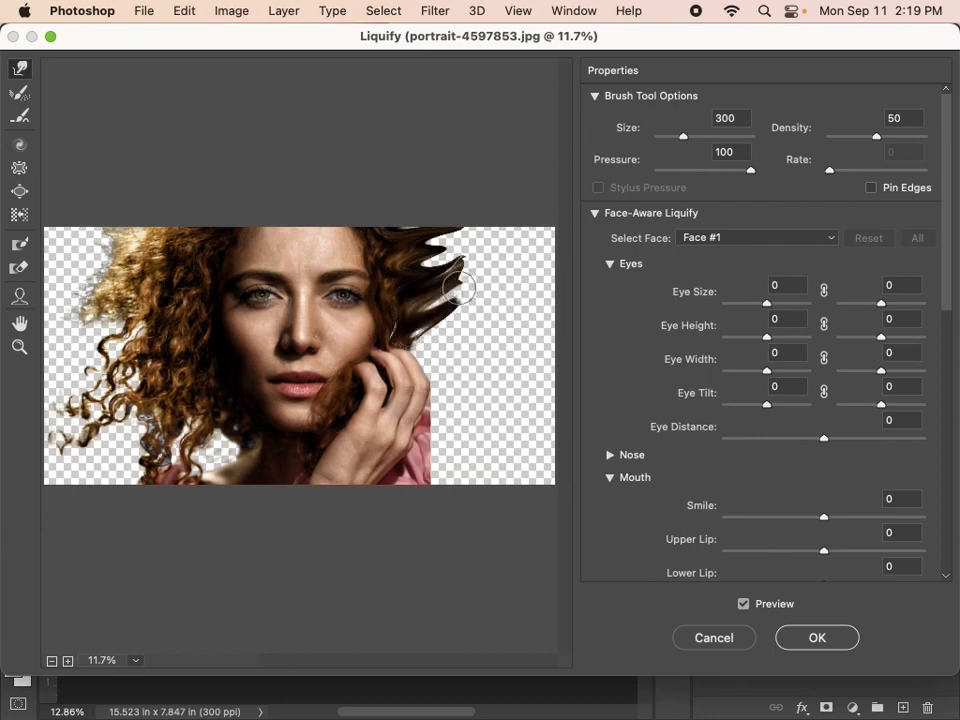
{"action": "left_click_drag", "start_coordinate": [413, 318], "coordinate": [482, 276]}
{"action": "left_click_drag", "start_coordinate": [408, 341], "coordinate": [449, 326]}
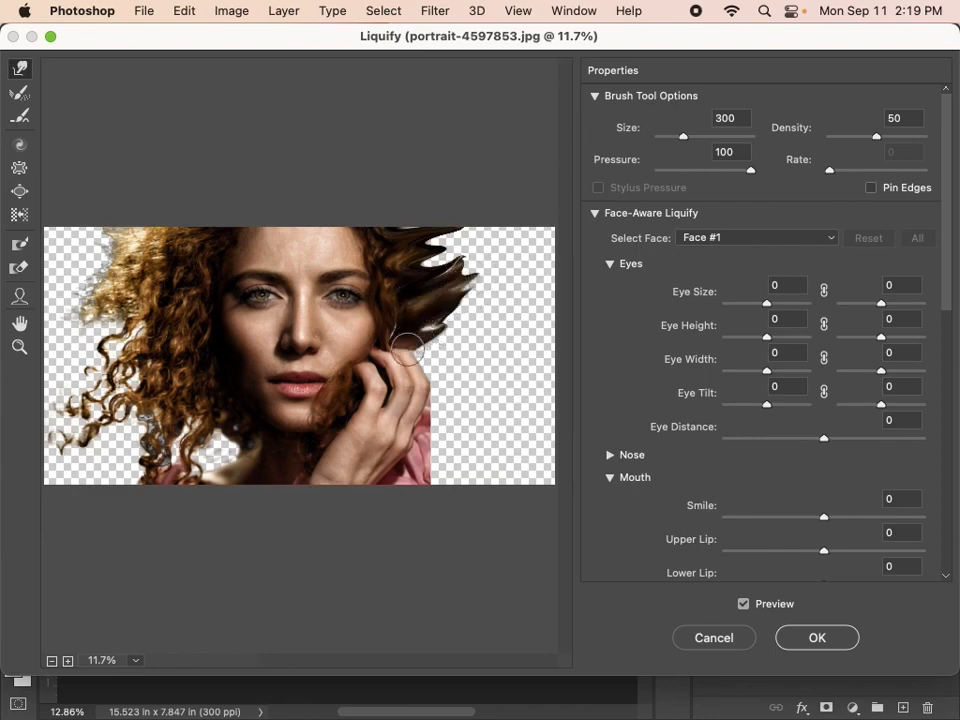
Warp the hand and pink sleeve outward into pointed strands with the 300-size Liquify brush.
{"action": "left_click_drag", "start_coordinate": [399, 362], "coordinate": [446, 331]}
{"action": "left_click_drag", "start_coordinate": [405, 376], "coordinate": [475, 341]}
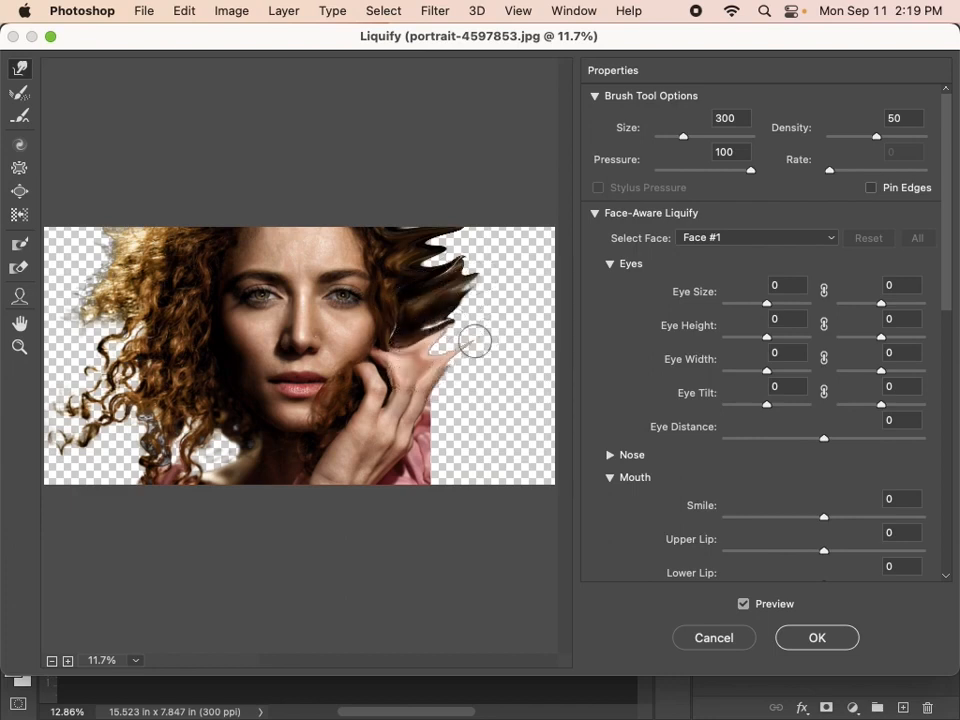
{"action": "mouse_move", "coordinate": [426, 421]}
{"action": "left_mouse_down"}
{"action": "mouse_move", "coordinate": [475, 397]}
{"action": "mouse_move", "coordinate": [431, 425]}
{"action": "mouse_move", "coordinate": [464, 381]}
{"action": "mouse_move", "coordinate": [425, 416]}
{"action": "mouse_move", "coordinate": [457, 369]}
{"action": "left_mouse_up"}
{"action": "left_click_drag", "start_coordinate": [426, 456], "coordinate": [475, 427]}
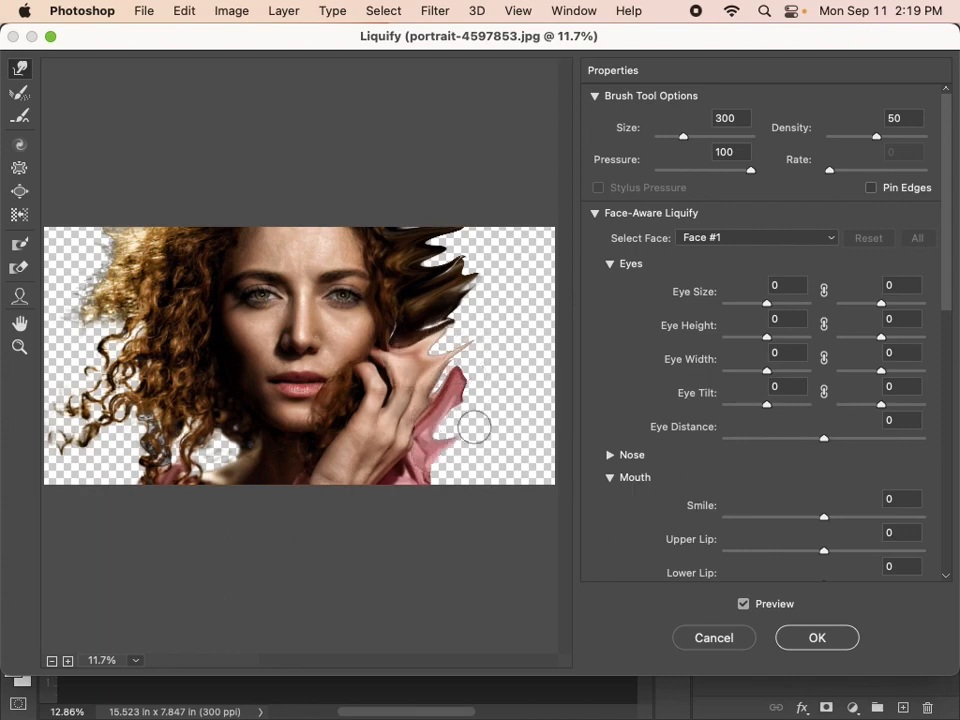
{"action": "left_click_drag", "start_coordinate": [412, 443], "coordinate": [482, 409]}
{"action": "left_click_drag", "start_coordinate": [427, 465], "coordinate": [453, 484]}
{"action": "left_click_drag", "start_coordinate": [421, 376], "coordinate": [470, 350]}
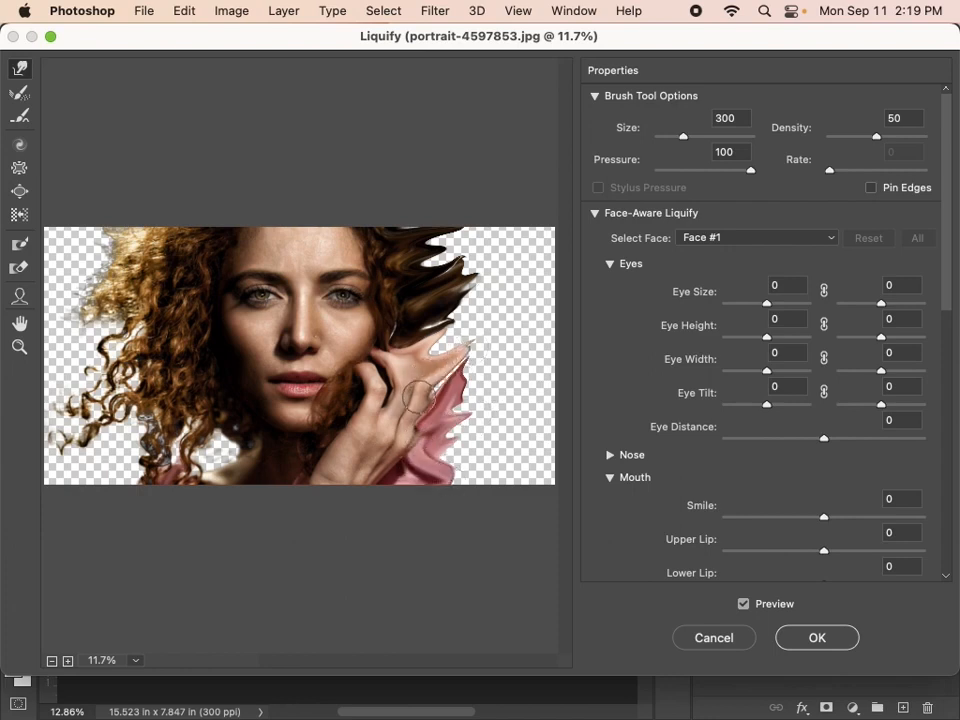
{"action": "left_click_drag", "start_coordinate": [419, 397], "coordinate": [468, 370]}
{"action": "left_click_drag", "start_coordinate": [402, 369], "coordinate": [469, 336]}
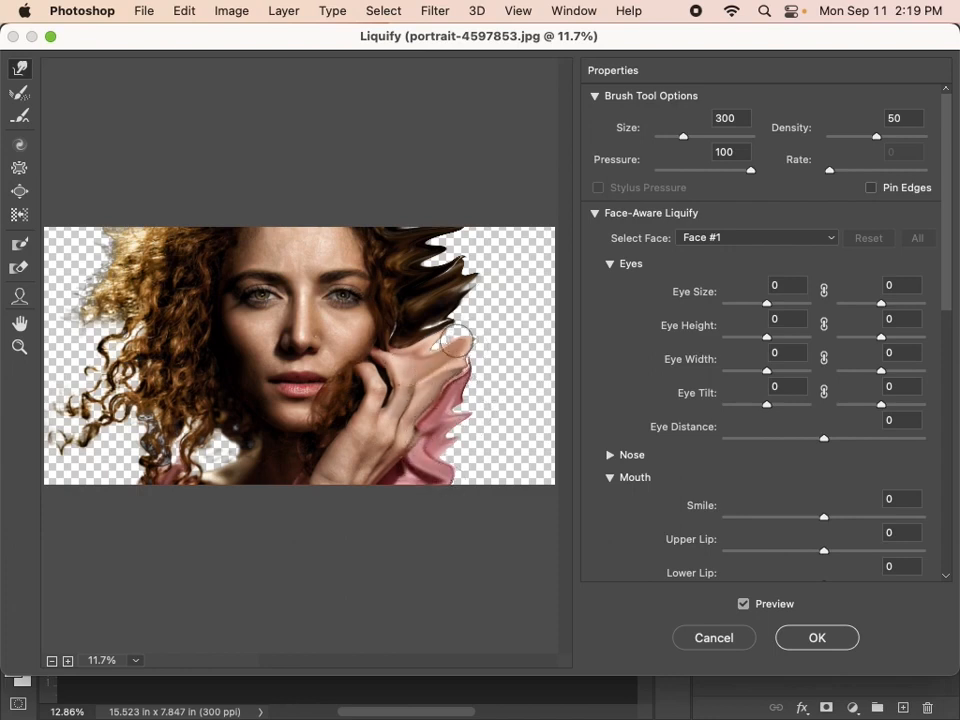
Enlarge the Liquify brush to 800, stretch the hair, hand and sleeve across to the image's right edge, and apply the filter.
{"action": "key", "text": "]"}
{"action": "key", "text": "]"}
{"action": "key", "text": "]"}
{"action": "key", "text": "]"}
{"action": "key", "text": "]"}
{"action": "mouse_move", "coordinate": [425, 255]}
{"action": "left_mouse_down"}
{"action": "mouse_move", "coordinate": [500, 232]}
{"action": "mouse_move", "coordinate": [500, 243]}
{"action": "left_mouse_up"}
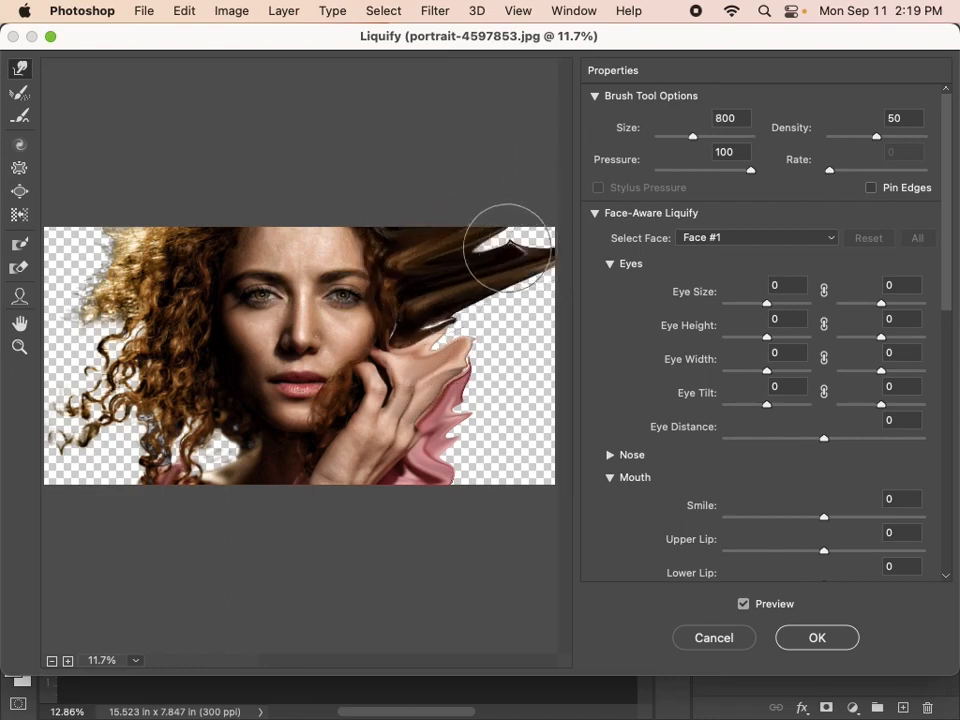
{"action": "left_click_drag", "start_coordinate": [429, 306], "coordinate": [545, 318]}
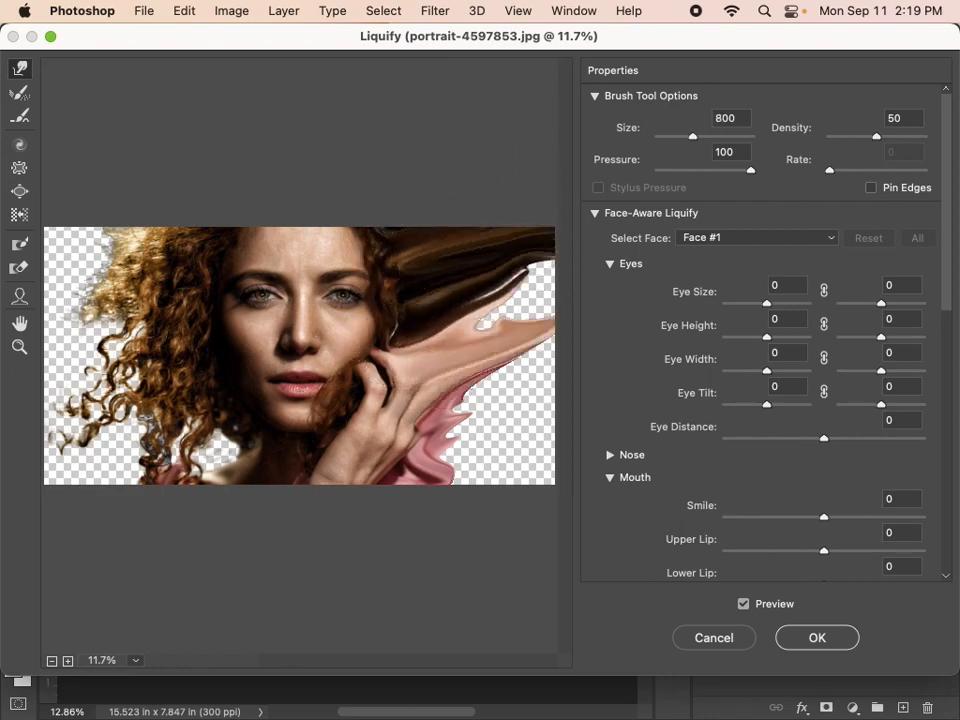
{"action": "mouse_move", "coordinate": [448, 332]}
{"action": "left_mouse_down"}
{"action": "mouse_move", "coordinate": [538, 310]}
{"action": "mouse_move", "coordinate": [552, 264]}
{"action": "left_mouse_up"}
{"action": "left_click_drag", "start_coordinate": [408, 415], "coordinate": [576, 366]}
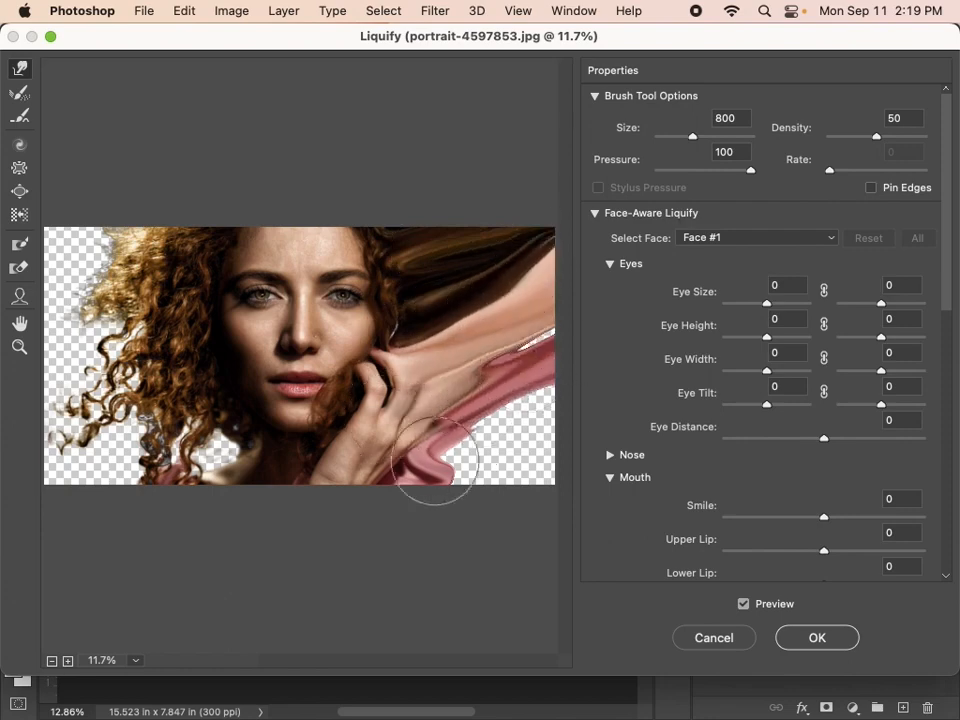
{"action": "left_click_drag", "start_coordinate": [435, 461], "coordinate": [525, 407]}
{"action": "left_click_drag", "start_coordinate": [494, 450], "coordinate": [589, 475]}
{"action": "left_click_drag", "start_coordinate": [520, 482], "coordinate": [557, 425]}
{"action": "left_click_drag", "start_coordinate": [511, 361], "coordinate": [576, 313]}
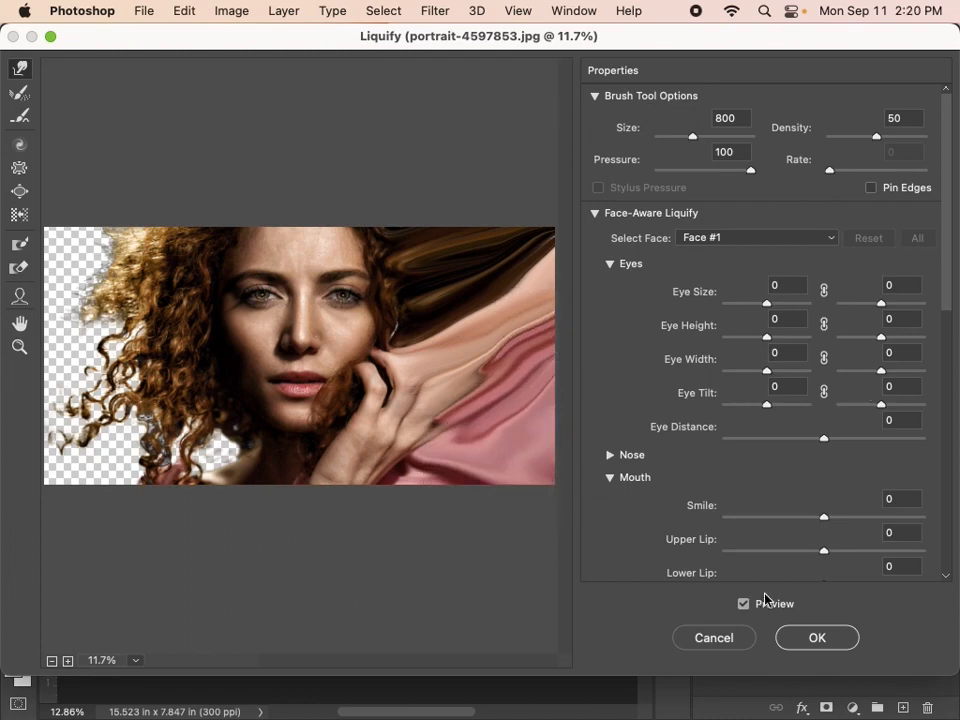
{"action": "left_click", "coordinate": [817, 638]}
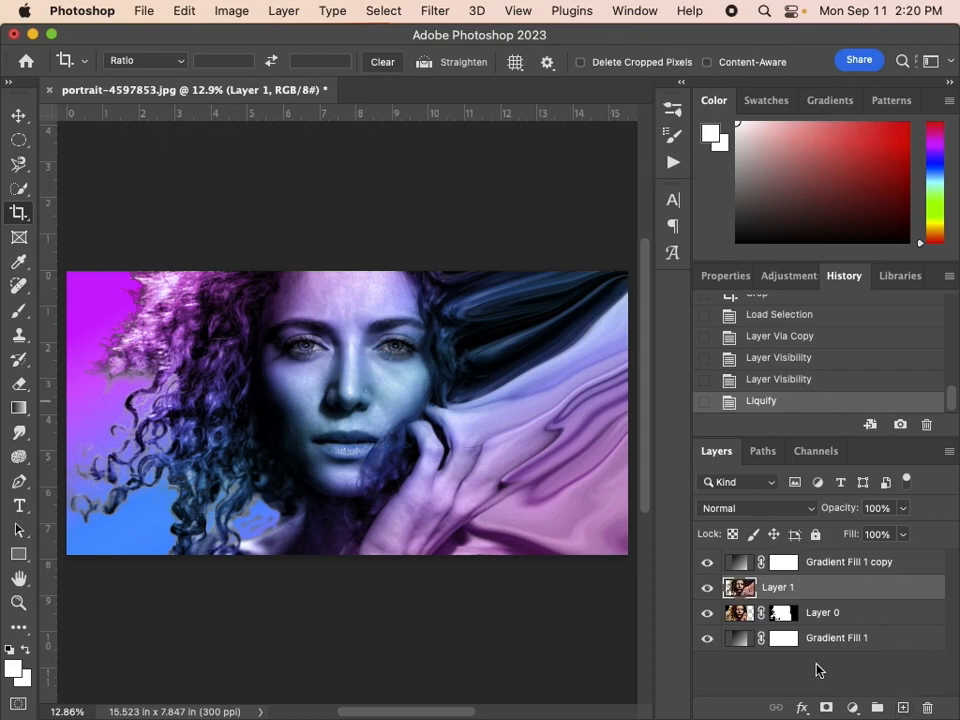
Add a layer mask to the liquified copy, Layer 1.
{"action": "left_click", "coordinate": [902, 707]}
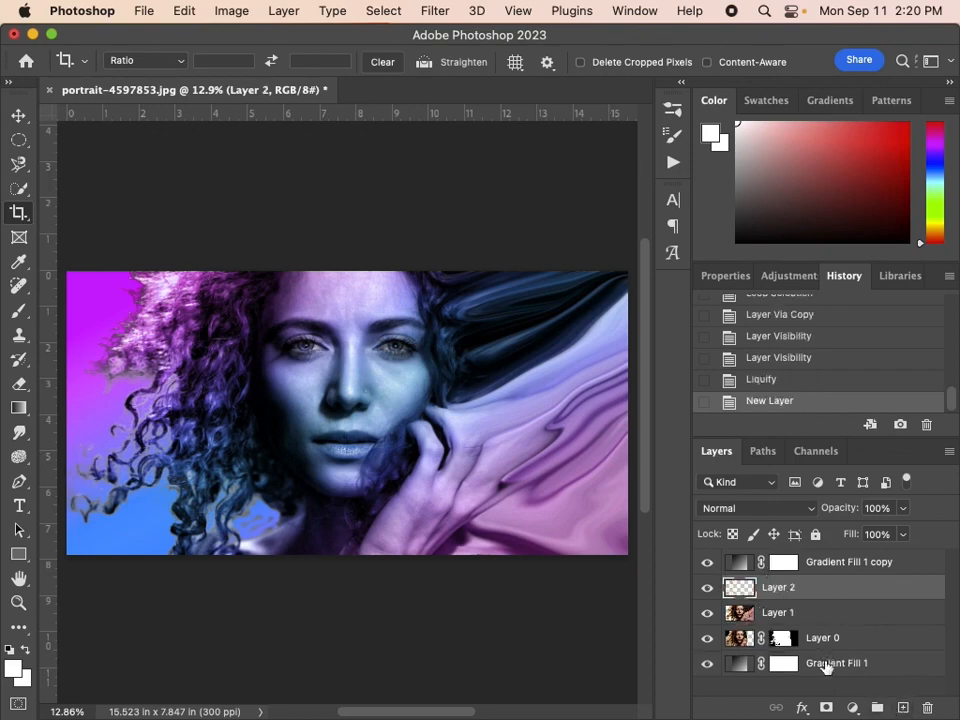
{"action": "key", "text": "super+z"}
{"action": "left_click", "coordinate": [826, 708]}
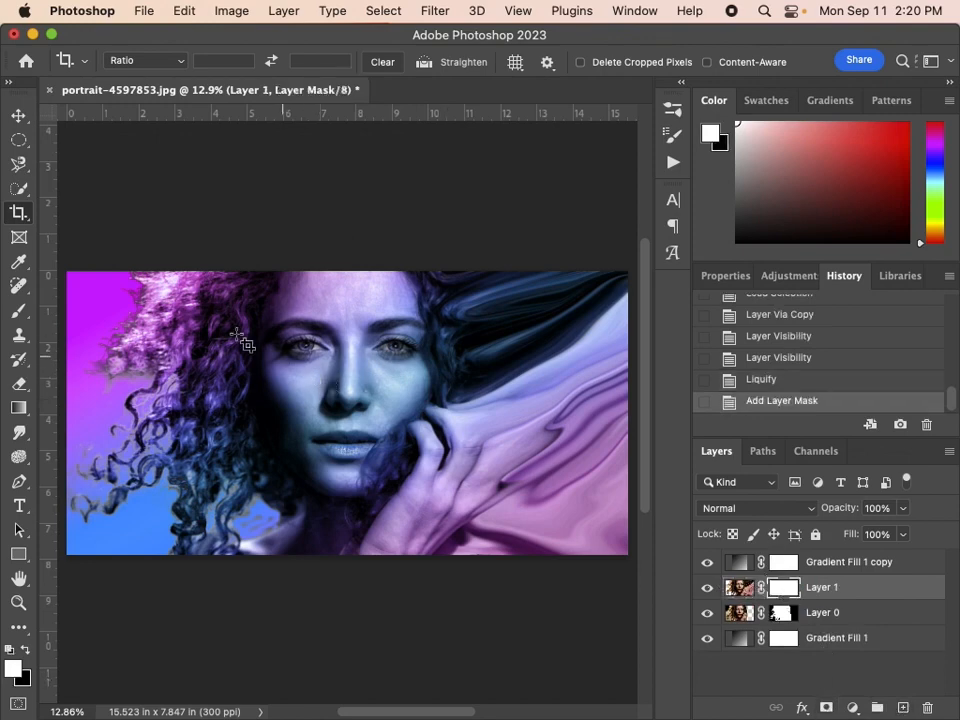
Hide the whole liquified copy by painting its mask black with a soft 2700 px brush.
{"action": "left_click", "coordinate": [17, 313]}
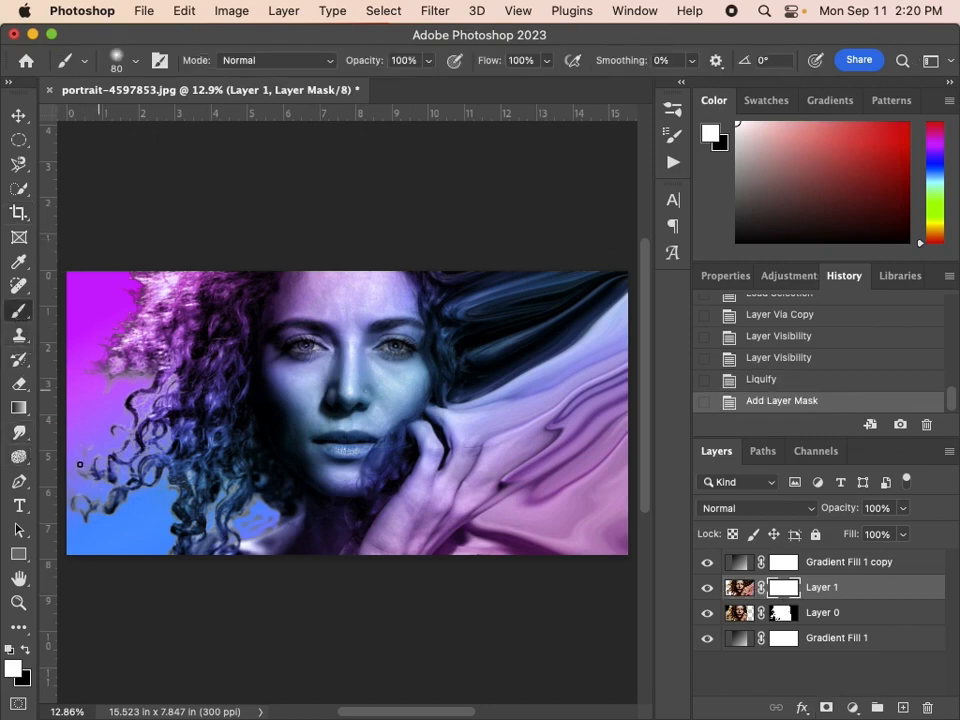
{"action": "key", "text": "x"}
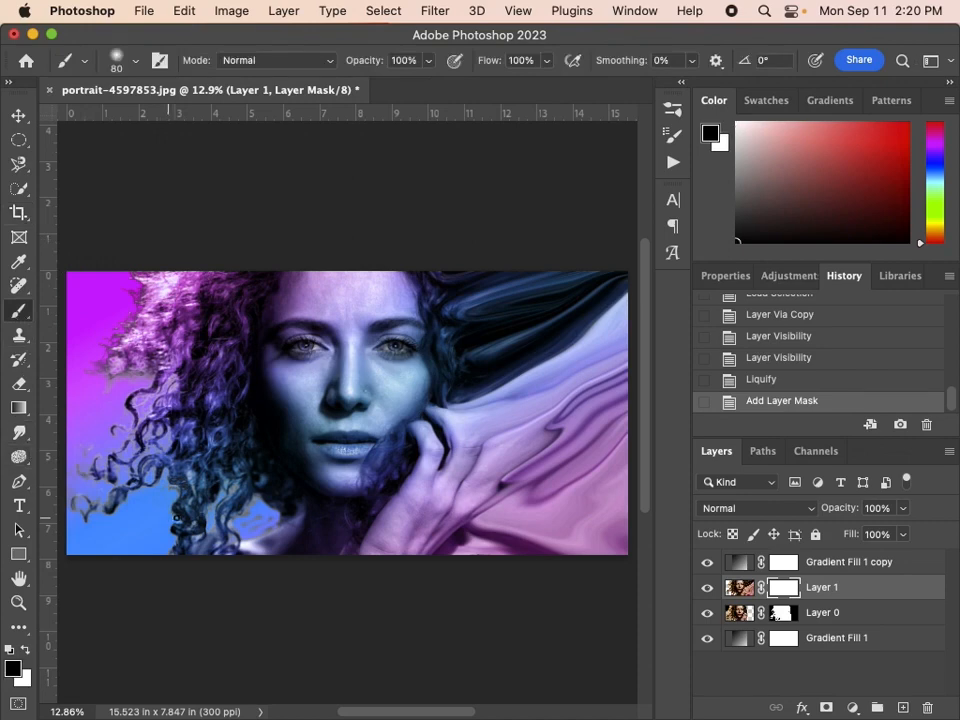
{"action": "key", "text": "bracketright"}
{"action": "key", "text": "bracketright"}
{"action": "key", "text": "bracketright"}
{"action": "key", "text": "bracketright"}
{"action": "key", "text": "bracketright"}
{"action": "key", "text": "bracketright"}
{"action": "key", "text": "bracketright"}
{"action": "key", "text": "bracketright"}
{"action": "key", "text": "bracketright"}
{"action": "key", "text": "bracketright"}
{"action": "key", "text": "bracketright"}
{"action": "key", "text": "bracketright"}
{"action": "key", "text": "bracketright"}
{"action": "key", "text": "bracketright"}
{"action": "key", "text": "bracketright"}
{"action": "key", "text": "bracketright"}
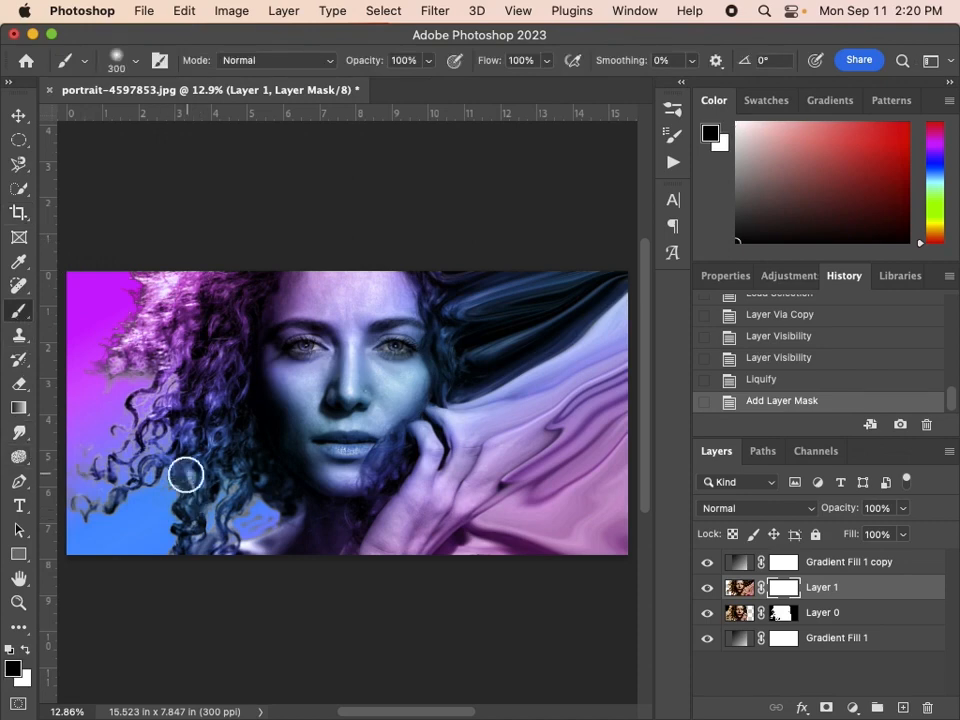
{"action": "key", "text": "bracketright"}
{"action": "key", "text": "bracketright"}
{"action": "key", "text": "bracketright"}
{"action": "key", "text": "bracketright"}
{"action": "key", "text": "bracketright"}
{"action": "key", "text": "bracketright"}
{"action": "key", "text": "bracketright"}
{"action": "key", "text": "bracketright"}
{"action": "key", "text": "bracketright"}
{"action": "key", "text": "bracketright"}
{"action": "key", "text": "bracketright"}
{"action": "key", "text": "bracketright"}
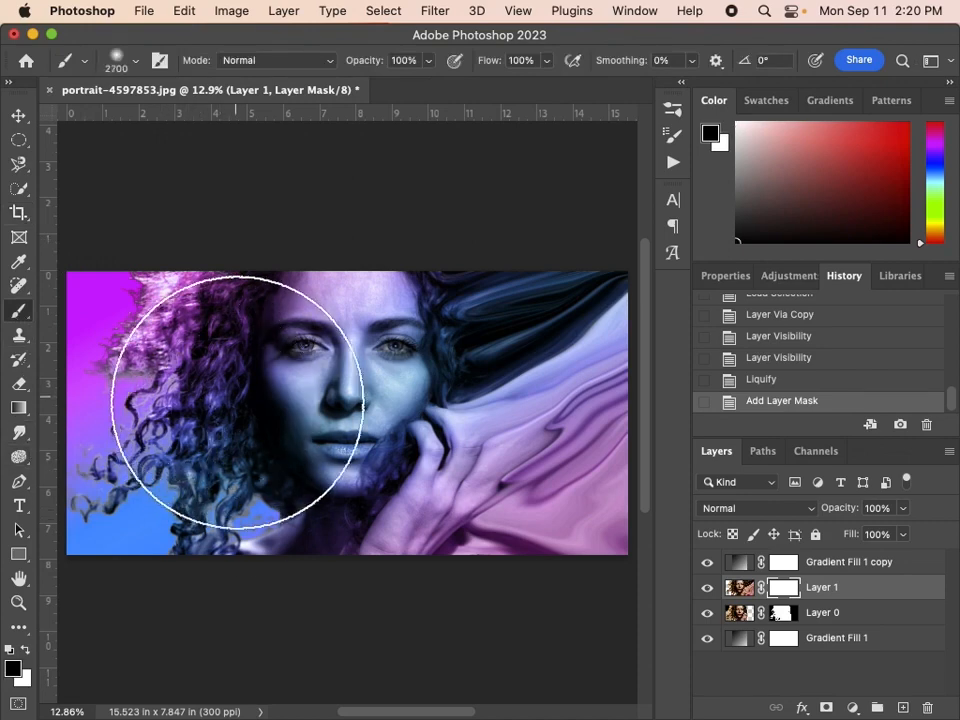
{"action": "left_click_drag", "start_coordinate": [662, 224], "coordinate": [629, 522]}
{"action": "left_click_drag", "start_coordinate": [260, 534], "coordinate": [568, 262]}
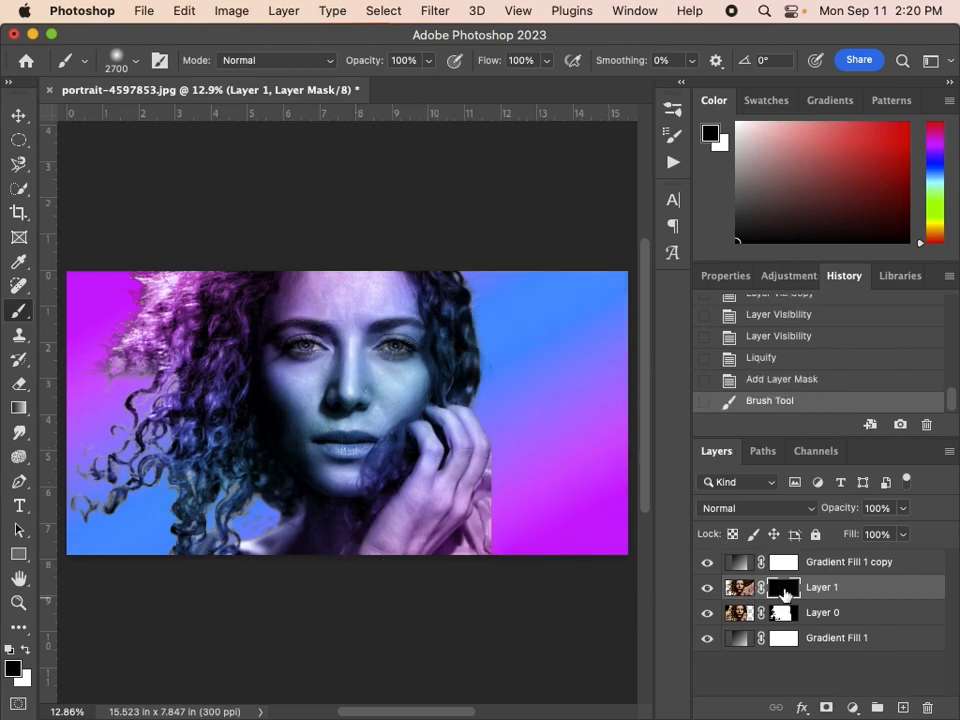
Select Layer 0's mask and compare the two portrait layers by toggling the visibility of Layer 1 and Layer 0.
{"action": "left_click", "coordinate": [781, 620]}
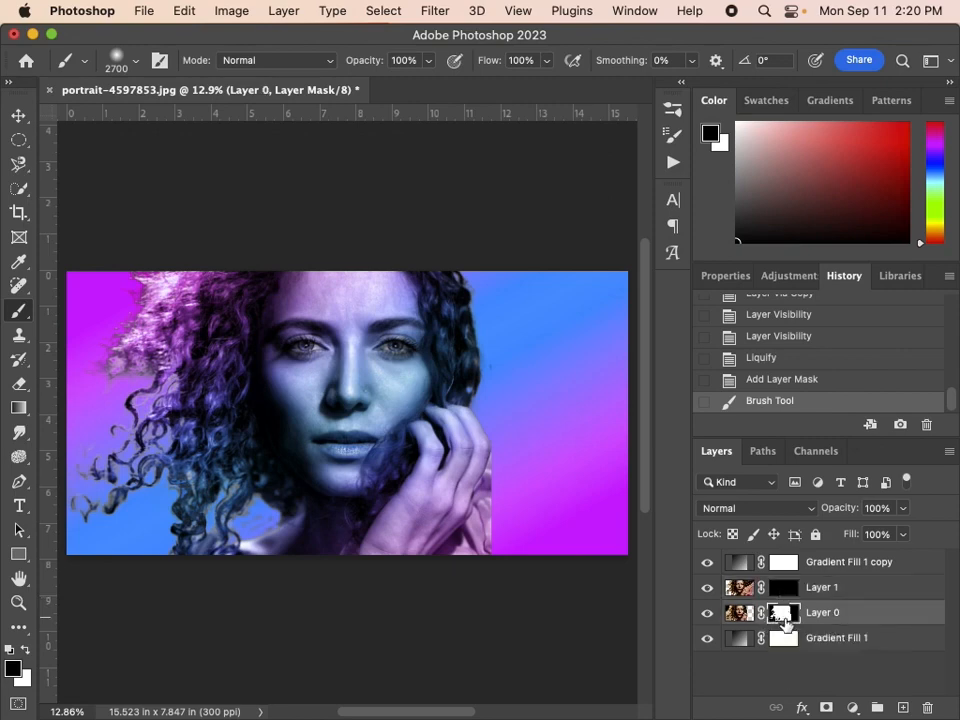
{"action": "left_click", "coordinate": [708, 590]}
{"action": "left_click", "coordinate": [708, 589]}
{"action": "left_click", "coordinate": [707, 613]}
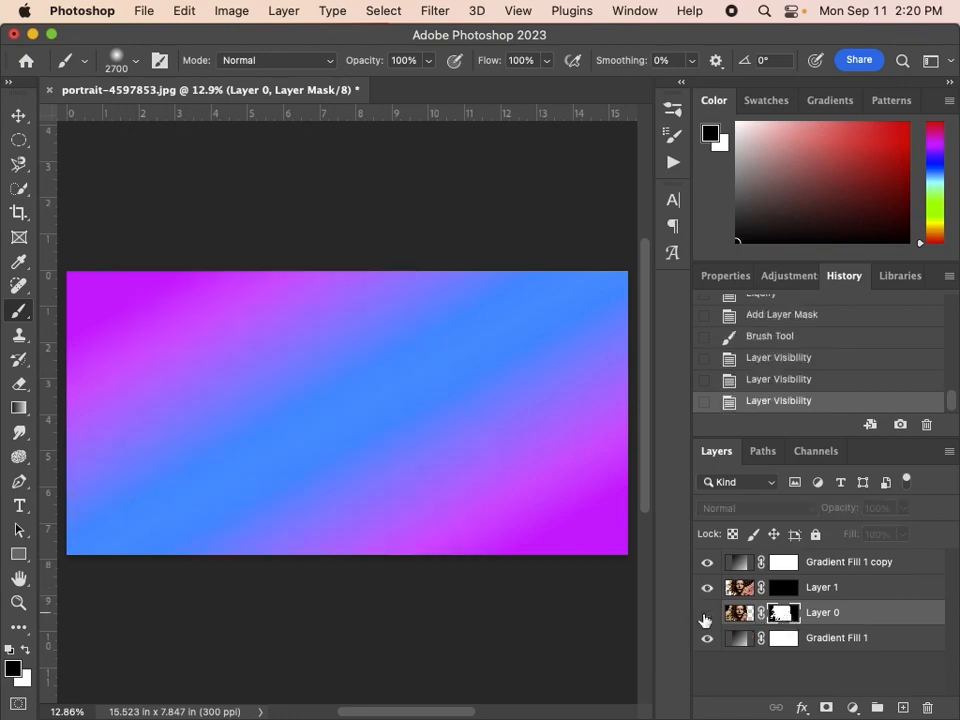
{"action": "left_click", "coordinate": [707, 612]}
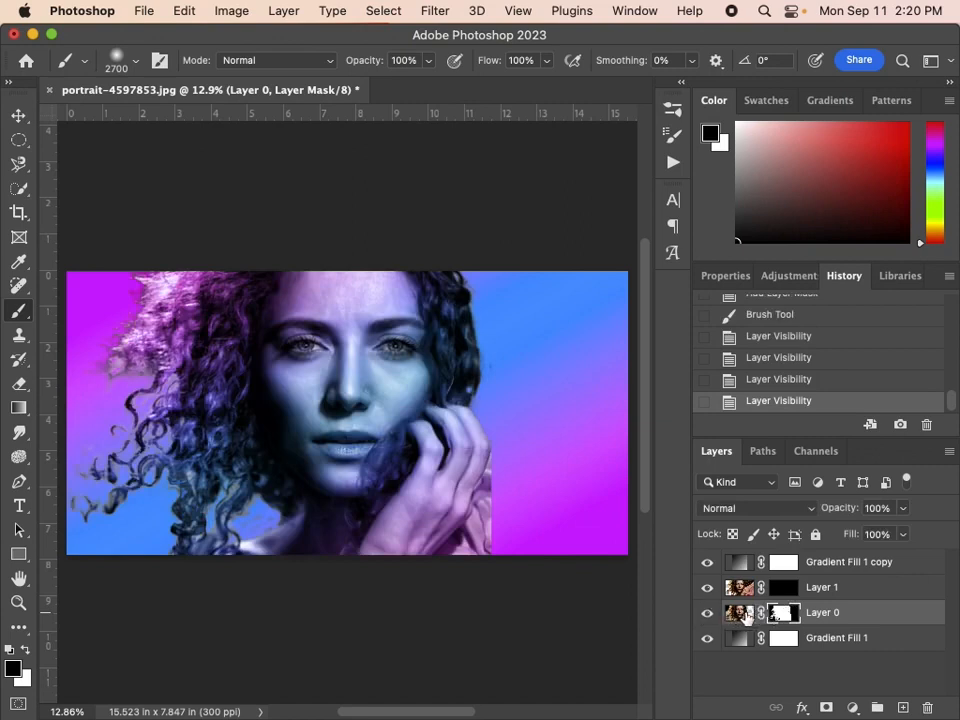
Choose the Kyle's Spatter Brushes - Supreme Spatter preset from the Special Effects Brushes and set its size to 121 px.
{"action": "left_click", "coordinate": [134, 62]}
{"action": "left_click", "coordinate": [37, 271]}
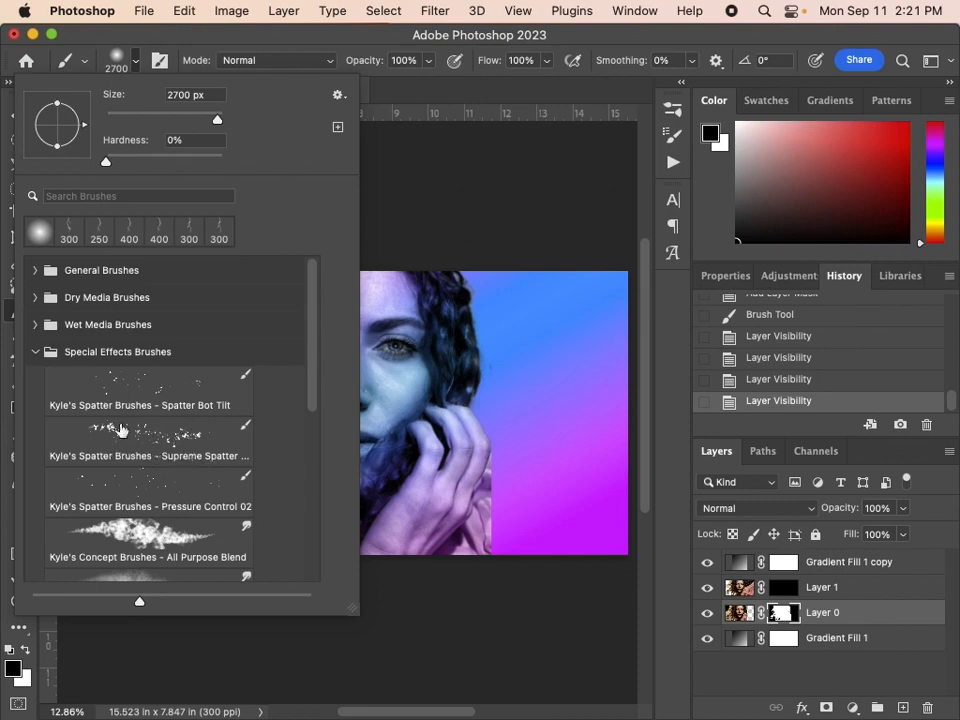
{"action": "left_click", "coordinate": [84, 438]}
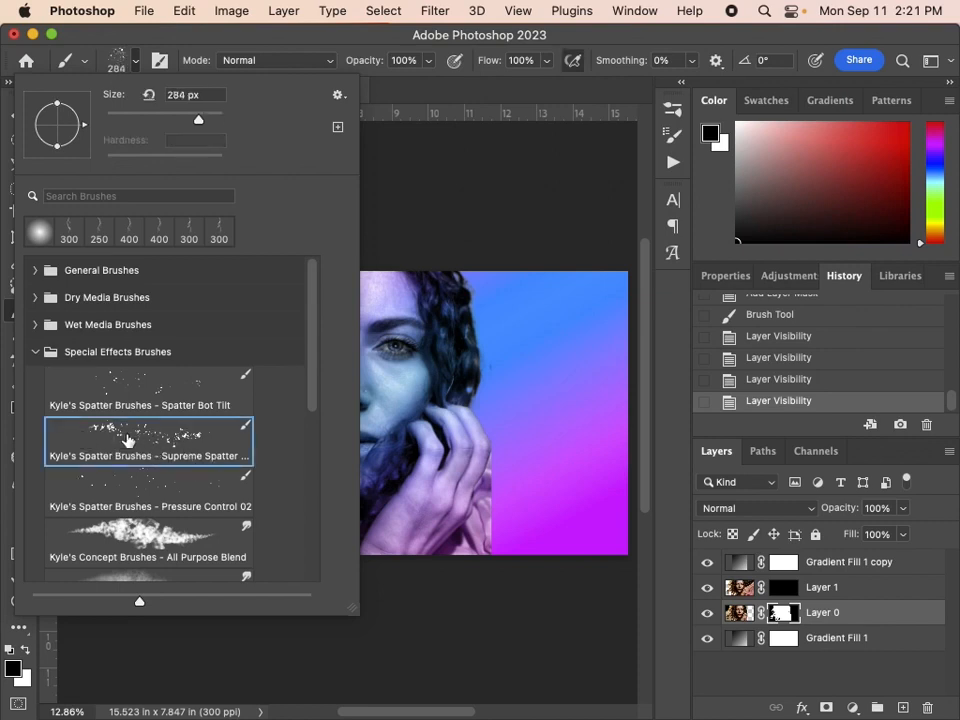
{"action": "left_click", "coordinate": [176, 121]}
{"action": "left_click", "coordinate": [279, 41]}
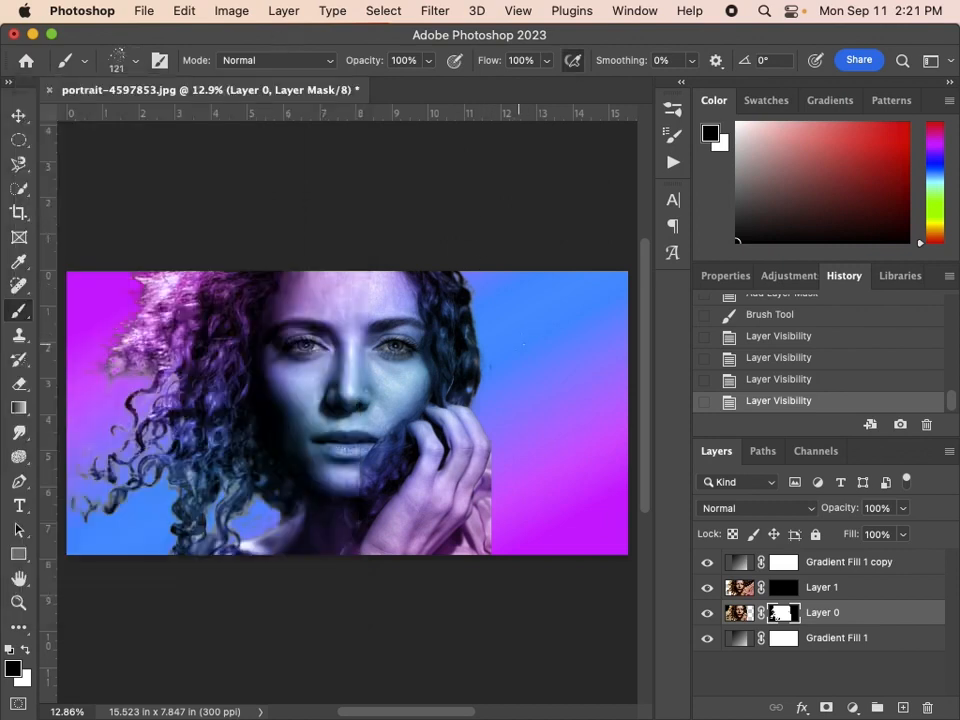
Resize the spatter brush to 300 px and paint black on Layer 0's mask along the outer edge of the right-hand hair, hand and sleeve.
{"action": "key", "text": "bracketright"}
{"action": "key", "text": "bracketright"}
{"action": "key", "text": "bracketright"}
{"action": "key", "text": "bracketright"}
{"action": "key", "text": "bracketright"}
{"action": "key", "text": "bracketright"}
{"action": "key", "text": "bracketright"}
{"action": "key", "text": "bracketright"}
{"action": "key", "text": "bracketright"}
{"action": "key", "text": "bracketright"}
{"action": "key", "text": "bracketright"}
{"action": "key", "text": "bracketright"}
{"action": "key", "text": "bracketright"}
{"action": "key", "text": "bracketright"}
{"action": "key", "text": "bracketright"}
{"action": "key", "text": "bracketright"}
{"action": "key", "text": "bracketright"}
{"action": "key", "text": "bracketright"}
{"action": "key", "text": "bracketright"}
{"action": "key", "text": "bracketright"}
{"action": "key", "text": "bracketright"}
{"action": "key", "text": "bracketright"}
{"action": "key", "text": "bracketright"}
{"action": "key", "text": "bracketright"}
{"action": "key", "text": "bracketright"}
{"action": "key", "text": "bracketright"}
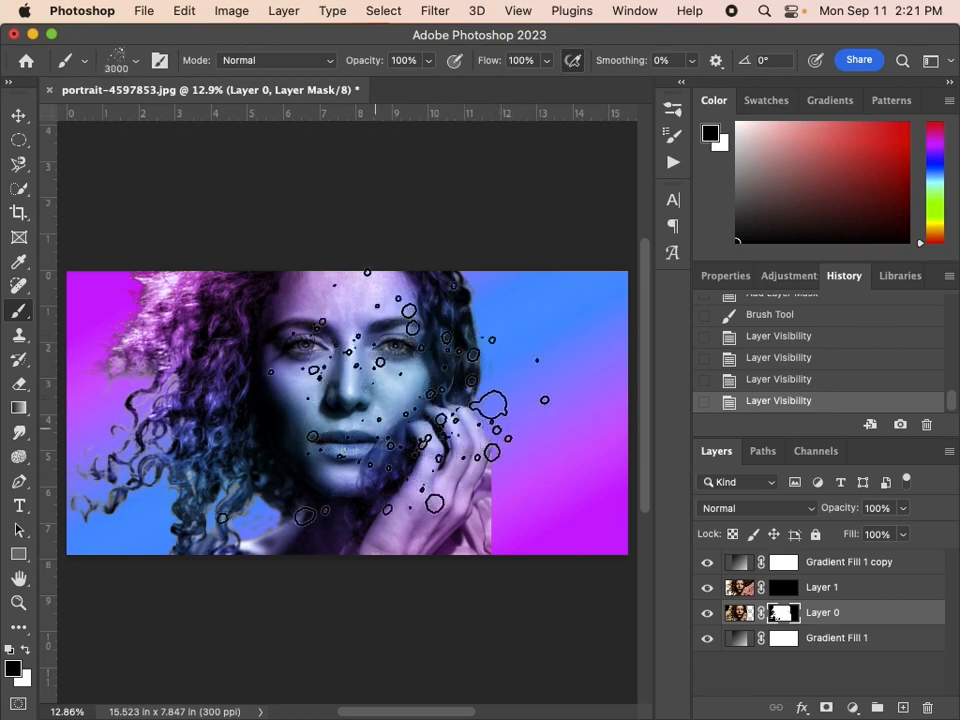
{"action": "key", "text": "bracketleft"}
{"action": "key", "text": "bracketleft"}
{"action": "key", "text": "bracketleft"}
{"action": "key", "text": "bracketleft"}
{"action": "key", "text": "bracketleft"}
{"action": "key", "text": "bracketleft"}
{"action": "key", "text": "bracketleft"}
{"action": "key", "text": "bracketleft"}
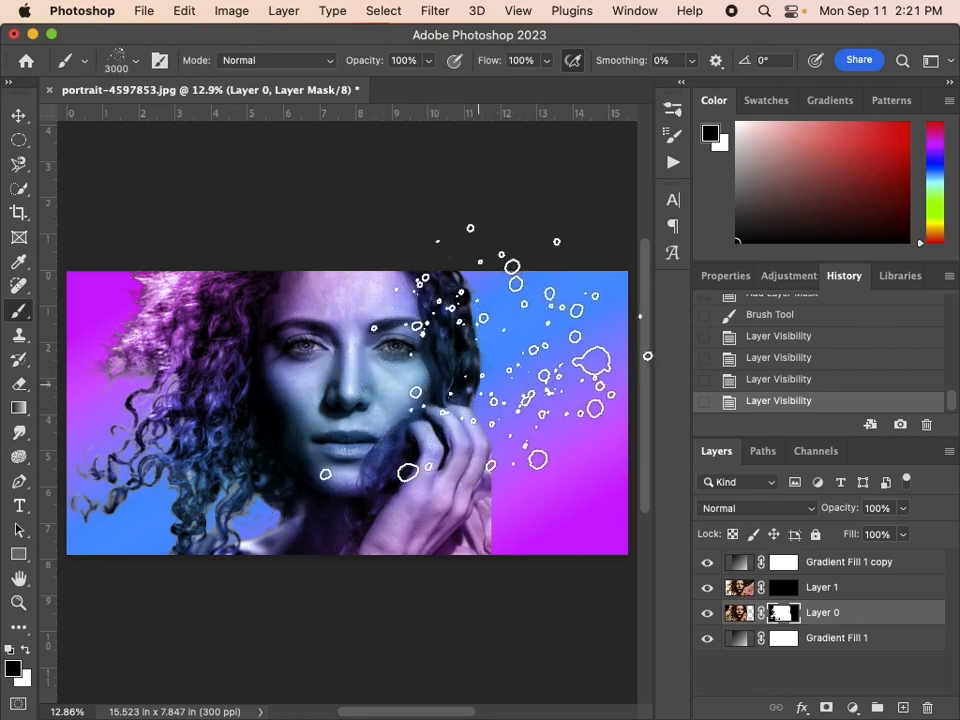
{"action": "key", "text": "bracketleft"}
{"action": "key", "text": "bracketleft"}
{"action": "key", "text": "bracketleft"}
{"action": "key", "text": "bracketleft"}
{"action": "key", "text": "bracketleft"}
{"action": "key", "text": "bracketleft"}
{"action": "key", "text": "bracketleft"}
{"action": "key", "text": "bracketleft"}
{"action": "key", "text": "bracketleft"}
{"action": "key", "text": "bracketleft"}
{"action": "key", "text": "bracketleft"}
{"action": "key", "text": "bracketleft"}
{"action": "key", "text": "bracketleft"}
{"action": "key", "text": "bracketleft"}
{"action": "key", "text": "bracketleft"}
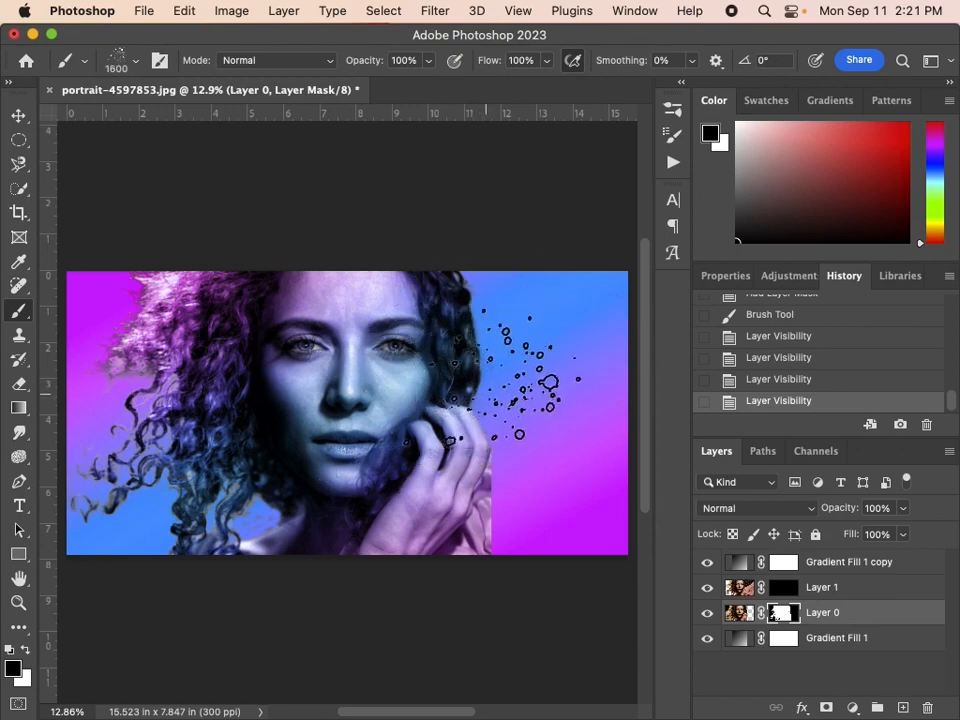
{"action": "key", "text": "bracketleft"}
{"action": "key", "text": "bracketleft"}
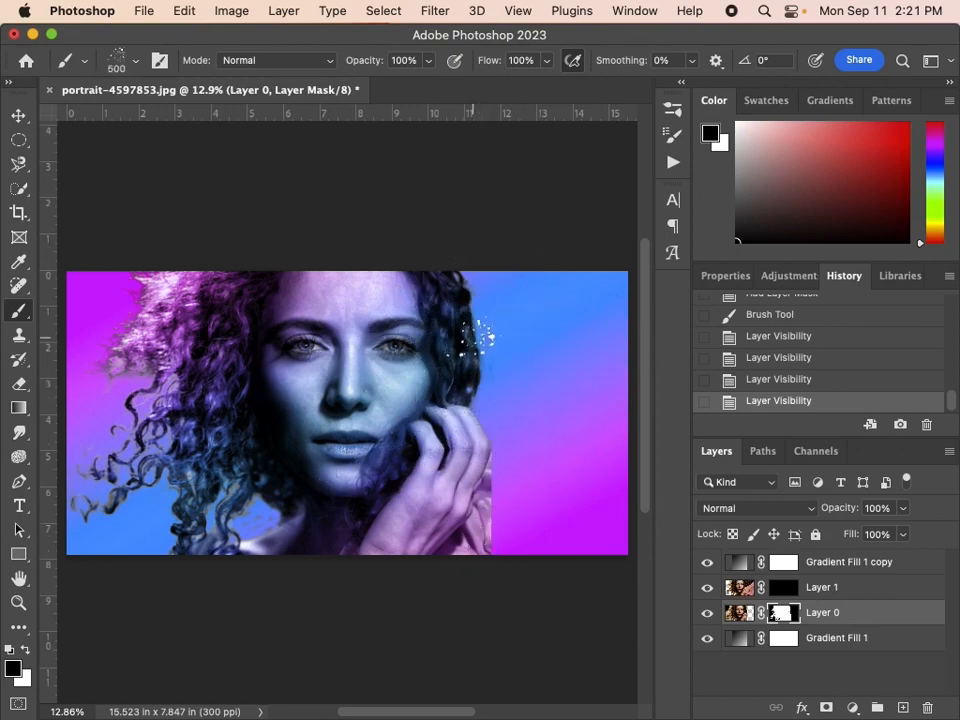
{"action": "key", "text": "bracketleft"}
{"action": "mouse_move", "coordinate": [463, 276]}
{"action": "left_mouse_down"}
{"action": "mouse_move", "coordinate": [473, 330]}
{"action": "mouse_move", "coordinate": [453, 231]}
{"action": "mouse_move", "coordinate": [468, 395]}
{"action": "left_mouse_up"}
{"action": "key", "text": "bracketleft"}
{"action": "left_click_drag", "start_coordinate": [487, 524], "coordinate": [493, 589]}
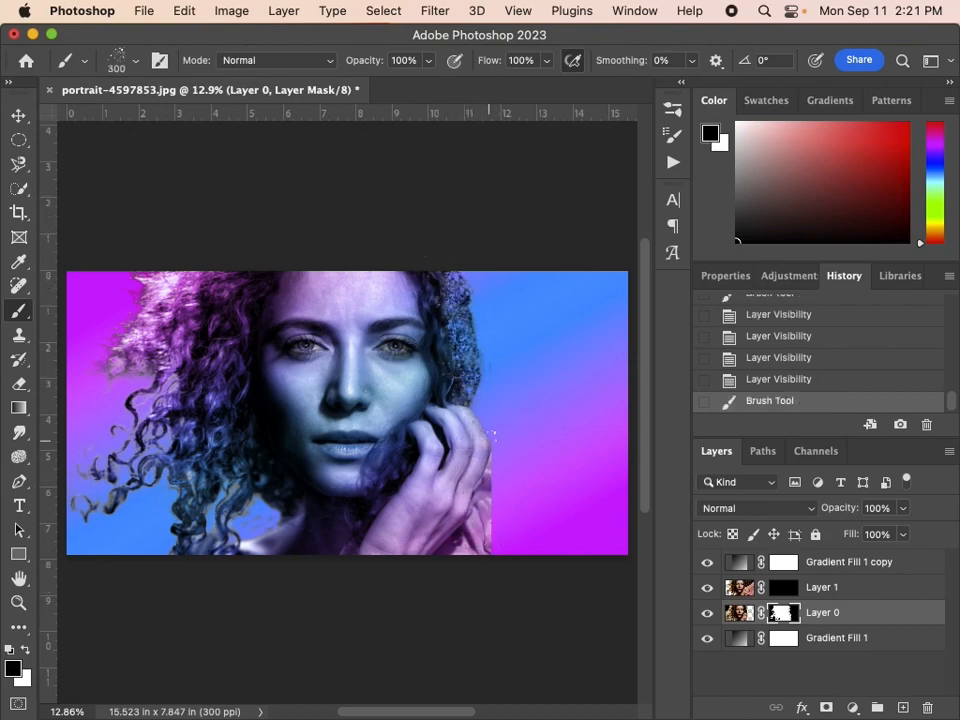
{"action": "left_click_drag", "start_coordinate": [468, 322], "coordinate": [477, 598]}
{"action": "mouse_move", "coordinate": [468, 360]}
{"action": "left_mouse_down"}
{"action": "mouse_move", "coordinate": [479, 583]}
{"action": "mouse_move", "coordinate": [492, 440]}
{"action": "mouse_move", "coordinate": [474, 538]}
{"action": "mouse_move", "coordinate": [440, 182]}
{"action": "mouse_move", "coordinate": [488, 218]}
{"action": "left_mouse_up"}
Enlarge the spatter brush to 1100 px and paint larger black splatters on Layer 0's mask over the right-hand hair, cheek and hand.
{"action": "key", "text": "bracketright"}
{"action": "key", "text": "bracketright"}
{"action": "key", "text": "bracketright"}
{"action": "key", "text": "bracketright"}
{"action": "key", "text": "bracketright"}
{"action": "left_click_drag", "start_coordinate": [478, 262], "coordinate": [519, 495]}
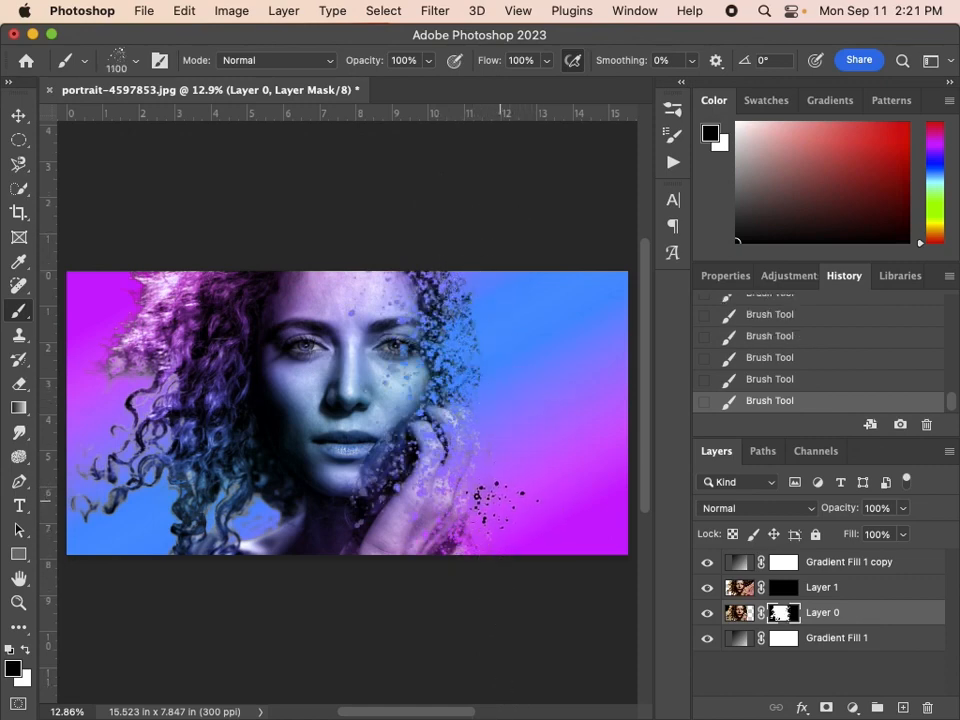
Paint white splatters on Layer 1's mask with the spatter brush at 1600 px over the image's right side.
{"action": "left_click", "coordinate": [787, 589]}
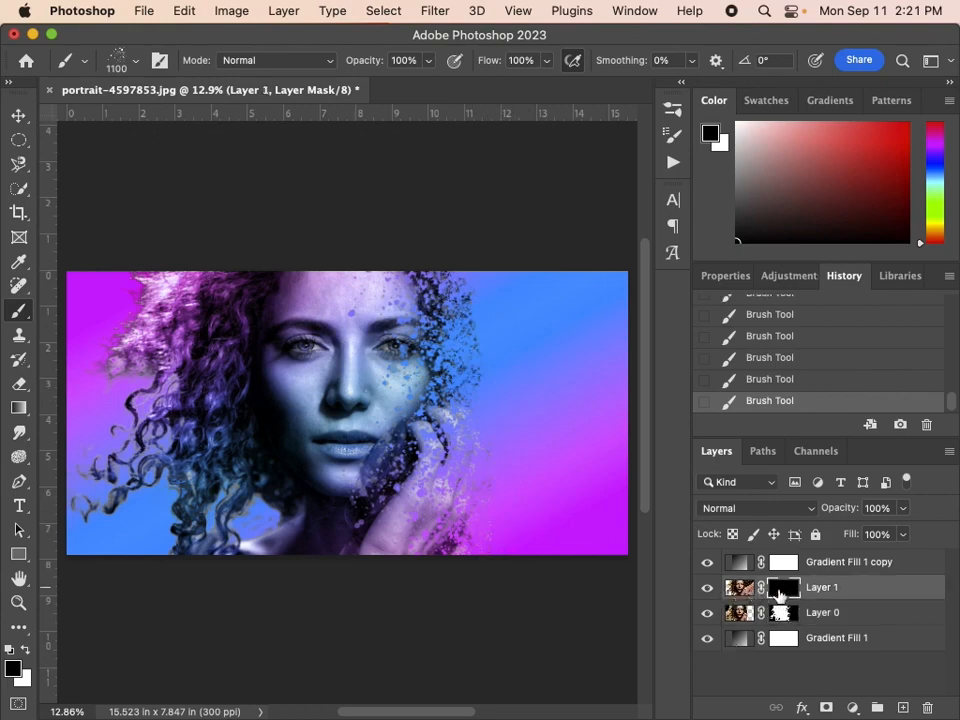
{"action": "left_click", "coordinate": [25, 649]}
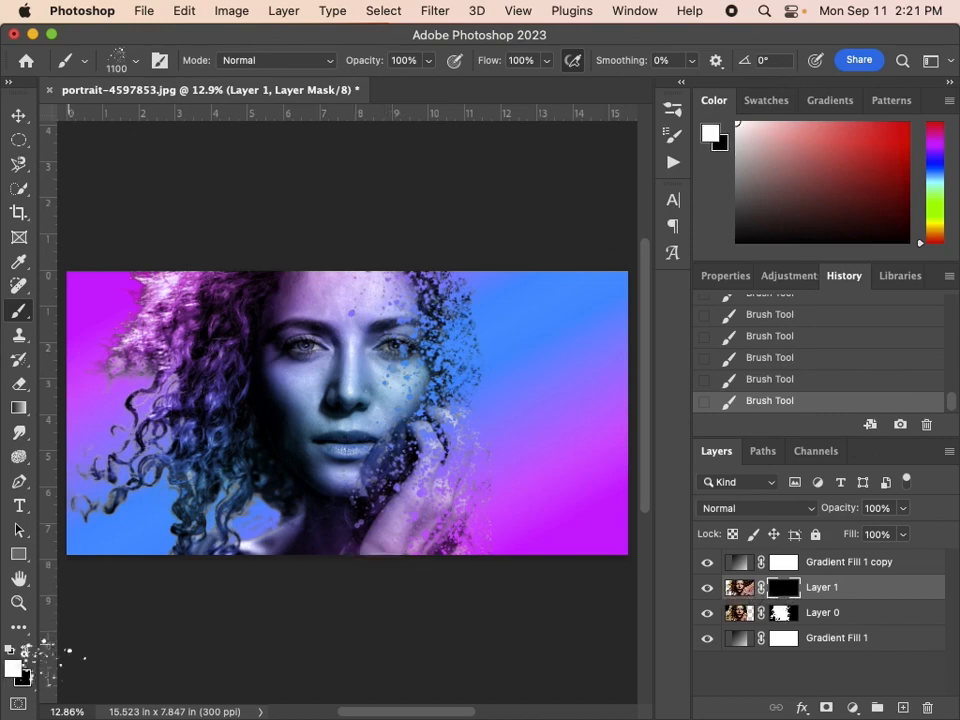
{"action": "left_click_drag", "start_coordinate": [434, 405], "coordinate": [502, 395]}
{"action": "key", "text": "bracketright"}
{"action": "key", "text": "bracketright"}
{"action": "key", "text": "bracketright"}
{"action": "key", "text": "bracketright"}
{"action": "key", "text": "bracketright"}
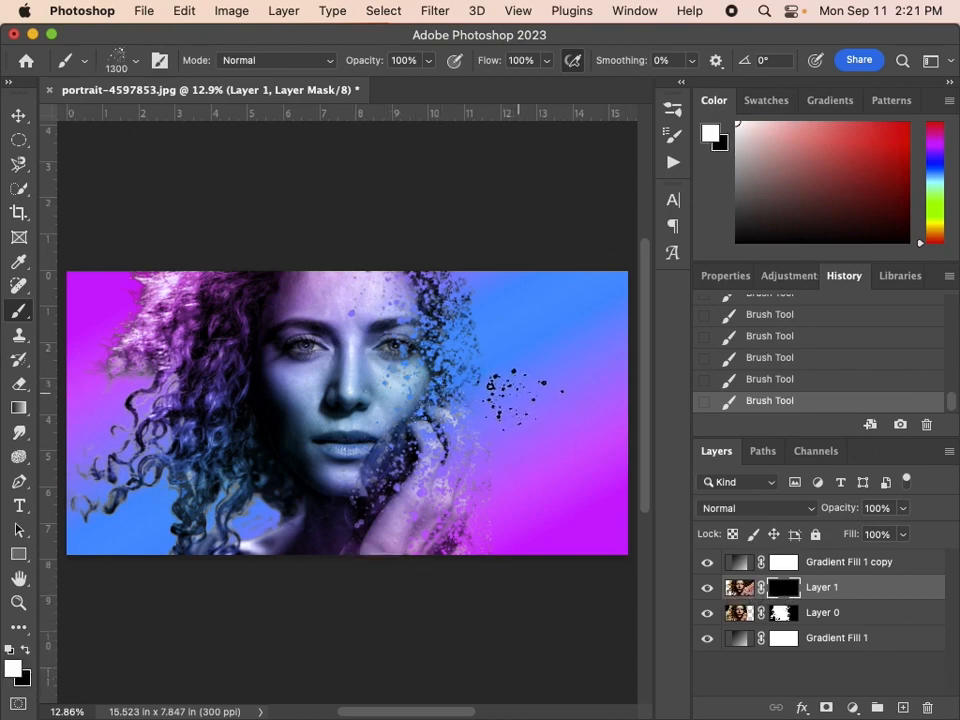
{"action": "left_click_drag", "start_coordinate": [561, 339], "coordinate": [555, 552]}
Reduce the spatter brush to 700 px and add finer white splatters on Layer 1's mask beside the hair and hand.
{"action": "key", "text": "bracketleft"}
{"action": "key", "text": "bracketleft"}
{"action": "key", "text": "bracketleft"}
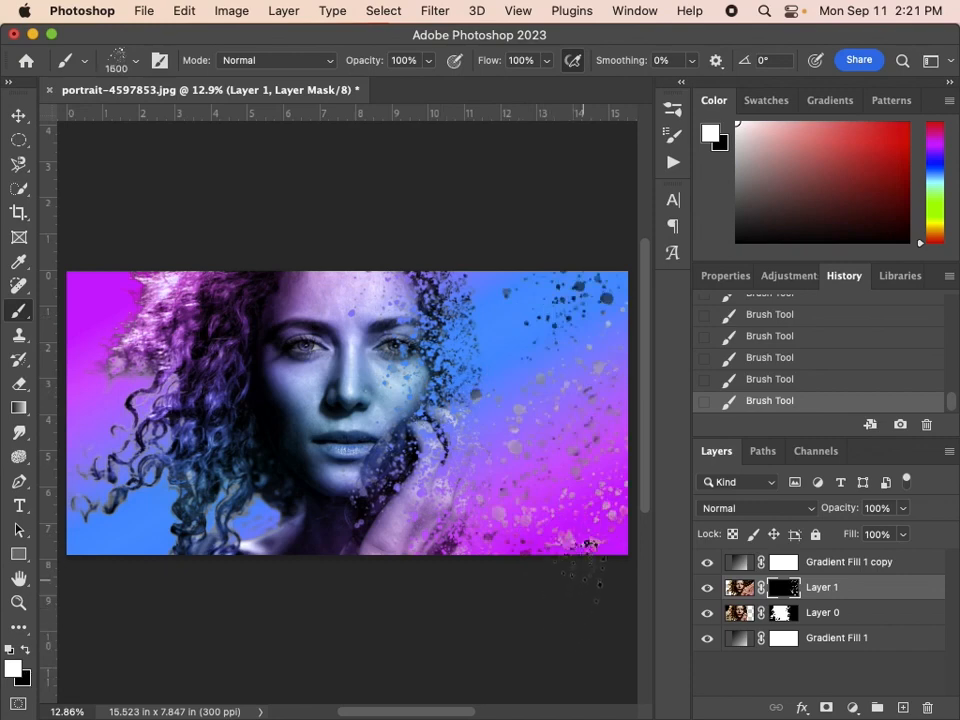
{"action": "key", "text": "bracketleft"}
{"action": "key", "text": "bracketleft"}
{"action": "key", "text": "bracketleft"}
{"action": "key", "text": "bracketleft"}
{"action": "key", "text": "bracketleft"}
{"action": "key", "text": "bracketleft"}
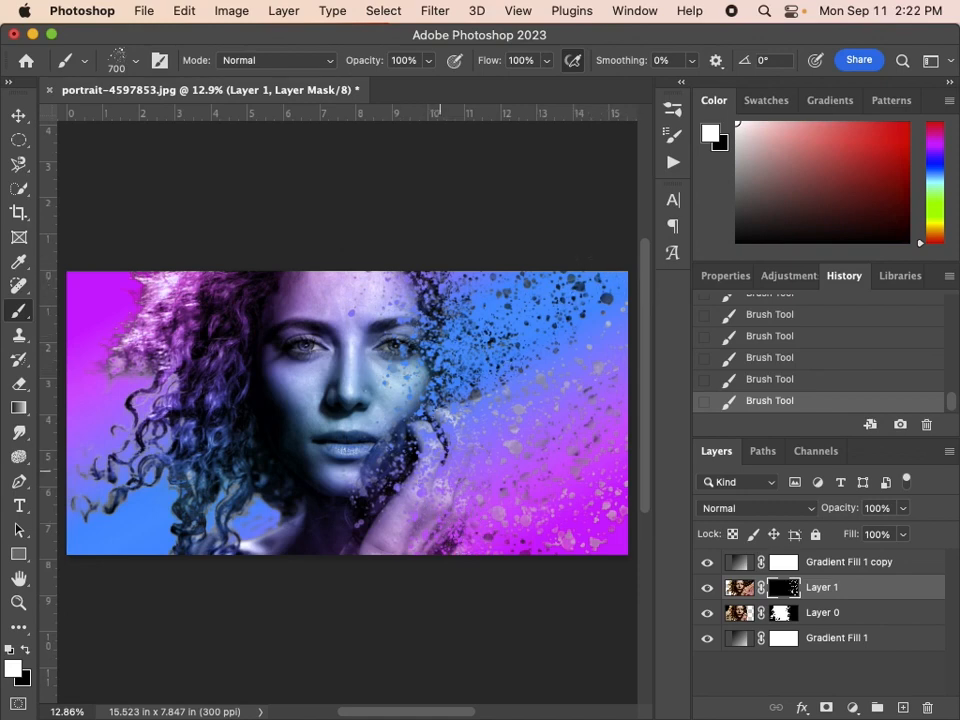
Add a new layer above Gradient Fill 1 copy and choose the Soft Round brush for working on the left-hand eye.
{"action": "left_click", "coordinate": [865, 560]}
{"action": "left_click", "coordinate": [905, 708]}
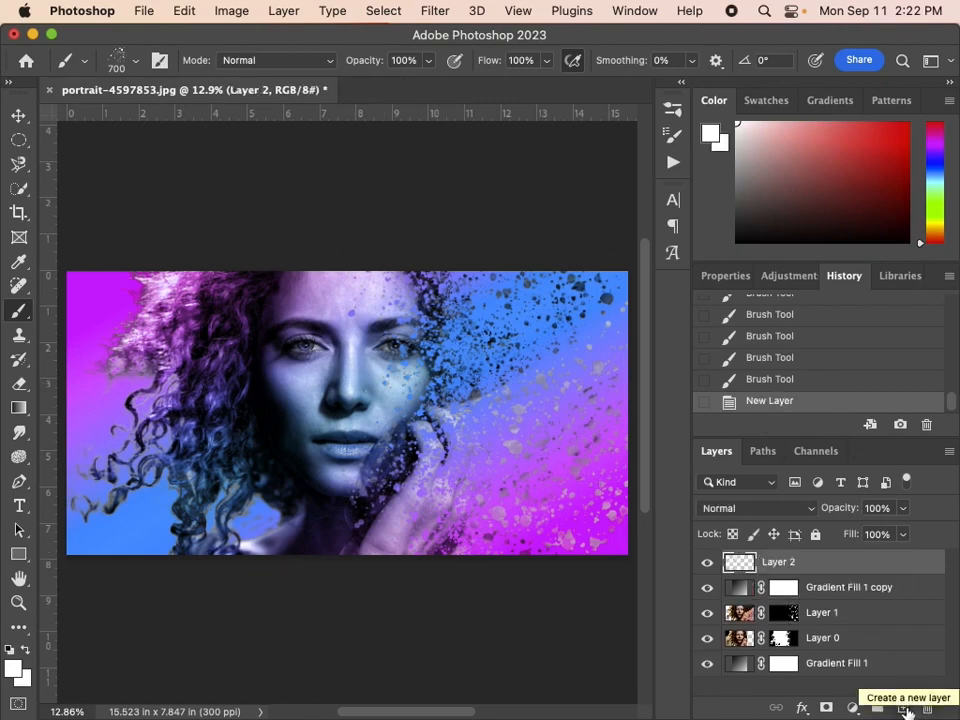
{"action": "key", "text": "z"}
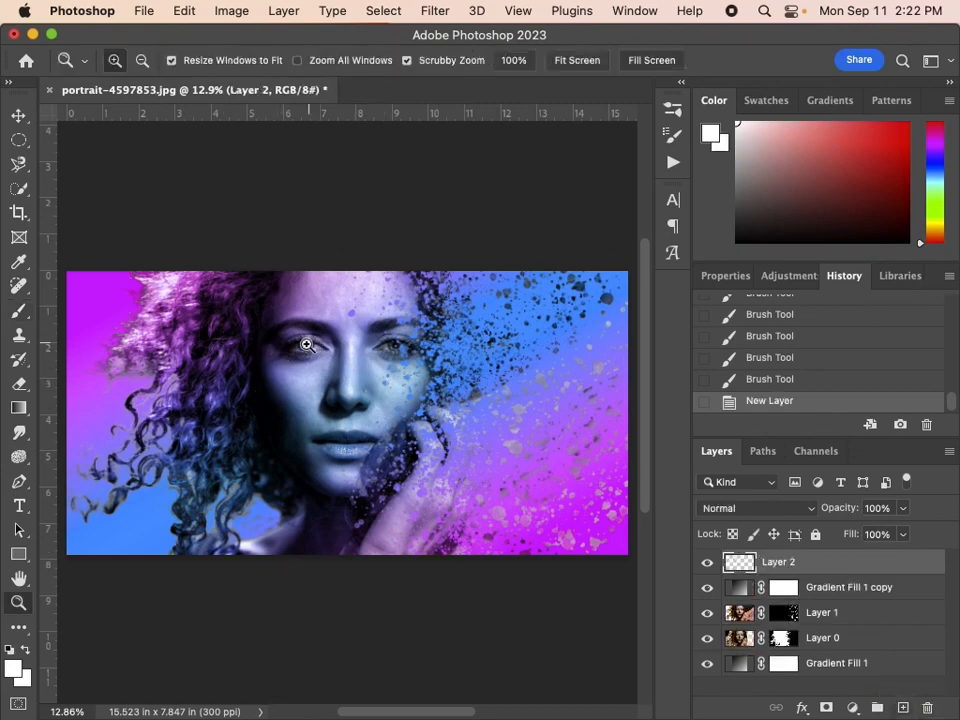
{"action": "left_click_drag", "start_coordinate": [289, 336], "coordinate": [476, 420]}
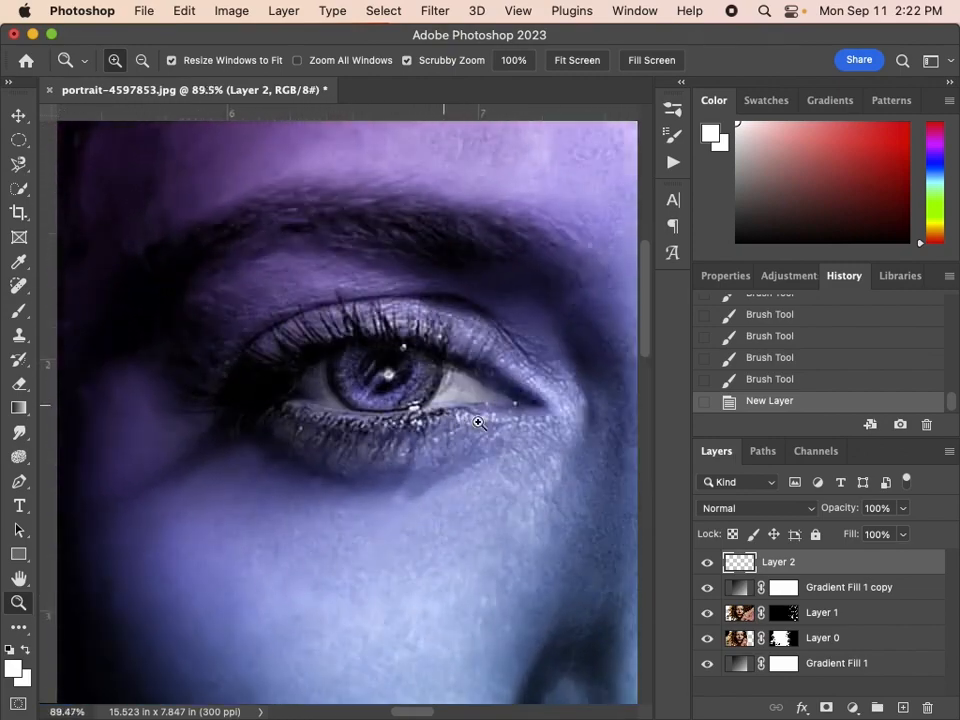
{"action": "scroll", "coordinate": [473, 468], "scroll_direction": "up", "scroll_amount": 1}
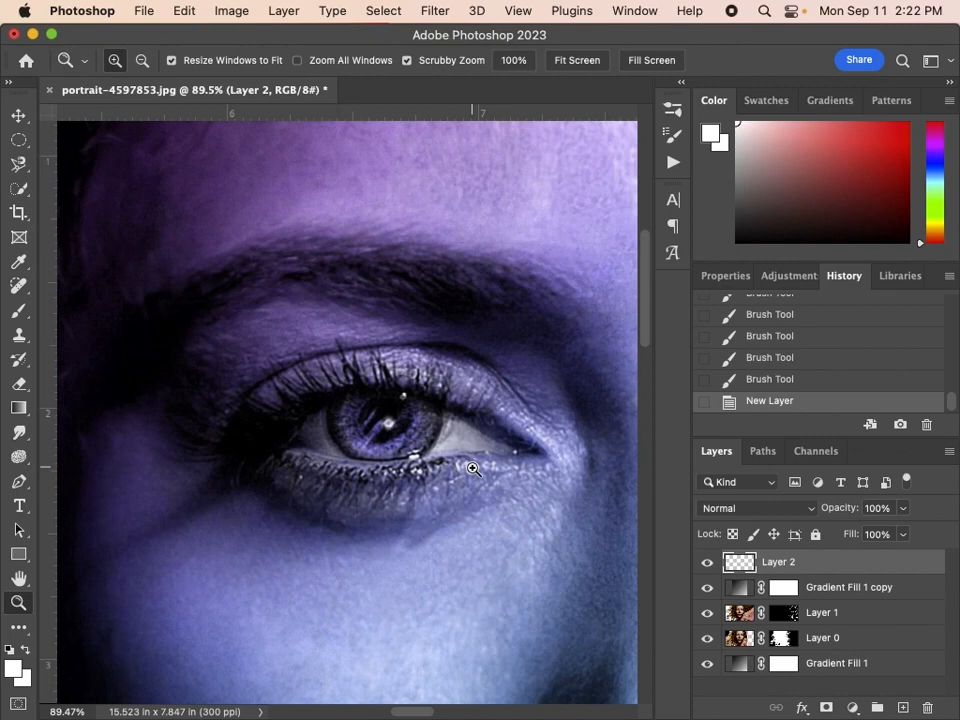
{"action": "key", "text": "b"}
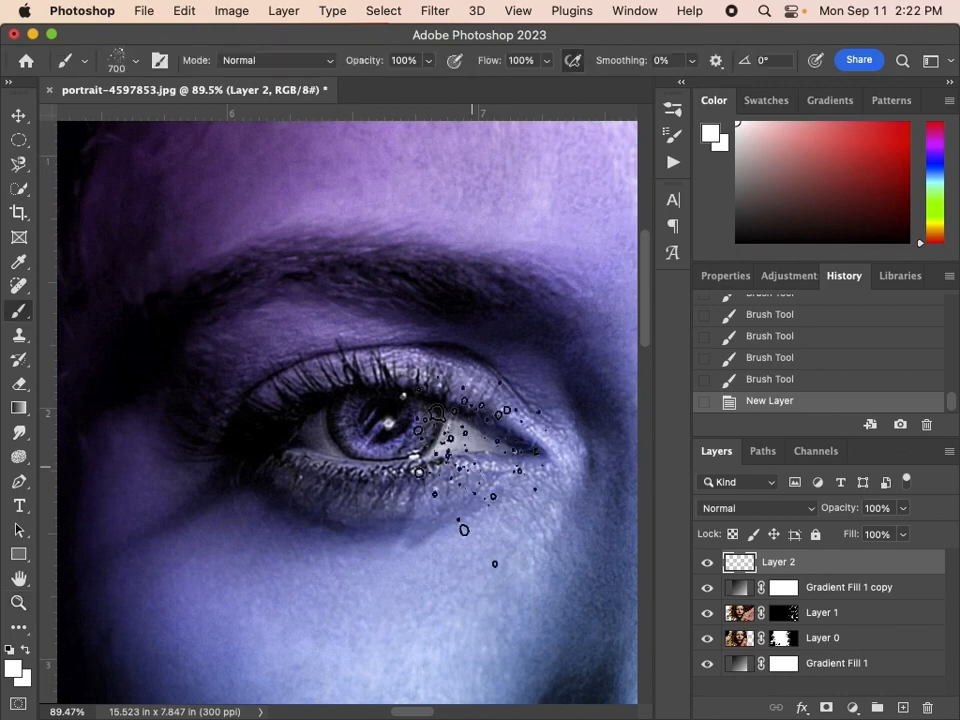
{"action": "left_click", "coordinate": [135, 62]}
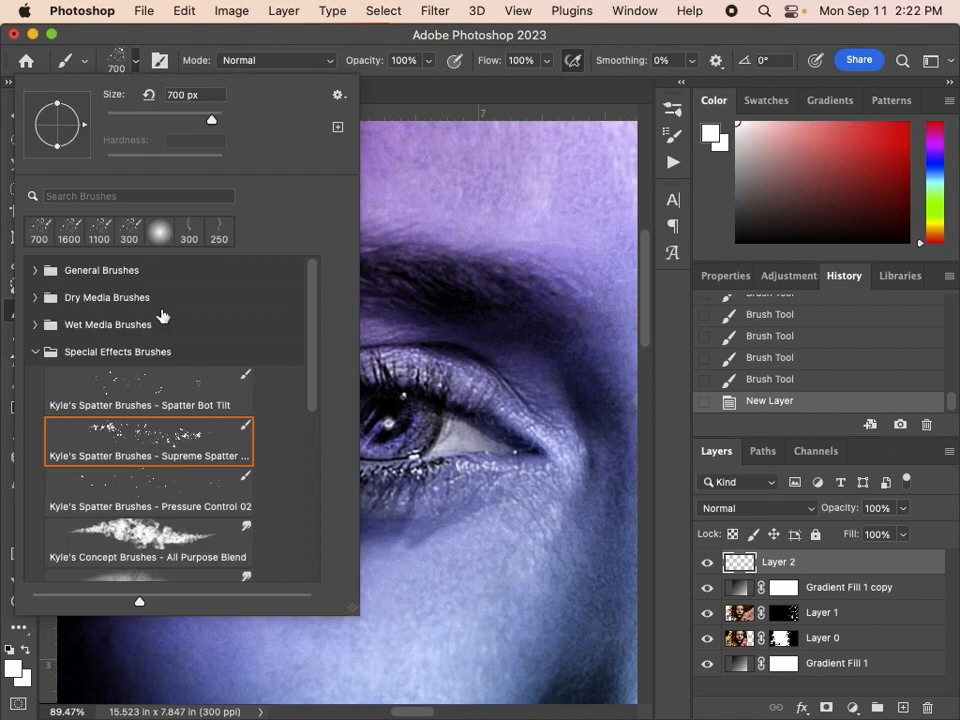
{"action": "left_click", "coordinate": [36, 352]}
{"action": "left_click", "coordinate": [34, 271]}
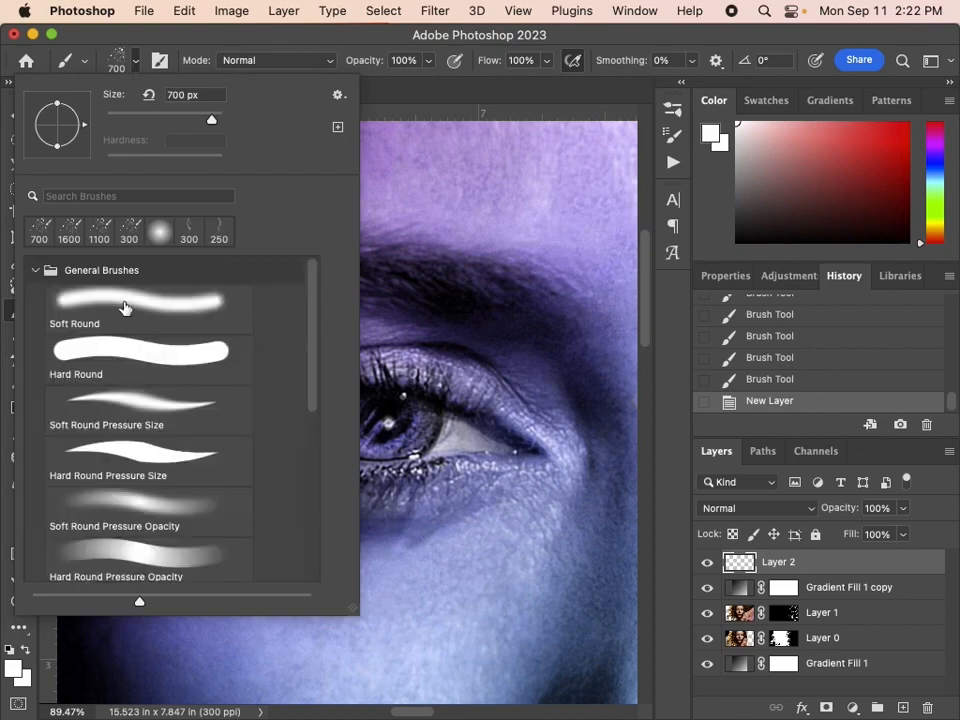
{"action": "left_click", "coordinate": [122, 302]}
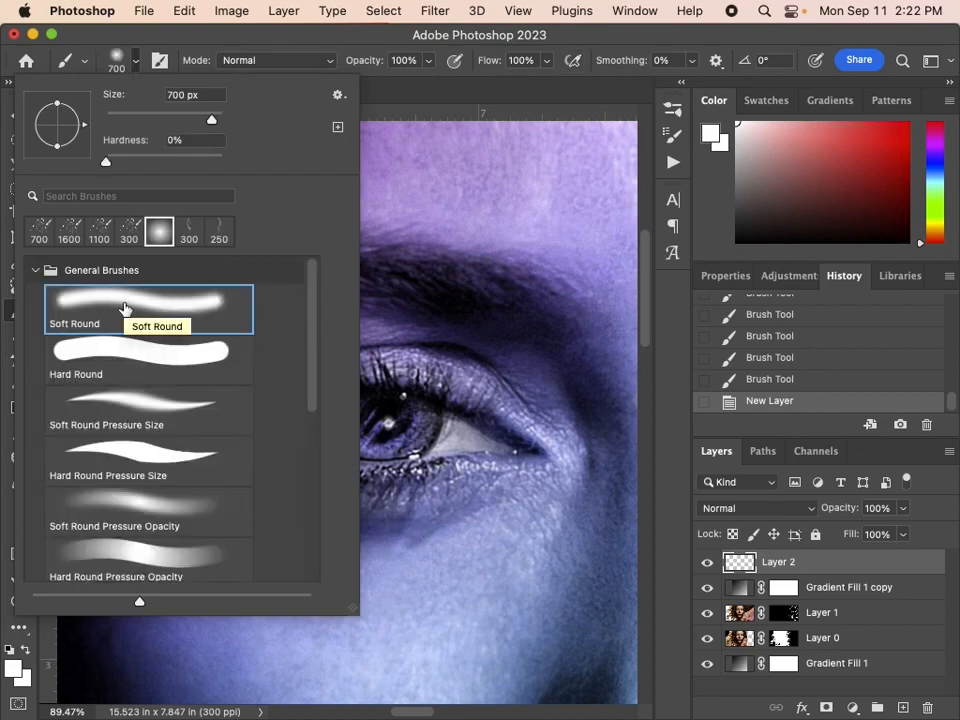
{"action": "scroll", "coordinate": [123, 308], "scroll_direction": "down", "scroll_amount": 3}
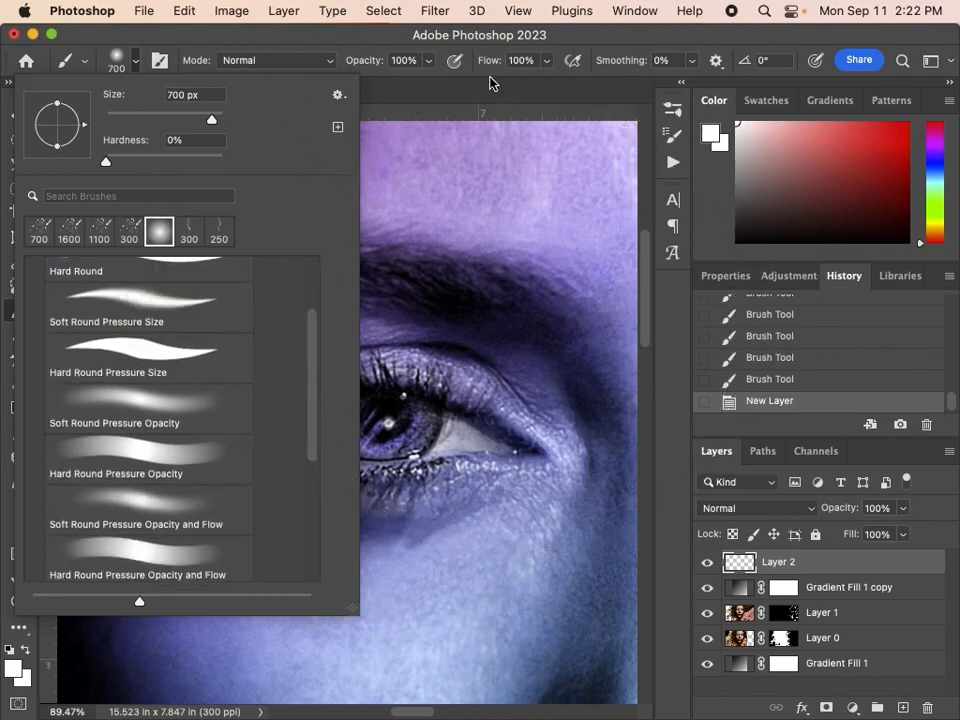
Reduce the Soft Round brush to 175 px and flatten its tip into an ellipse angled at -7° to match the iris.
{"action": "key", "text": "Return"}
{"action": "key", "text": "bracketleft"}
{"action": "key", "text": "bracketleft"}
{"action": "key", "text": "bracketleft"}
{"action": "key", "text": "bracketleft"}
{"action": "key", "text": "bracketleft"}
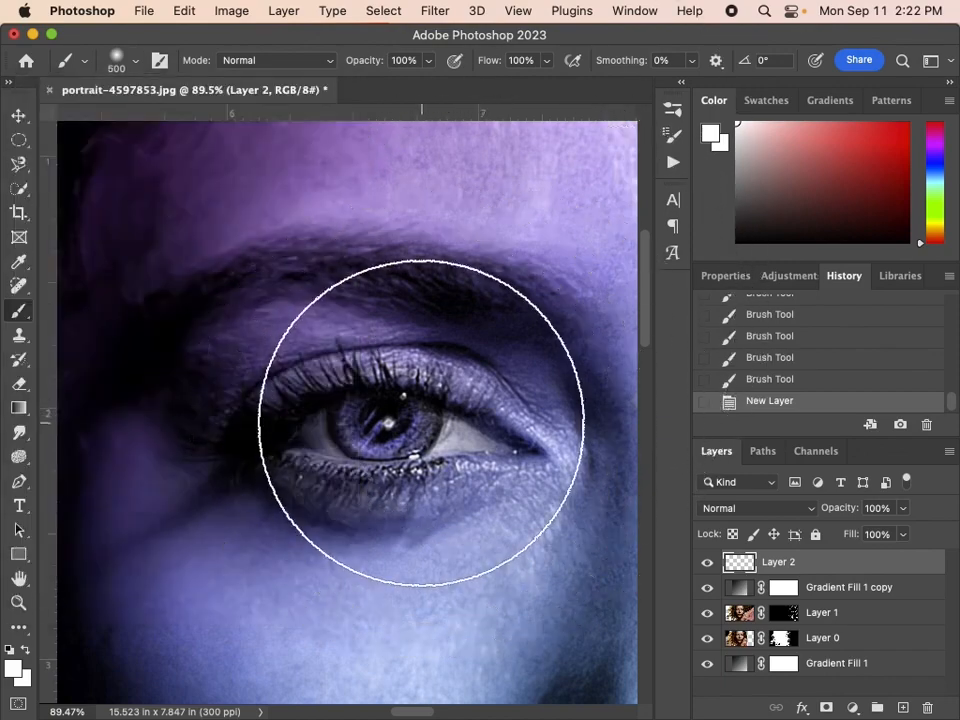
{"action": "key", "text": "bracketleft"}
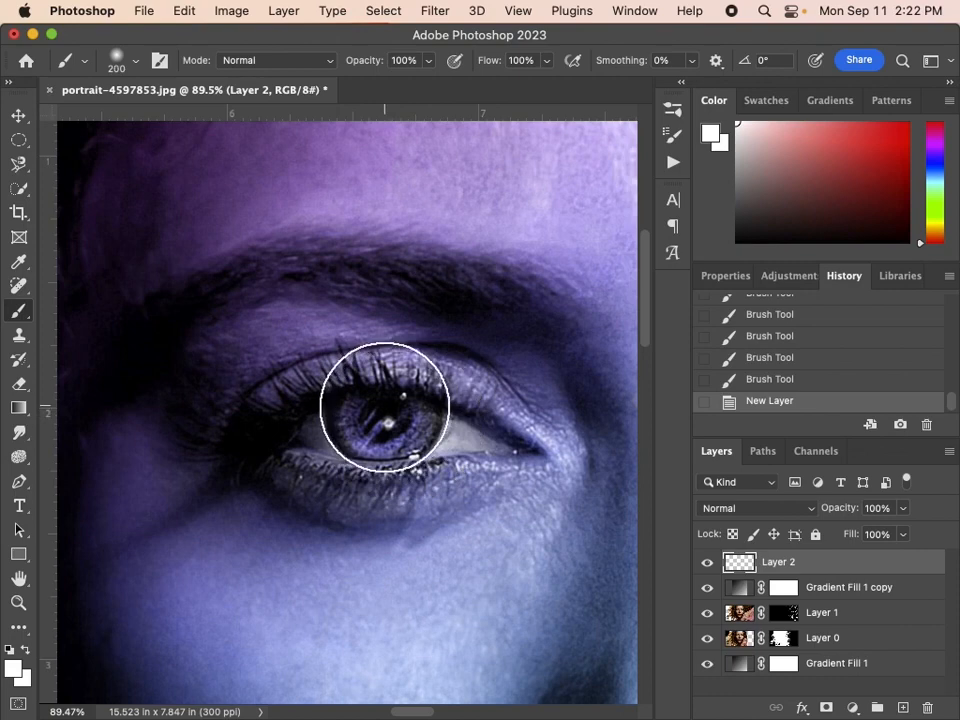
{"action": "left_click", "coordinate": [133, 66]}
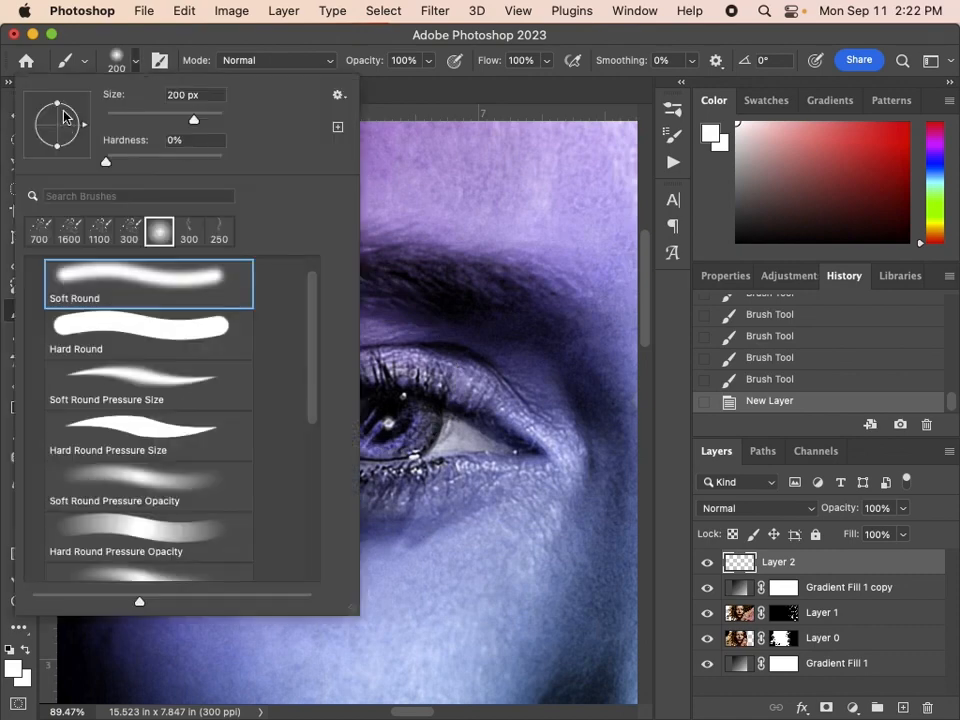
{"action": "mouse_move", "coordinate": [57, 104]}
{"action": "left_mouse_down"}
{"action": "mouse_move", "coordinate": [58, 116]}
{"action": "mouse_move", "coordinate": [58, 98]}
{"action": "mouse_move", "coordinate": [87, 131]}
{"action": "mouse_move", "coordinate": [92, 155]}
{"action": "mouse_move", "coordinate": [88, 128]}
{"action": "left_mouse_up"}
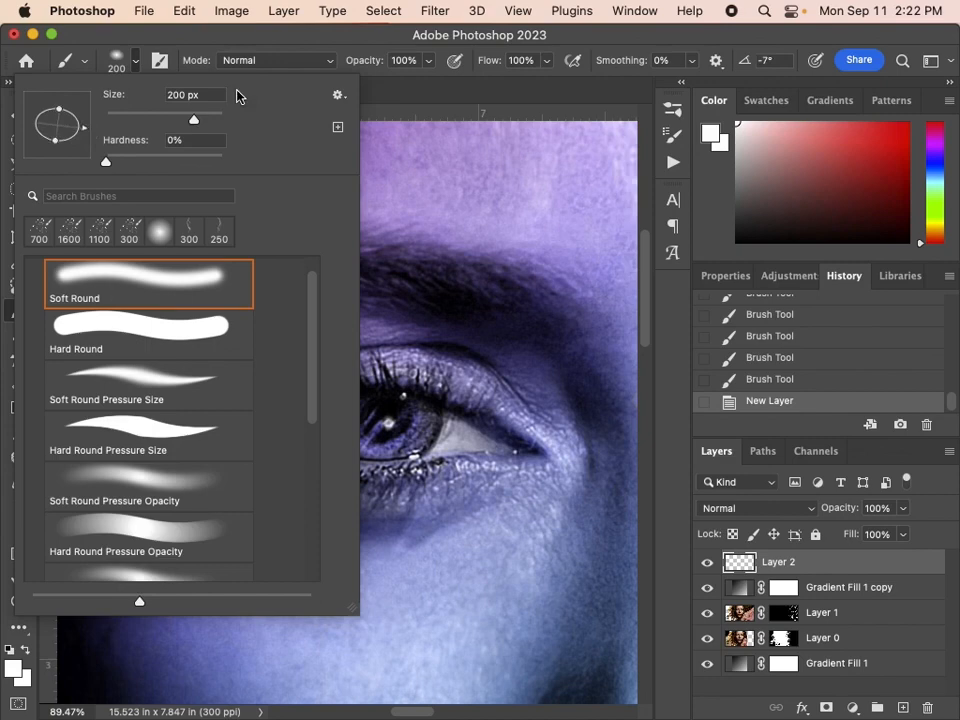
{"action": "left_click", "coordinate": [265, 35]}
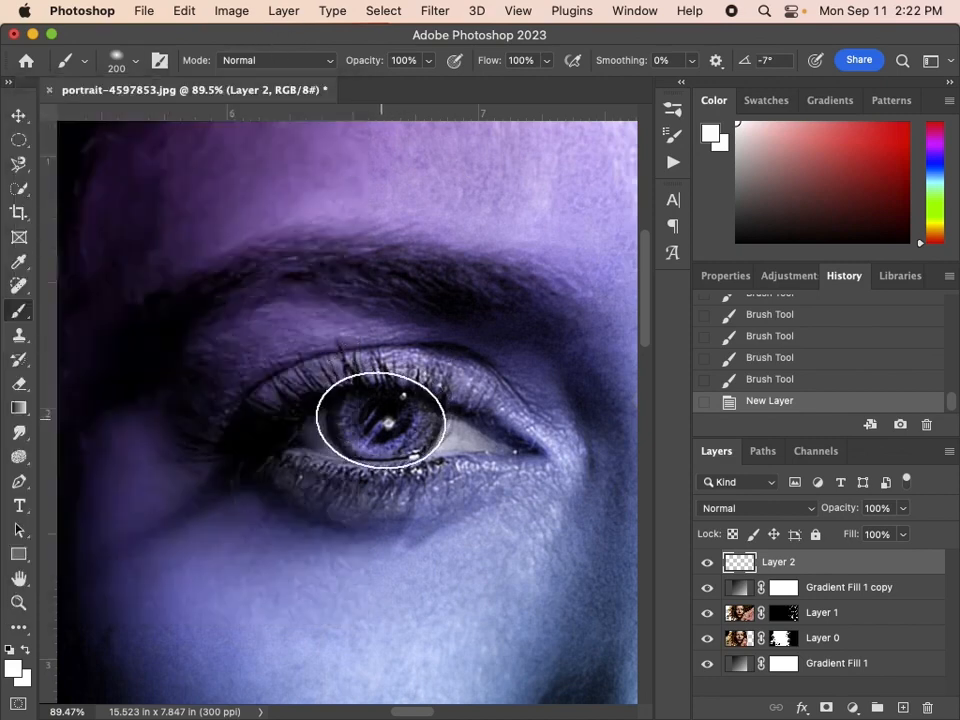
{"action": "key", "text": "bracketleft"}
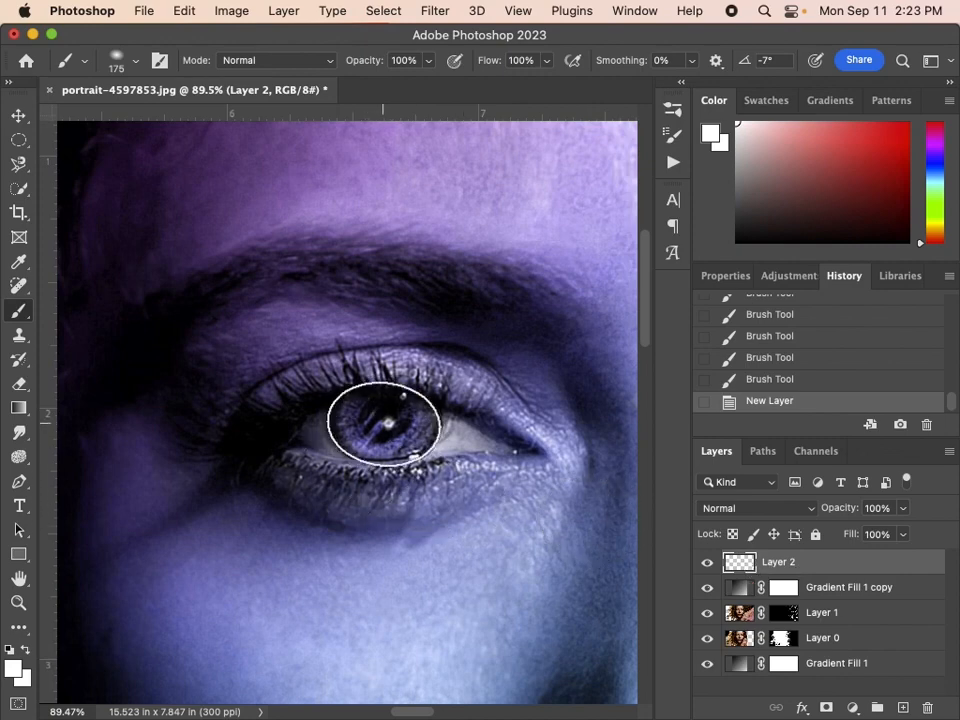
Replace a white test dab on the left-hand iris with two dabs of bright purple on Layer 2.
{"action": "left_click", "coordinate": [384, 424]}
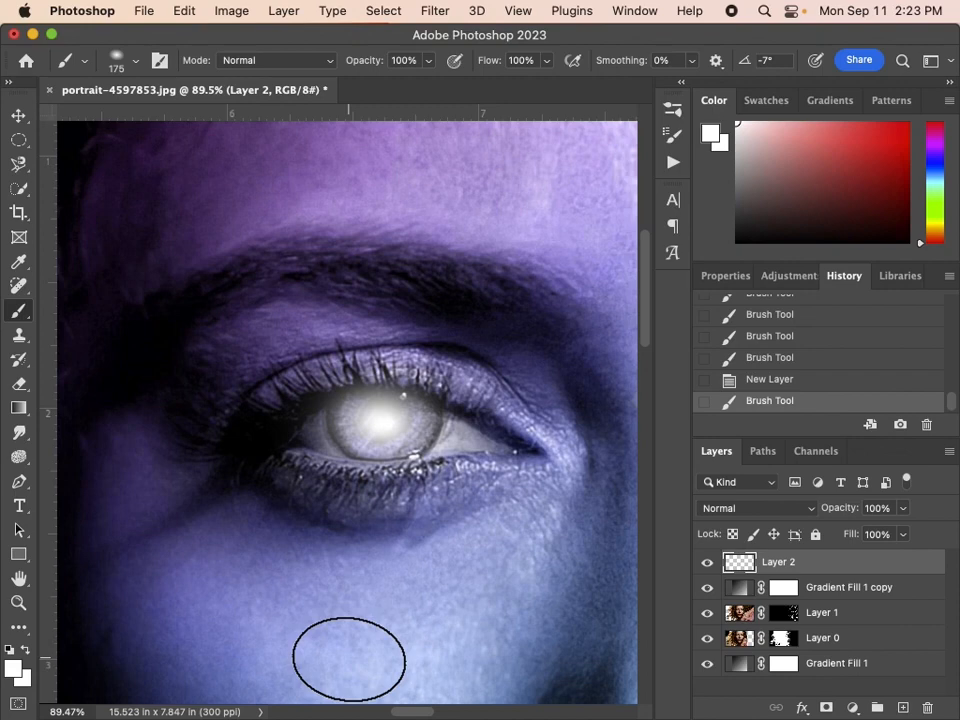
{"action": "key", "text": "super+z"}
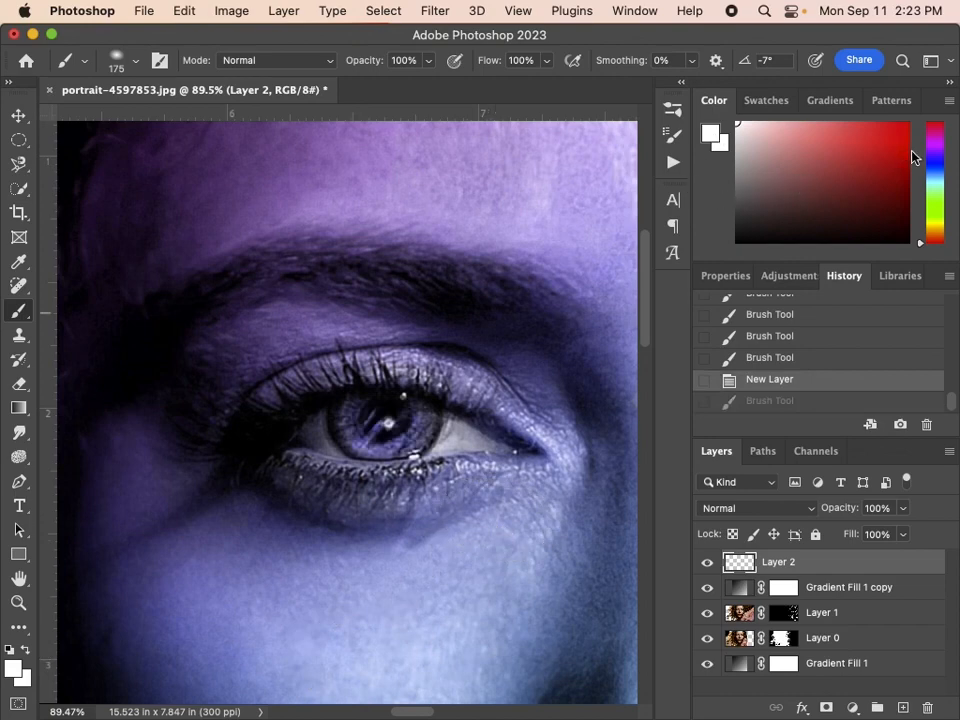
{"action": "mouse_move", "coordinate": [940, 172]}
{"action": "left_mouse_down"}
{"action": "mouse_move", "coordinate": [938, 138]}
{"action": "mouse_move", "coordinate": [916, 118]}
{"action": "left_mouse_up"}
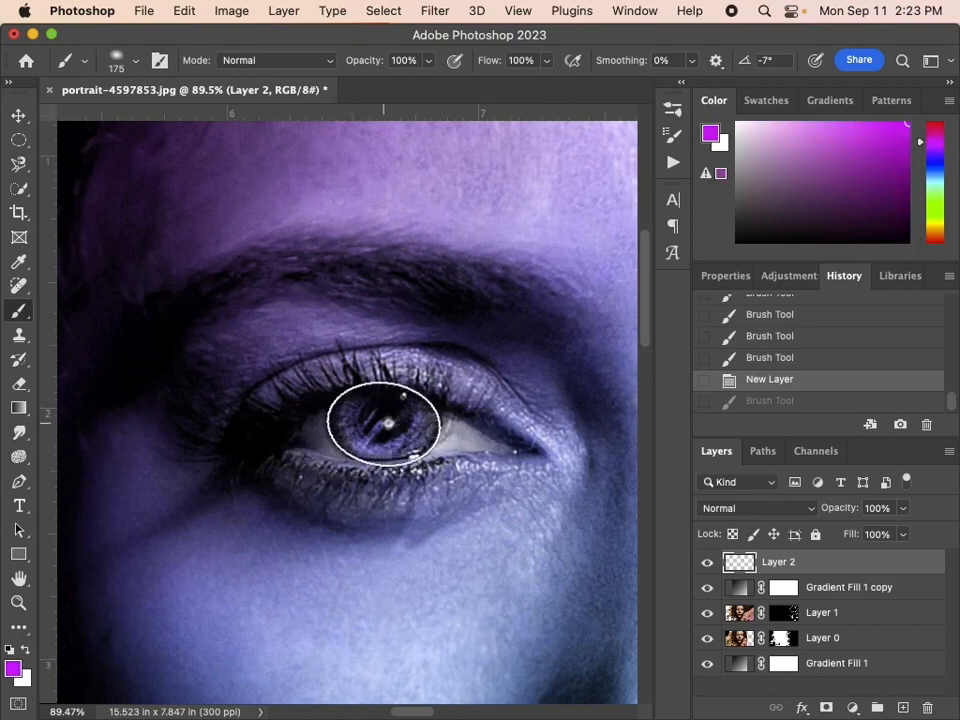
{"action": "left_click", "coordinate": [386, 424]}
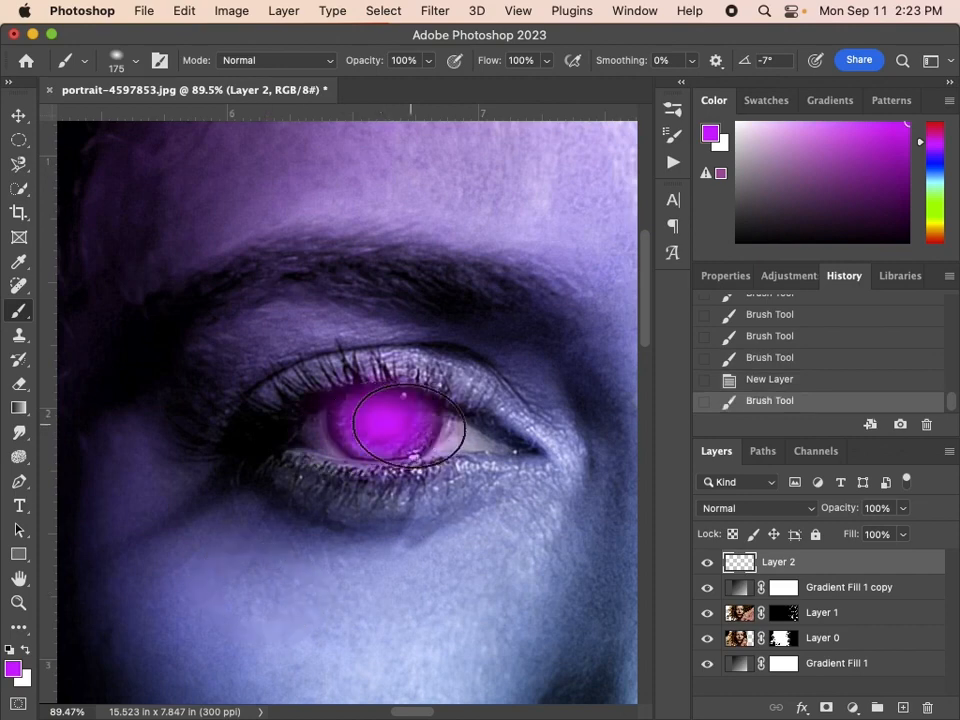
{"action": "left_click", "coordinate": [386, 424]}
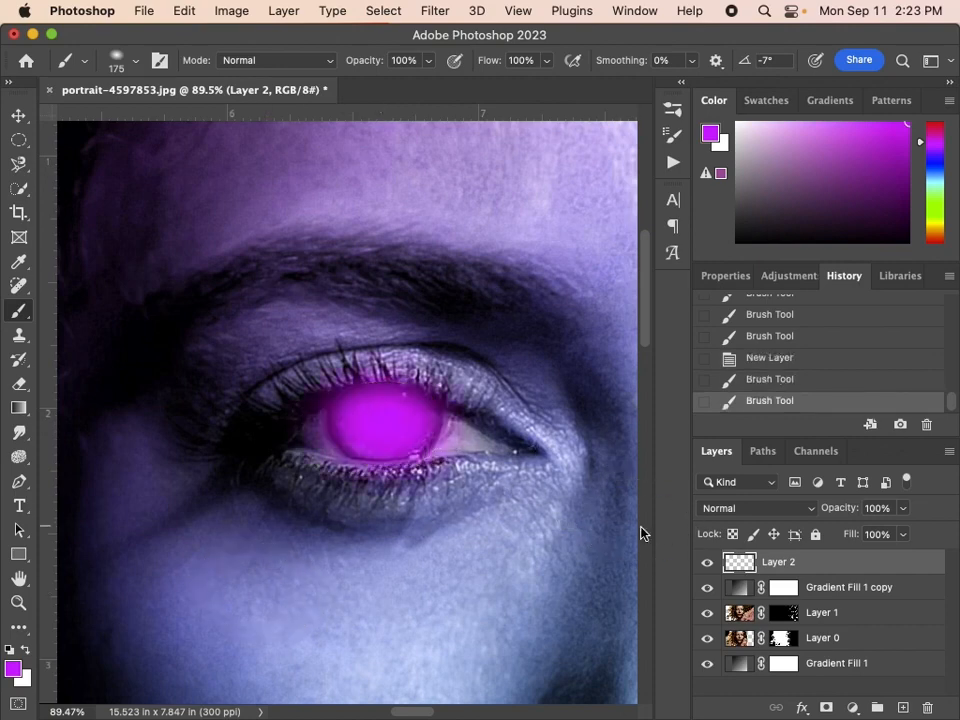
Switch the foreground colour to white and dab a single soft glow at the centre of the purple iris, undoing the extra dab.
{"action": "left_click_drag", "start_coordinate": [805, 205], "coordinate": [691, 95]}
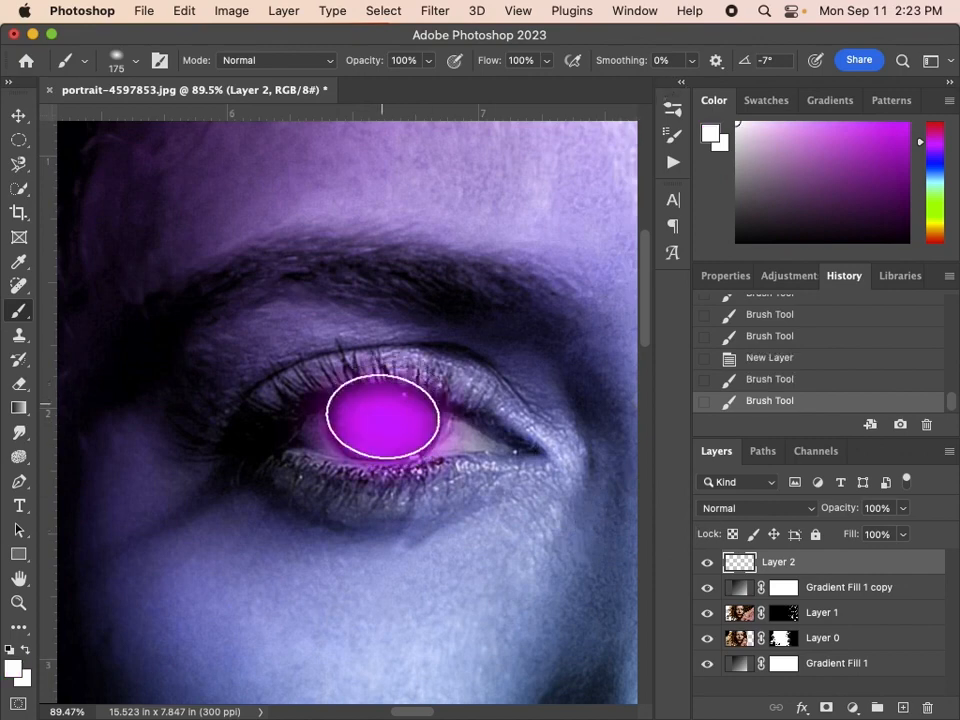
{"action": "left_click", "coordinate": [383, 422]}
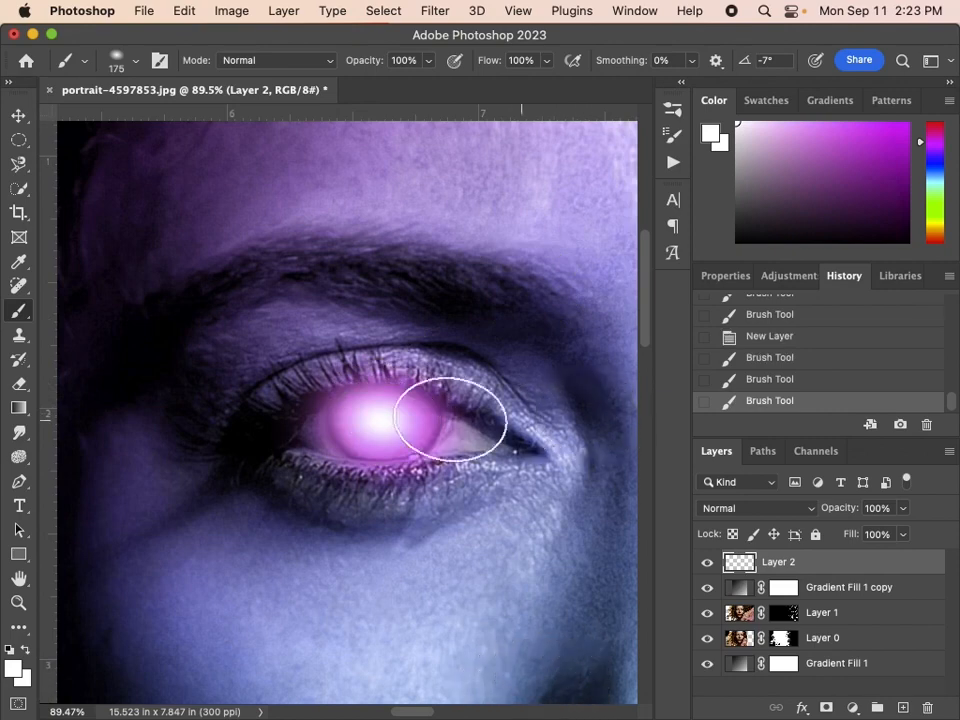
{"action": "left_click", "coordinate": [382, 420]}
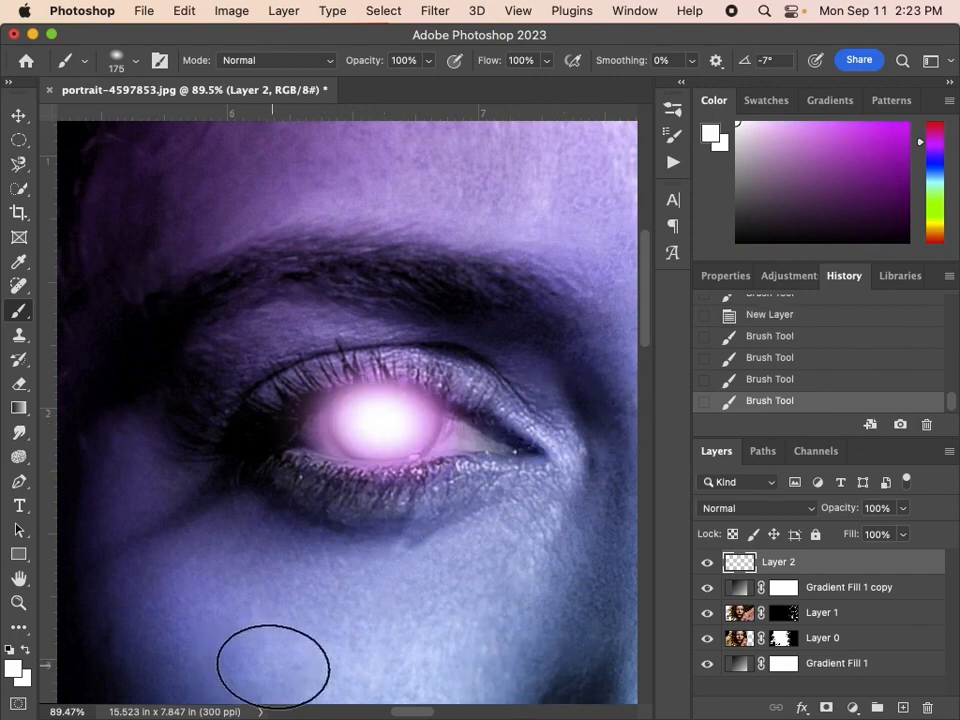
{"action": "key", "text": "super+z"}
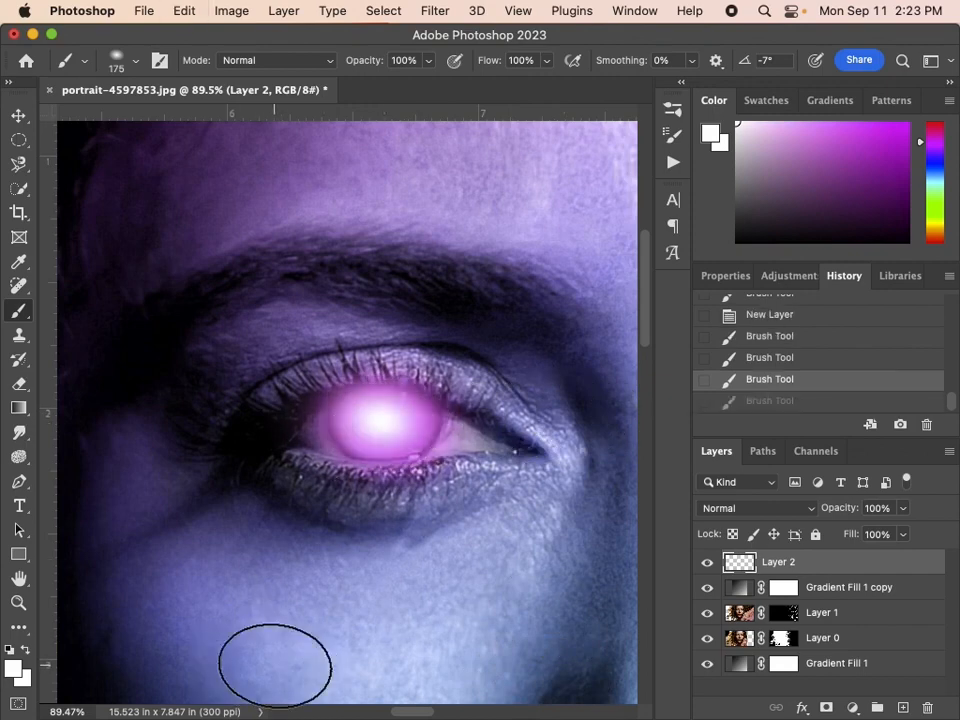
Set Layer 2's blending mode to Screen and add a new layer above it.
{"action": "left_click", "coordinate": [748, 509]}
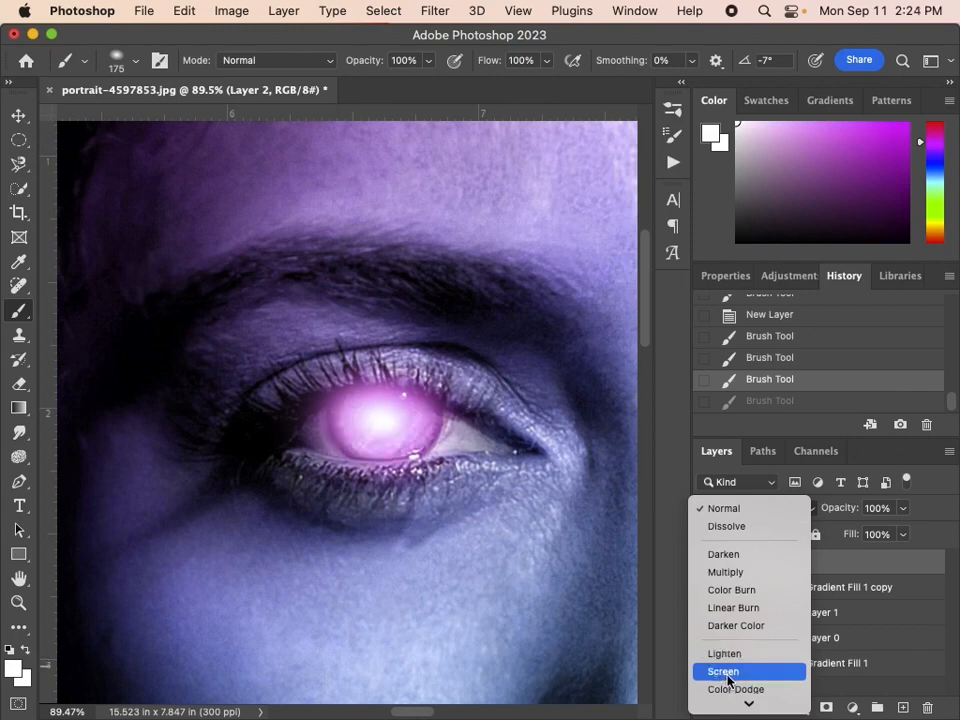
{"action": "left_click", "coordinate": [728, 676]}
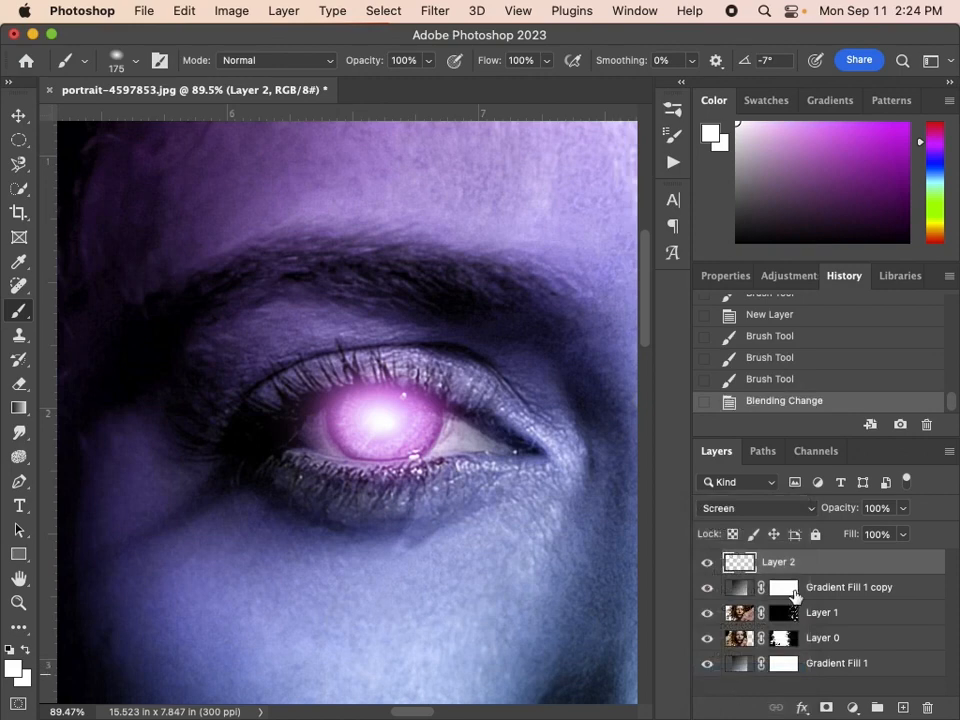
{"action": "left_click", "coordinate": [902, 707]}
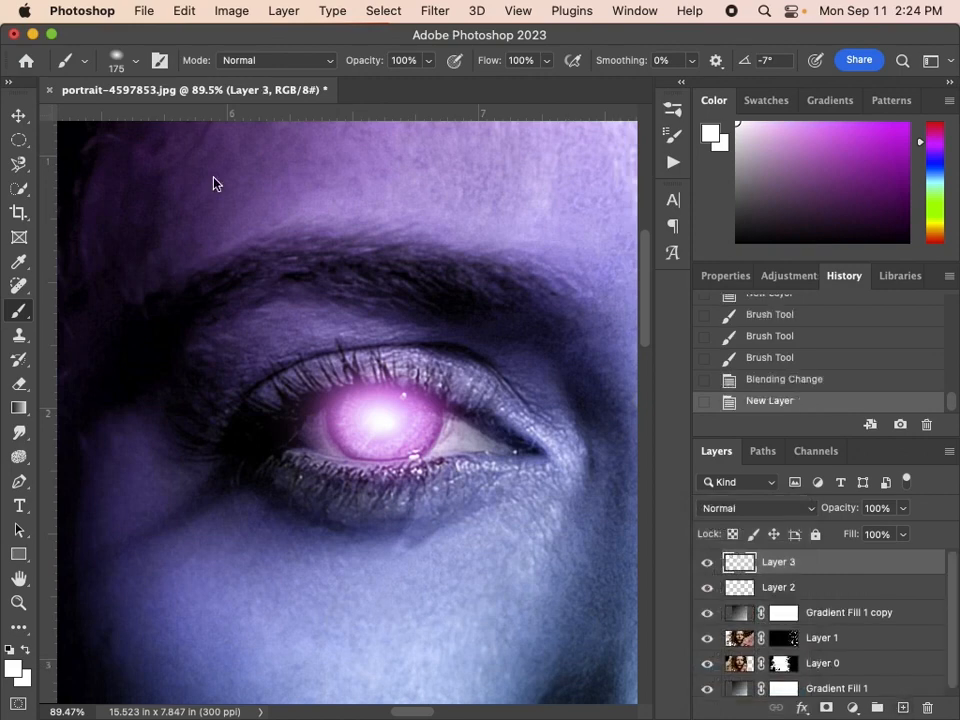
Choose the Lightning Pack 4 - 1 brush from Free Lightning Photoshop Brushes 4, with its angle at -18° and size at 220 px.
{"action": "left_click", "coordinate": [134, 62]}
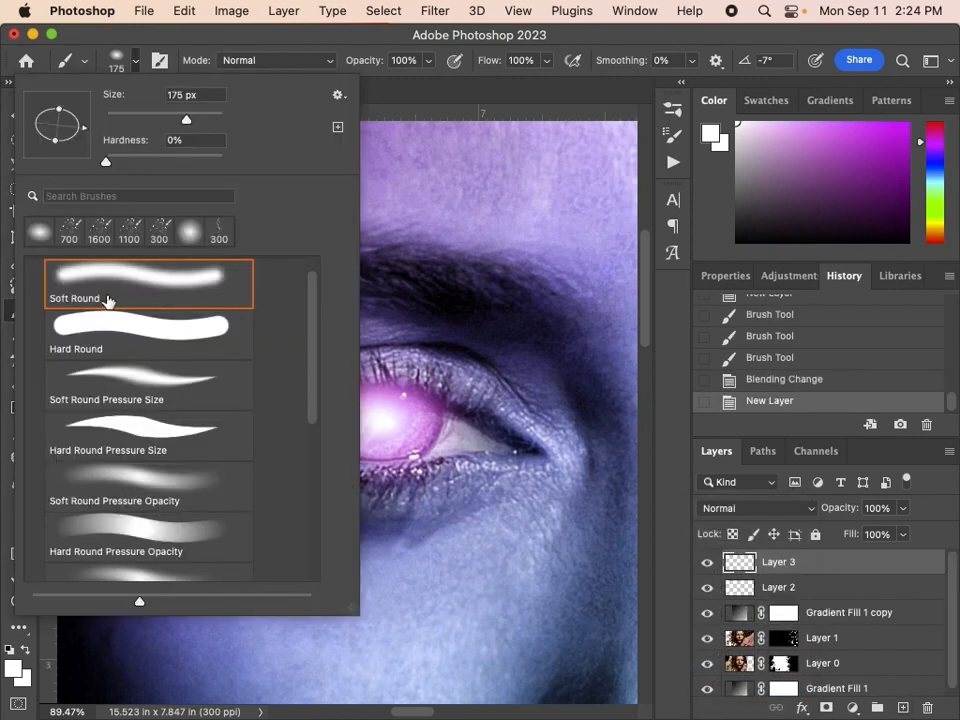
{"action": "scroll", "coordinate": [60, 285], "scroll_direction": "up", "scroll_amount": 1}
{"action": "left_click", "coordinate": [38, 271]}
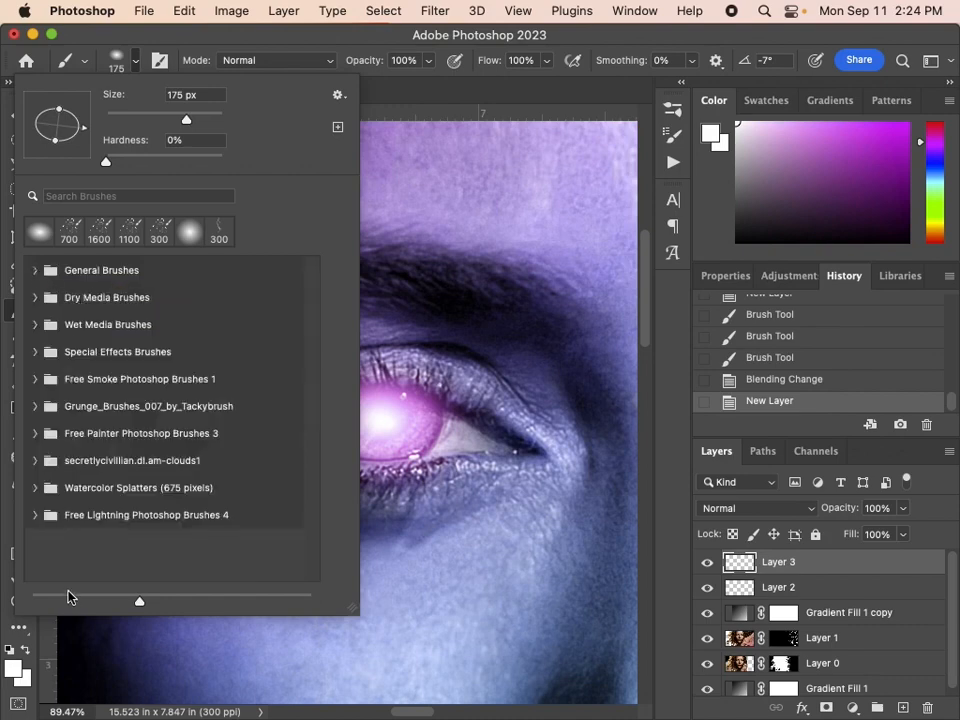
{"action": "left_click", "coordinate": [31, 519]}
{"action": "scroll", "coordinate": [146, 493], "scroll_direction": "down", "scroll_amount": 2}
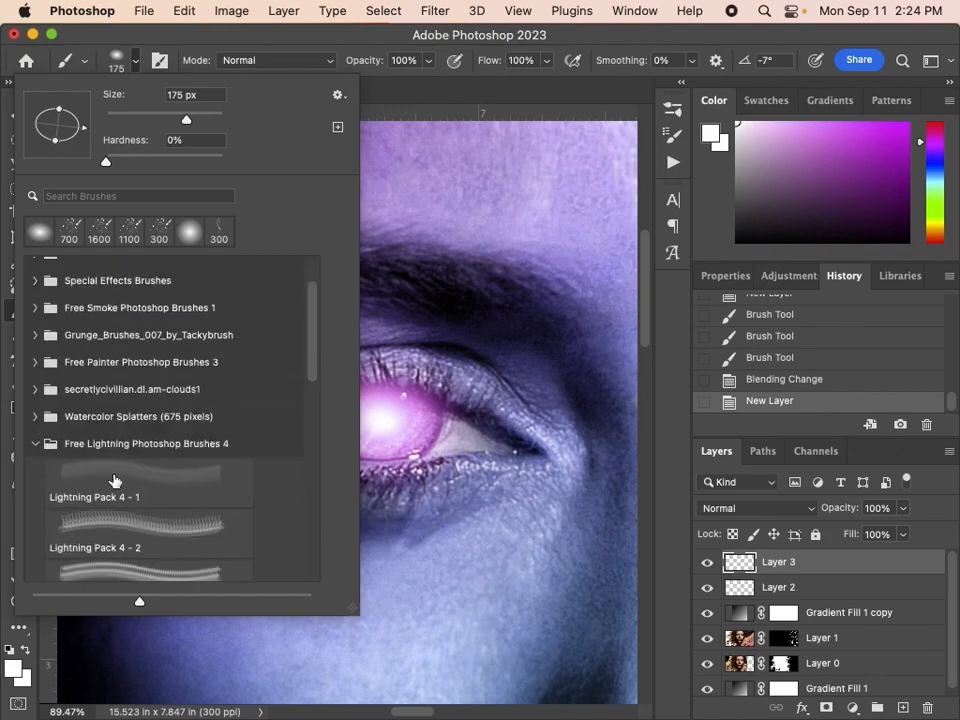
{"action": "left_click", "coordinate": [115, 481]}
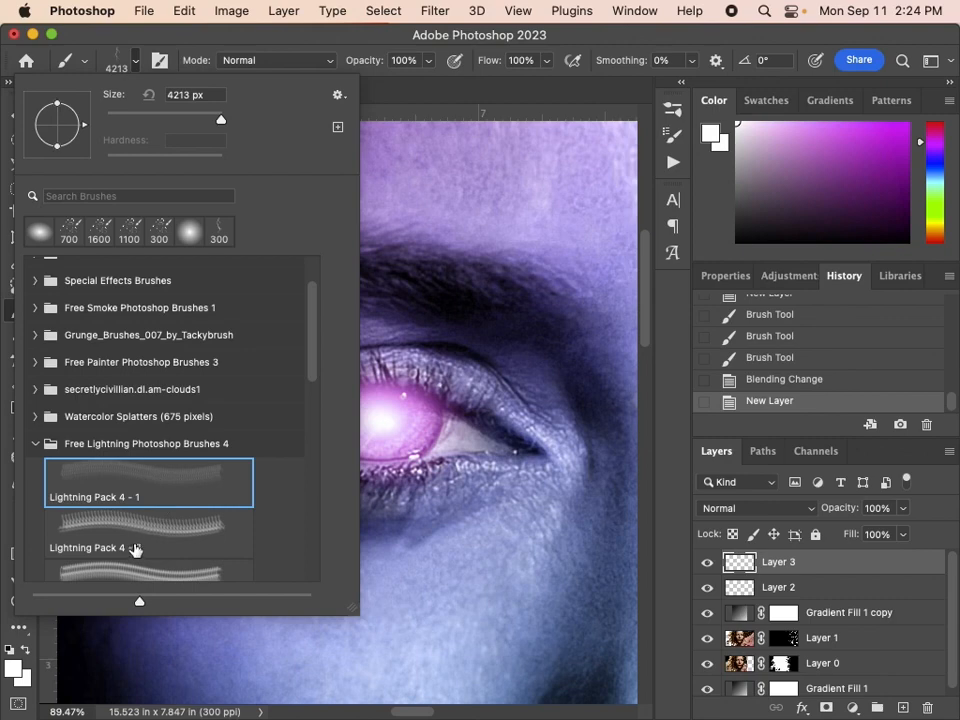
{"action": "left_click_drag", "start_coordinate": [85, 133], "coordinate": [82, 136]}
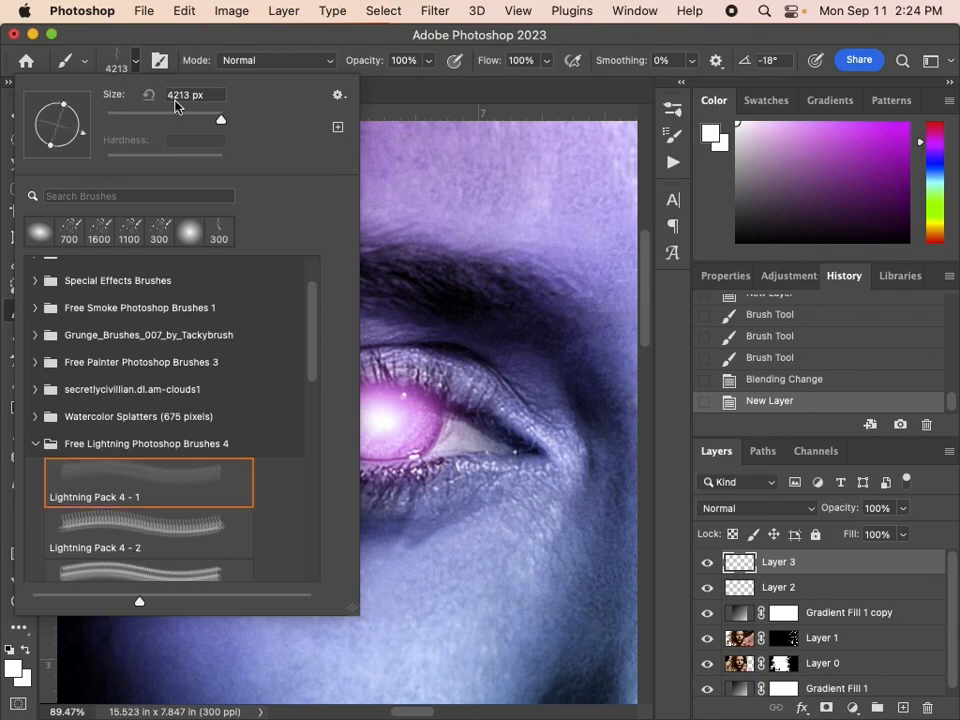
{"action": "left_click_drag", "start_coordinate": [165, 121], "coordinate": [195, 119]}
{"action": "left_click", "coordinate": [338, 38]}
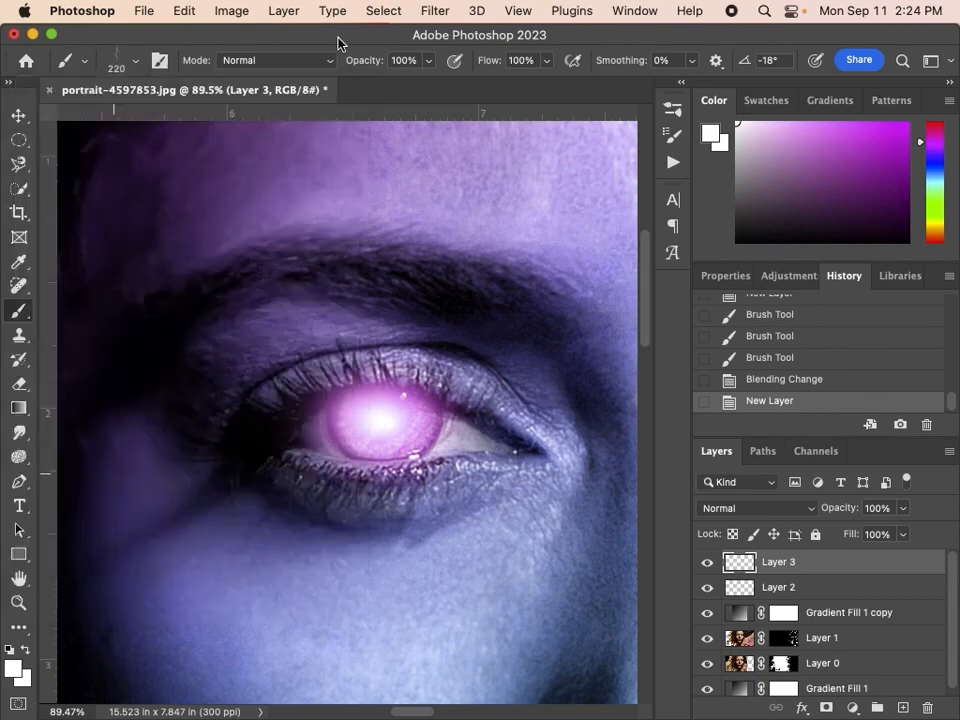
Rotate the lightning brush tip to an angle of 95° so the bolt extends sideways from the iris.
{"action": "left_click", "coordinate": [412, 251]}
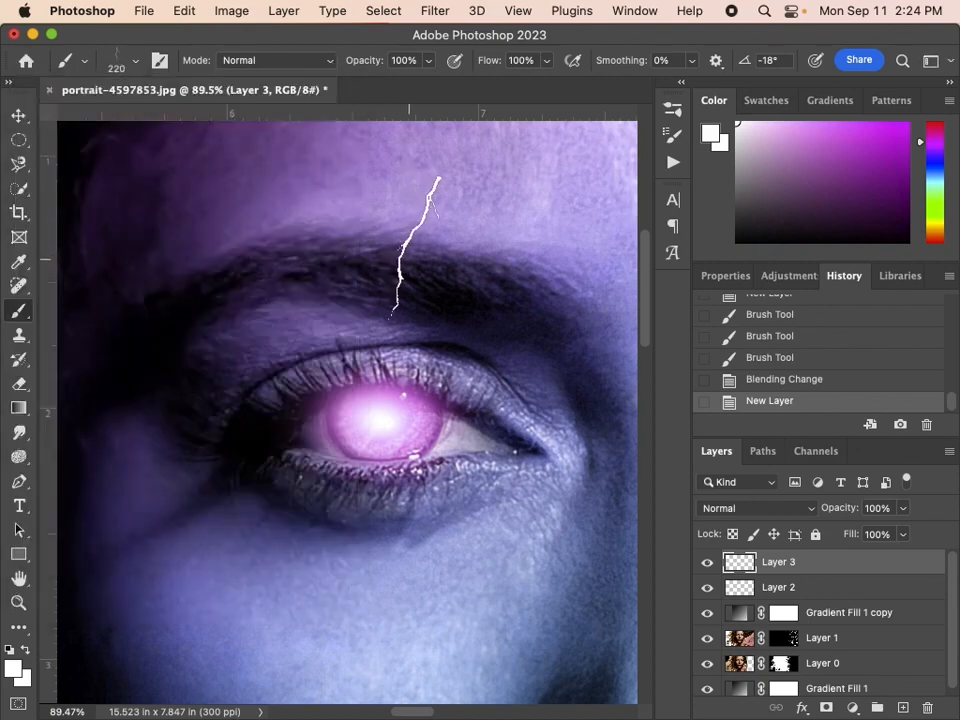
{"action": "left_click", "coordinate": [125, 66]}
{"action": "mouse_move", "coordinate": [82, 136]}
{"action": "left_mouse_down"}
{"action": "mouse_move", "coordinate": [60, 150]}
{"action": "mouse_move", "coordinate": [32, 144]}
{"action": "mouse_move", "coordinate": [25, 107]}
{"action": "mouse_move", "coordinate": [43, 68]}
{"action": "left_mouse_up"}
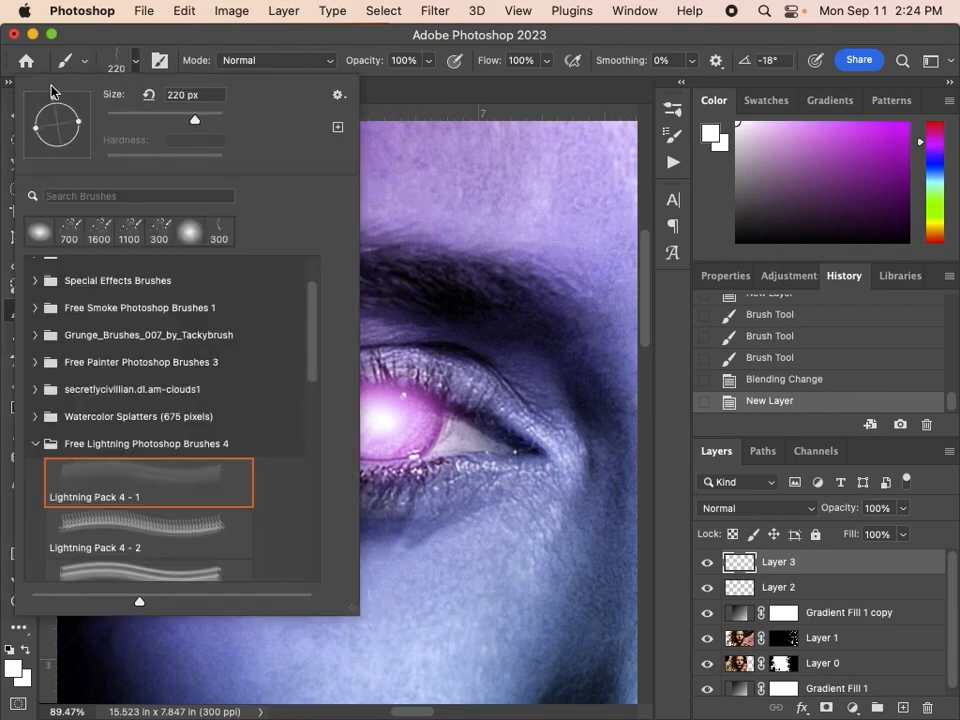
{"action": "left_click", "coordinate": [557, 37]}
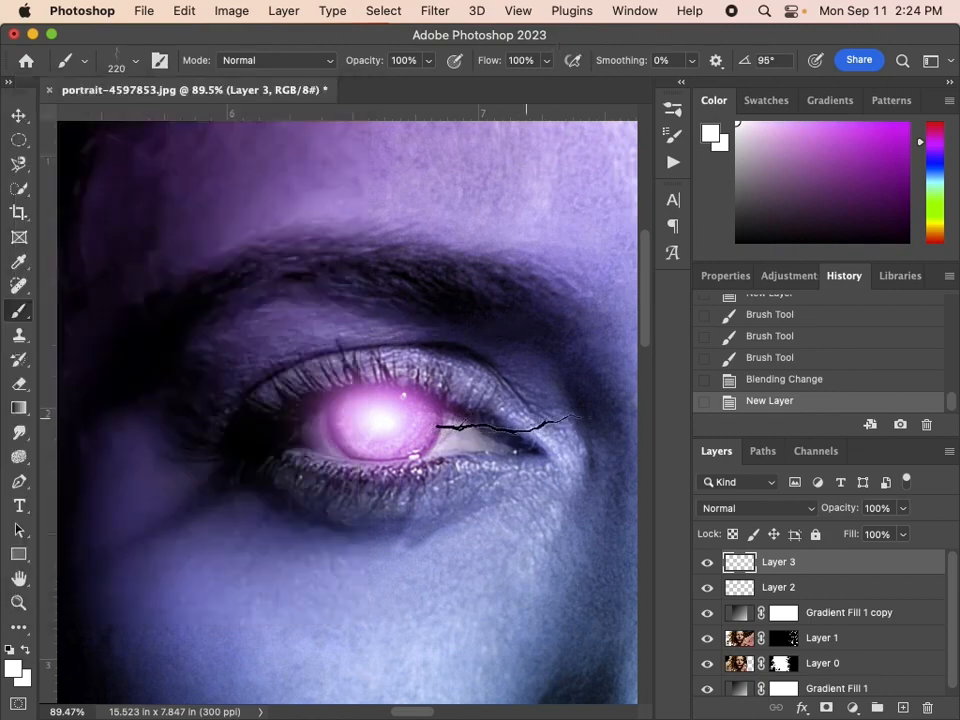
Set the foreground colour to light purple and stamp the lightning bolt from the iris toward the inner corner of the eye.
{"action": "left_click", "coordinate": [812, 120]}
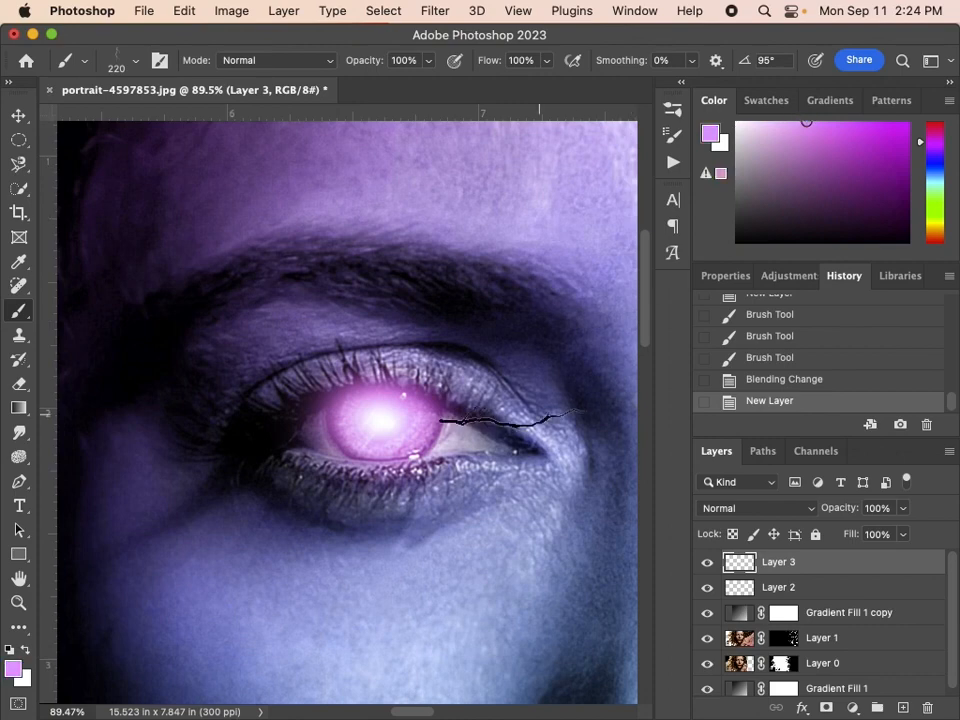
{"action": "left_click", "coordinate": [512, 418]}
{"action": "left_click", "coordinate": [514, 416]}
{"action": "left_click", "coordinate": [516, 415]}
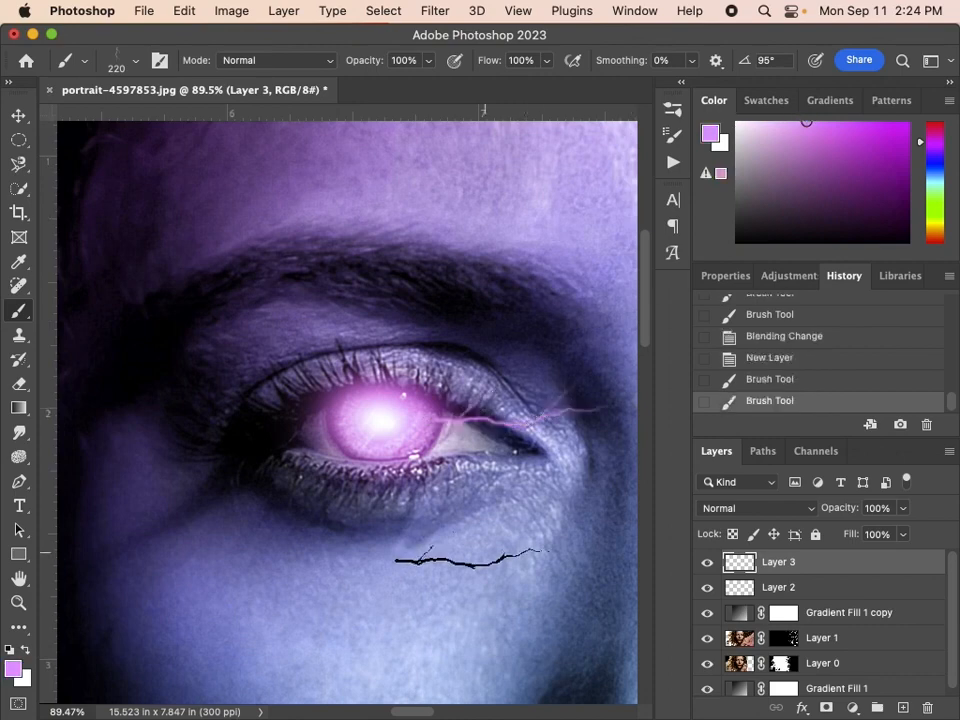
Stamp a purple bolt from the iris down toward the outer cheek using the Lightning Pack 4 - 2 brush at 268 px and -53°.
{"action": "left_click", "coordinate": [118, 58]}
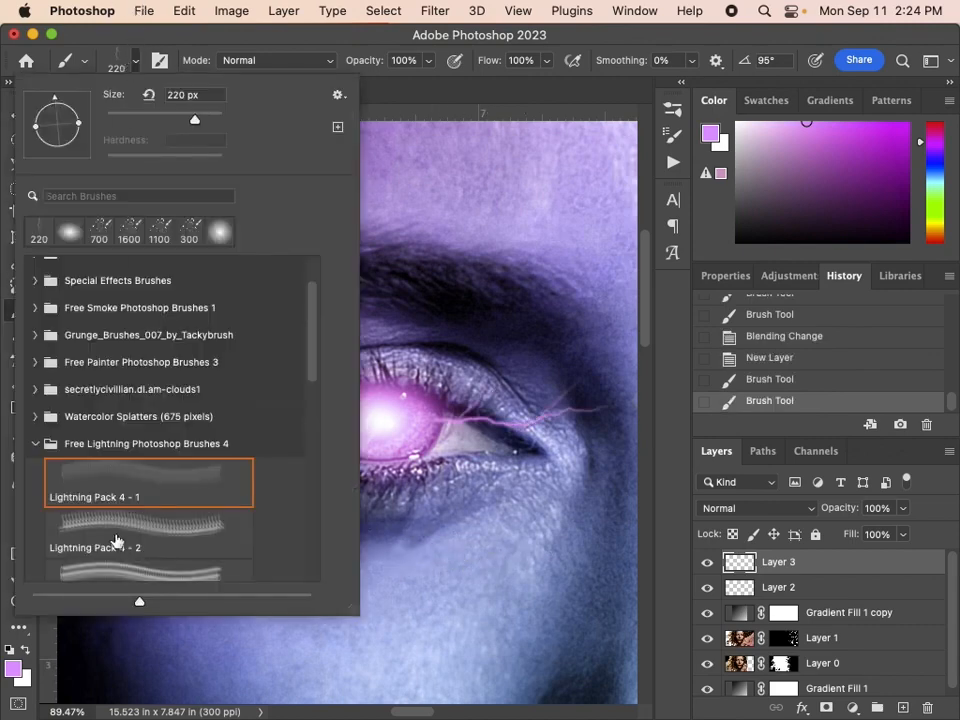
{"action": "left_click", "coordinate": [118, 543]}
{"action": "left_click_drag", "start_coordinate": [85, 135], "coordinate": [75, 150]}
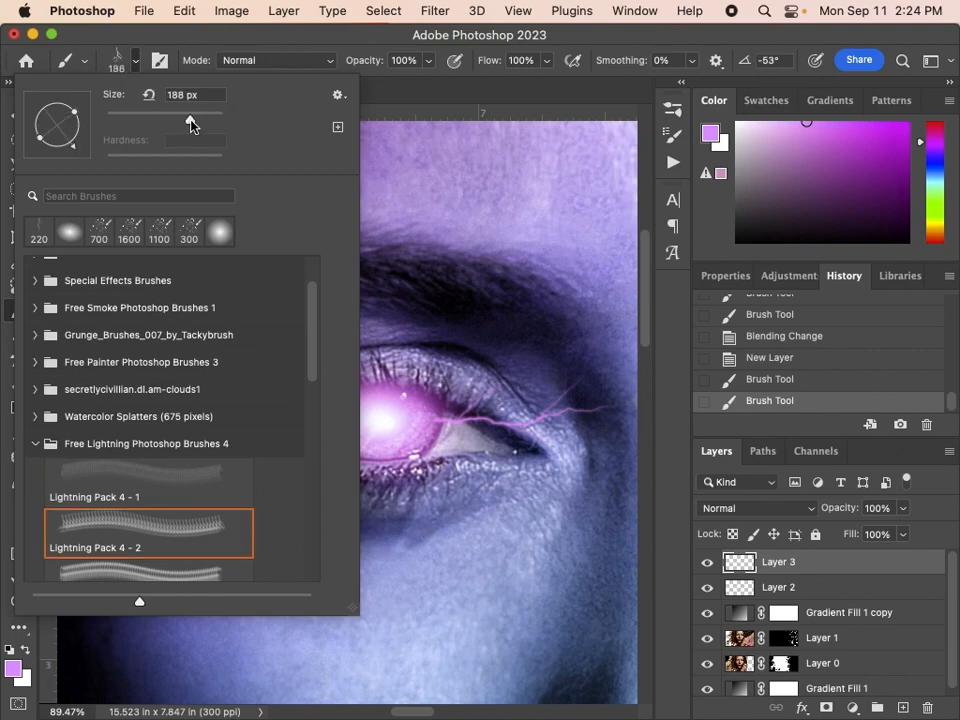
{"action": "left_click_drag", "start_coordinate": [191, 122], "coordinate": [199, 121]}
{"action": "left_click", "coordinate": [253, 42]}
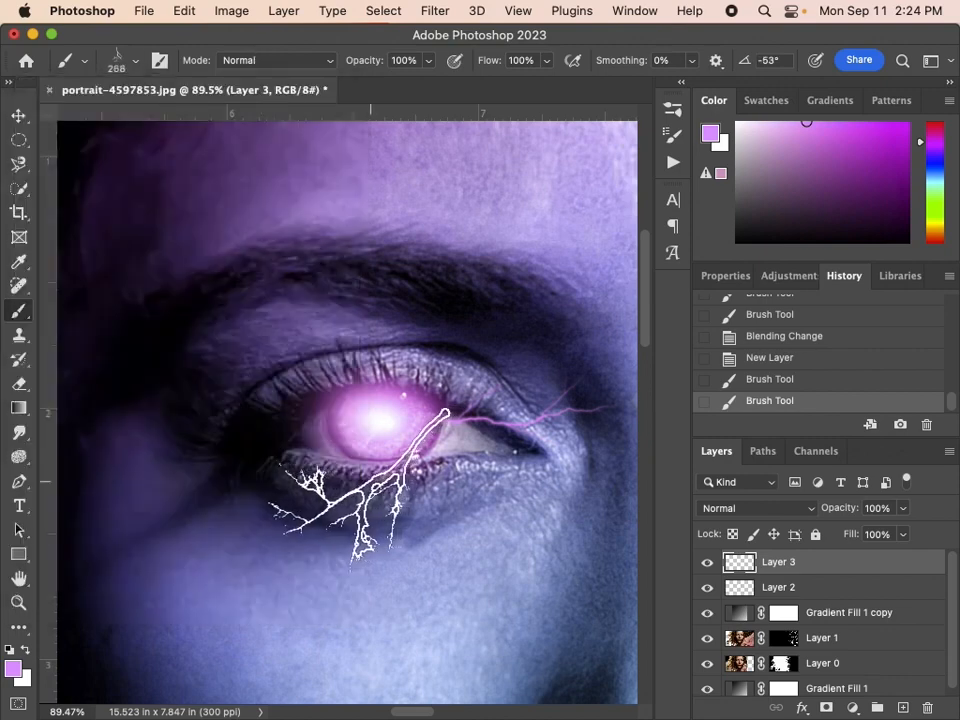
{"action": "left_click", "coordinate": [262, 520]}
{"action": "left_click", "coordinate": [262, 520]}
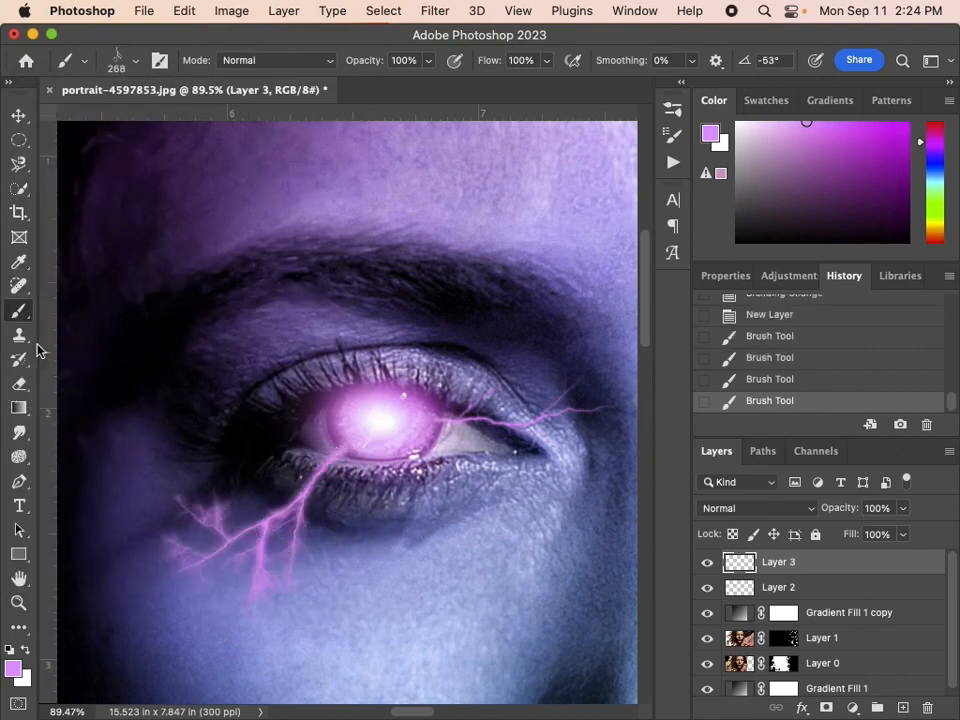
Stamp a purple bolt from the iris down toward the nose using the Lightning Pack 4 - 3 brush at 316 px and 36°.
{"action": "left_click", "coordinate": [115, 67]}
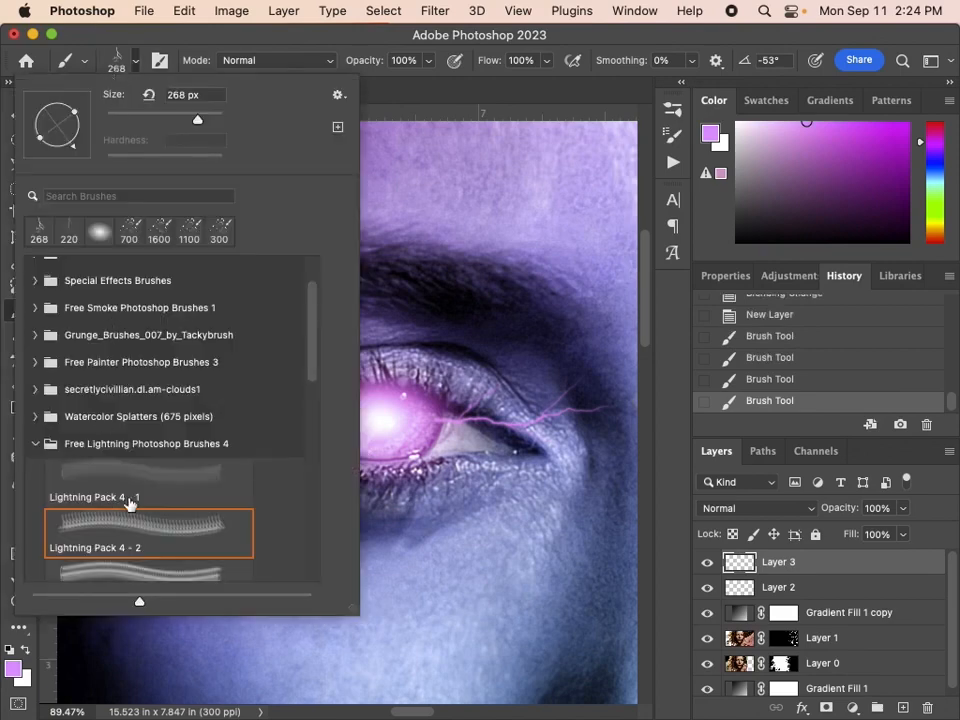
{"action": "left_click", "coordinate": [138, 571]}
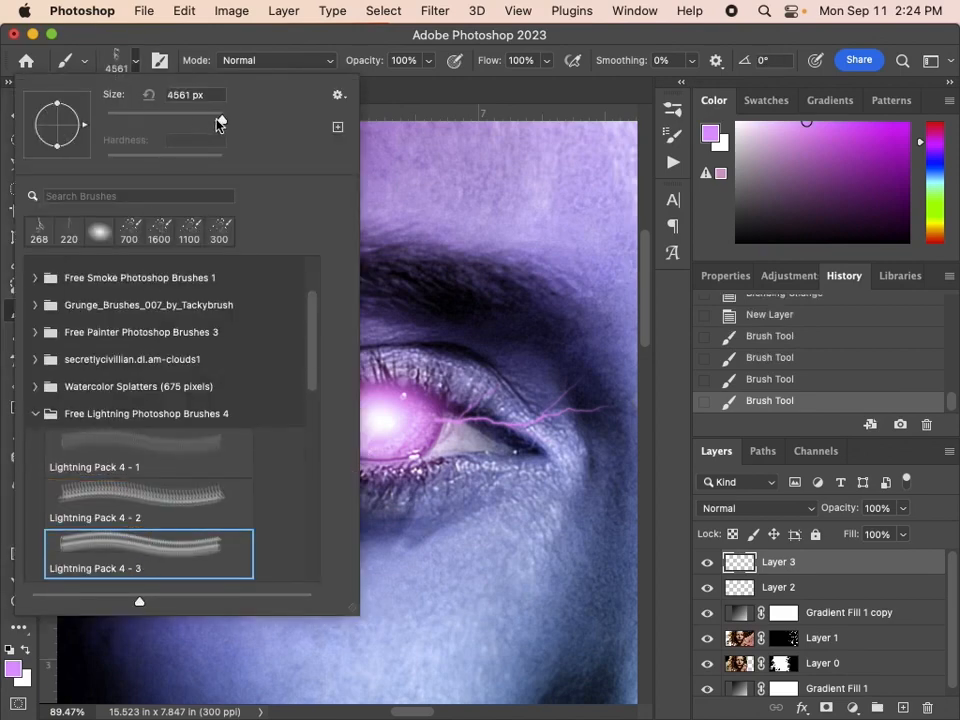
{"action": "left_click_drag", "start_coordinate": [220, 122], "coordinate": [200, 121]}
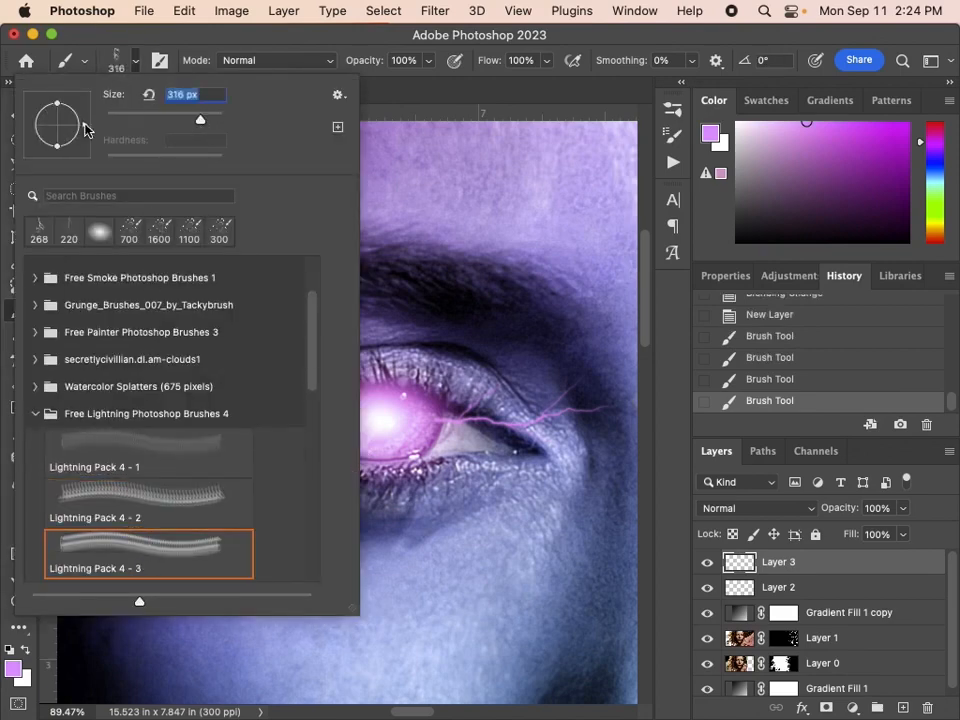
{"action": "mouse_move", "coordinate": [86, 130]}
{"action": "left_mouse_down"}
{"action": "mouse_move", "coordinate": [84, 116]}
{"action": "mouse_move", "coordinate": [152, 52]}
{"action": "left_mouse_up"}
{"action": "left_click", "coordinate": [163, 41]}
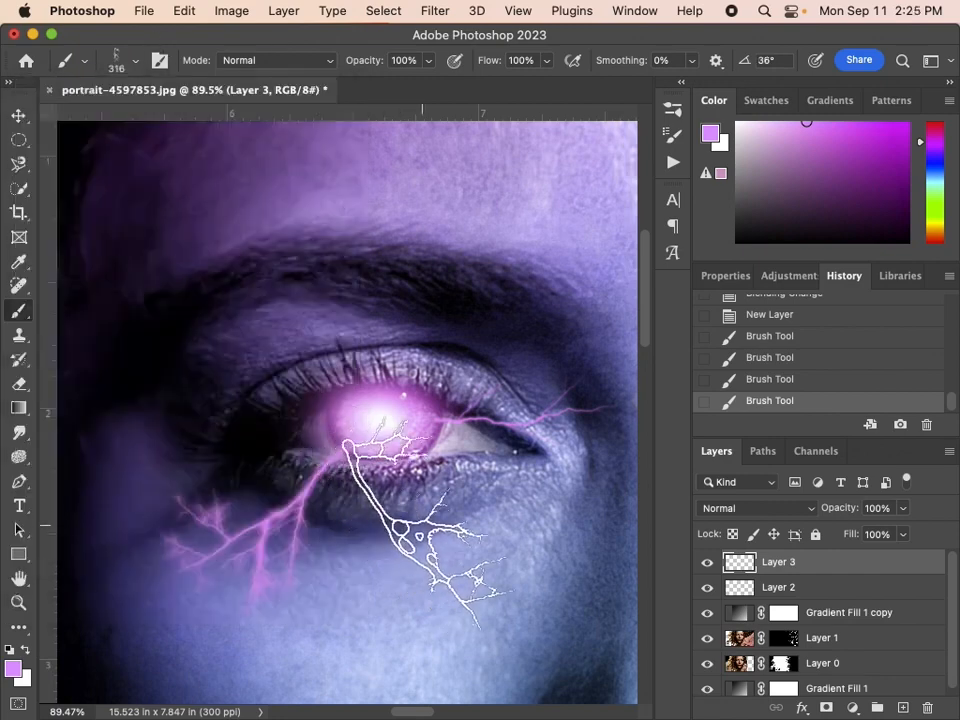
{"action": "left_click", "coordinate": [475, 538]}
{"action": "left_click", "coordinate": [475, 538]}
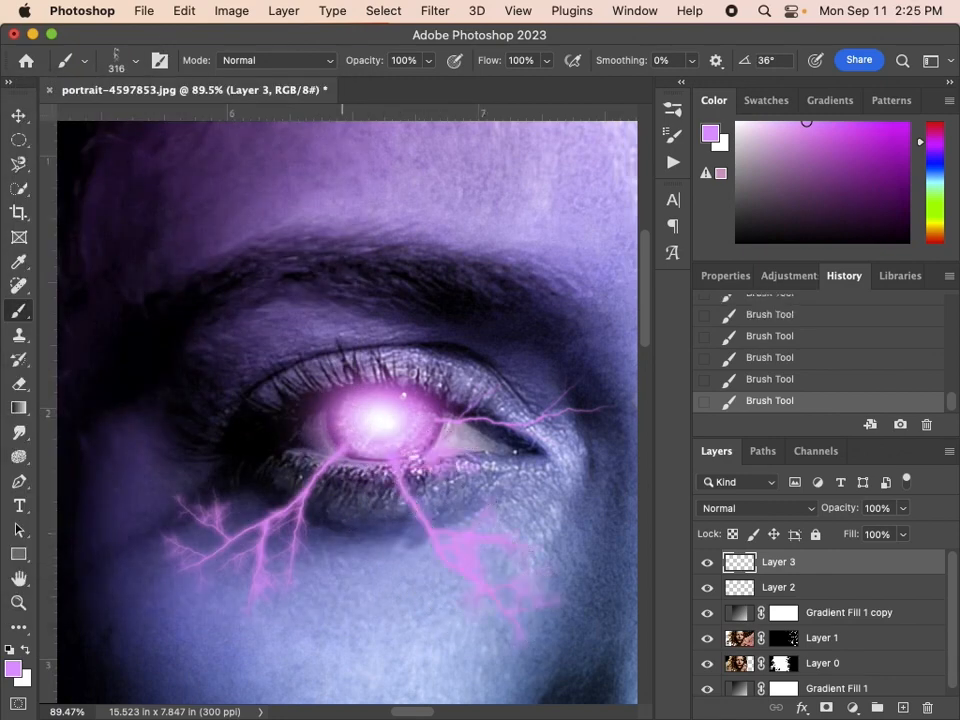
Stamp a purple bolt rising from the iris over the upper eyelid using the Lightning Pack 4 - 4 brush at 182 px and -170°.
{"action": "left_click", "coordinate": [117, 62]}
{"action": "scroll", "coordinate": [100, 513], "scroll_direction": "down", "scroll_amount": 1}
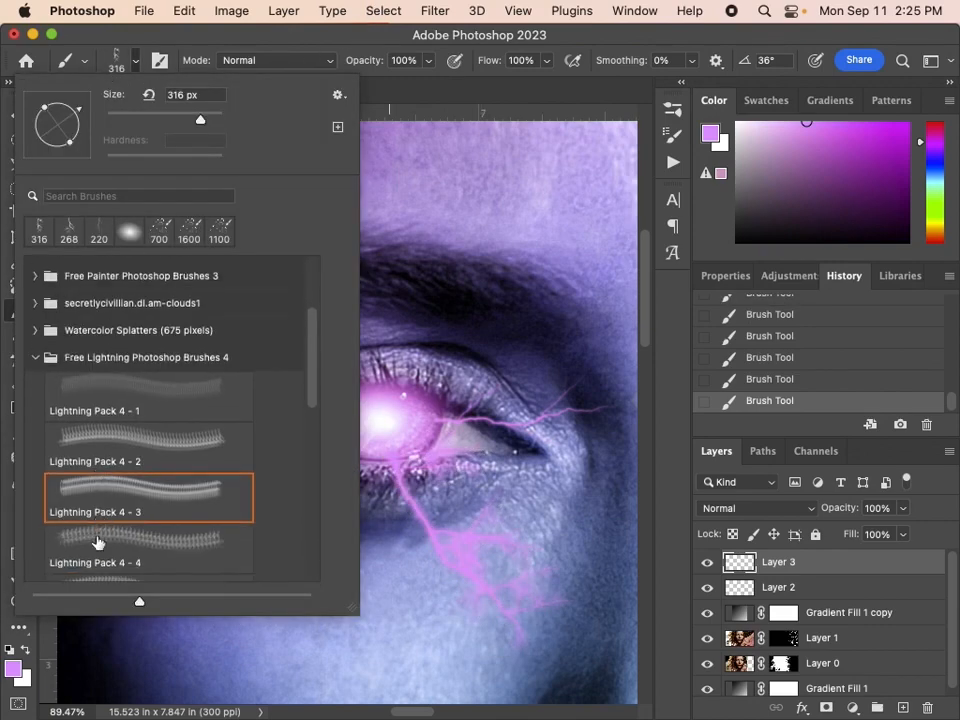
{"action": "left_click", "coordinate": [96, 540]}
{"action": "left_click_drag", "start_coordinate": [163, 124], "coordinate": [188, 121]}
{"action": "mouse_move", "coordinate": [85, 131]}
{"action": "left_mouse_down"}
{"action": "mouse_move", "coordinate": [71, 150]}
{"action": "mouse_move", "coordinate": [37, 130]}
{"action": "left_mouse_up"}
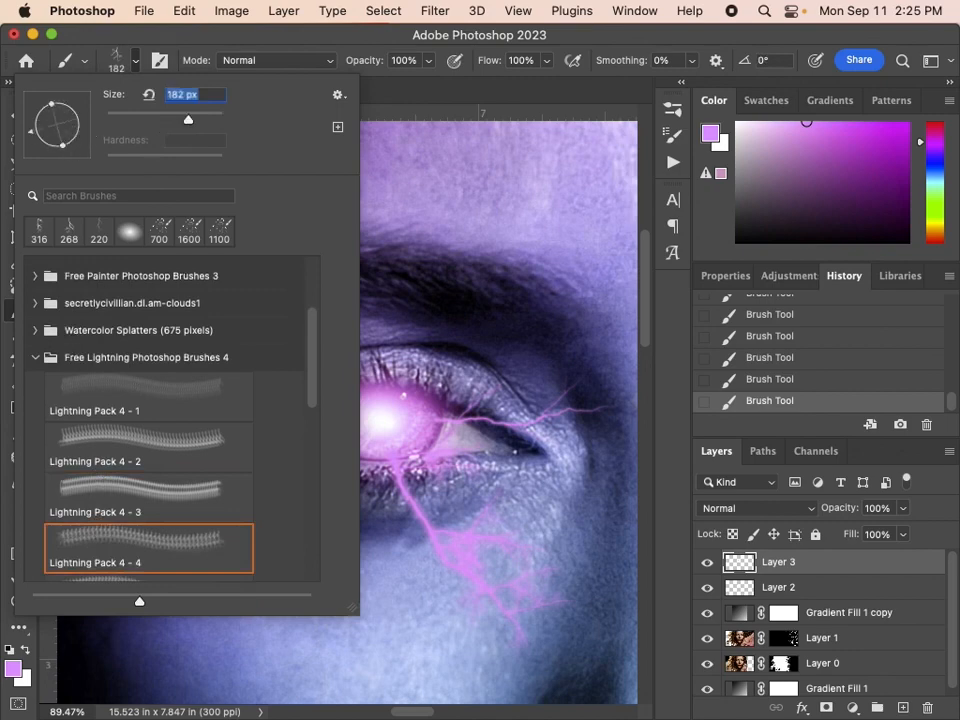
{"action": "key", "text": "Return"}
{"action": "left_click", "coordinate": [335, 322]}
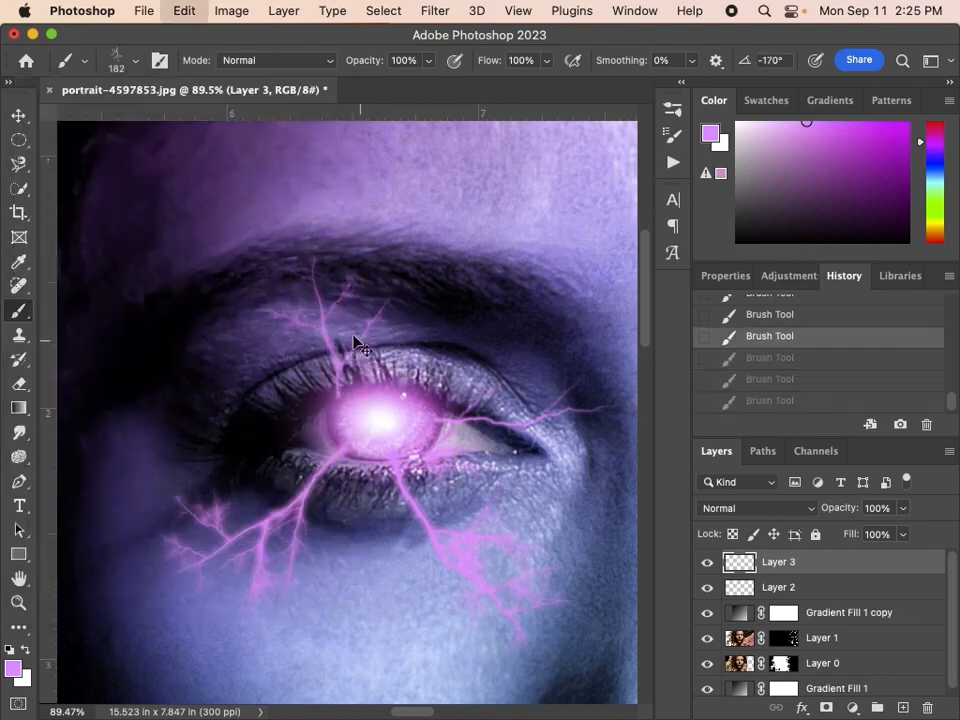
Stamp a purple bolt from the iris up toward the inner eyebrow using the Lightning Pack 4 - 5 brush at 188 px, with its tip rotated upward.
{"action": "left_click", "coordinate": [135, 61]}
{"action": "scroll", "coordinate": [150, 480], "scroll_direction": "down", "scroll_amount": 3}
{"action": "left_click", "coordinate": [148, 470]}
{"action": "left_click_drag", "start_coordinate": [66, 143], "coordinate": [37, 110]}
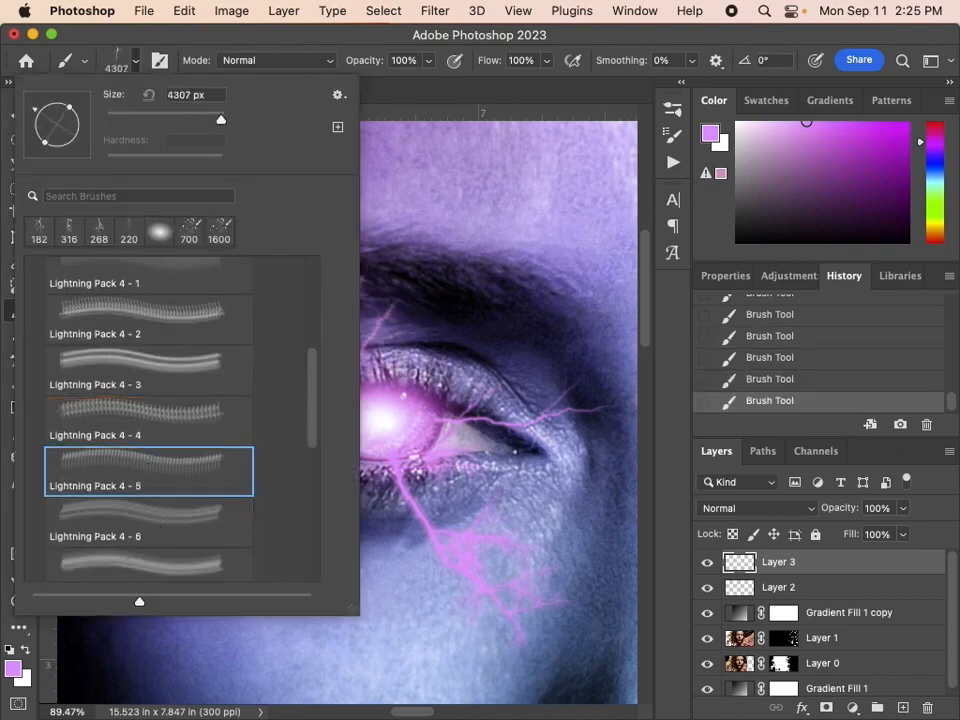
{"action": "left_click_drag", "start_coordinate": [220, 119], "coordinate": [194, 118]}
{"action": "key", "text": "Return"}
{"action": "left_click", "coordinate": [454, 346]}
Choose the Lightning Pack 4 - 6 brush at 185 px and 81°, try a bolt at the outer side of the iris and undo it.
{"action": "left_click", "coordinate": [135, 61]}
{"action": "left_click", "coordinate": [148, 520]}
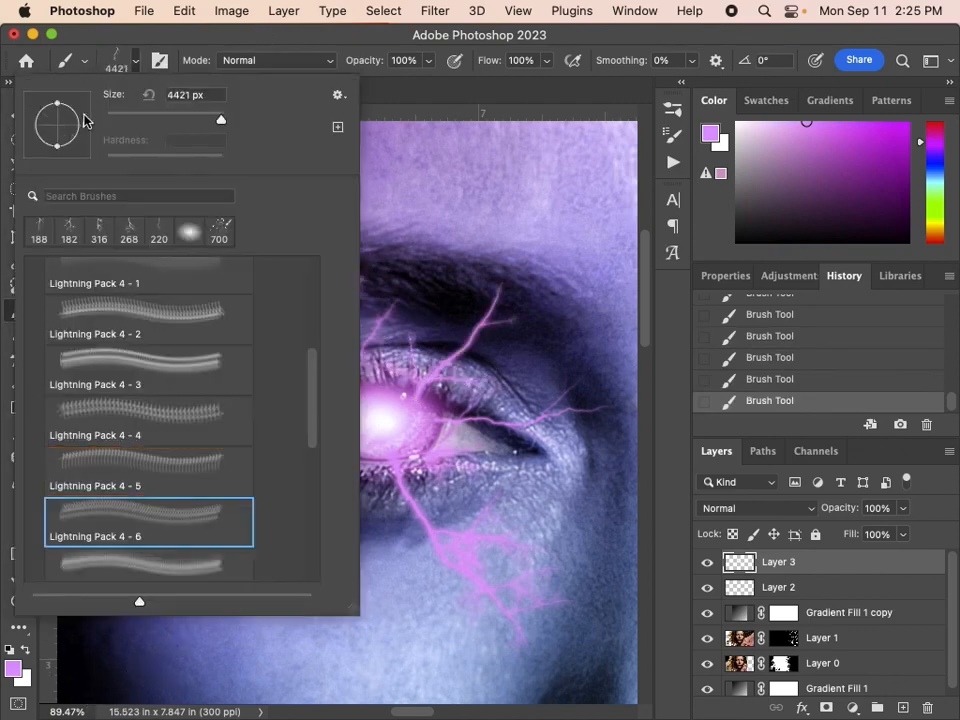
{"action": "left_click_drag", "start_coordinate": [84, 122], "coordinate": [62, 97]}
{"action": "left_click_drag", "start_coordinate": [220, 119], "coordinate": [164, 119]}
{"action": "key", "text": "Return"}
{"action": "left_click", "coordinate": [282, 398]}
{"action": "key", "text": "super+z"}
{"action": "key", "text": "super+z"}
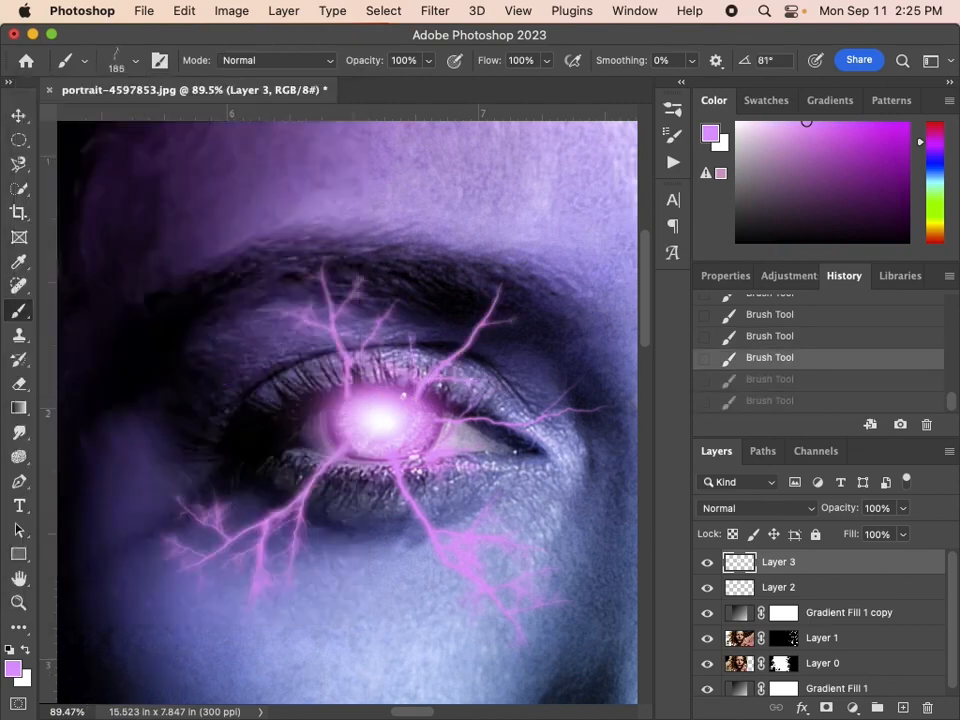
Rotate the brush tip to -97° and stamp a purple bolt from the iris toward the outer corner of the eye, undoing the extra dab.
{"action": "left_click", "coordinate": [135, 61]}
{"action": "left_click_drag", "start_coordinate": [62, 99], "coordinate": [48, 203]}
{"action": "key", "text": "Return"}
{"action": "left_click", "coordinate": [279, 400]}
{"action": "left_click", "coordinate": [279, 400]}
{"action": "key", "text": "super+z"}
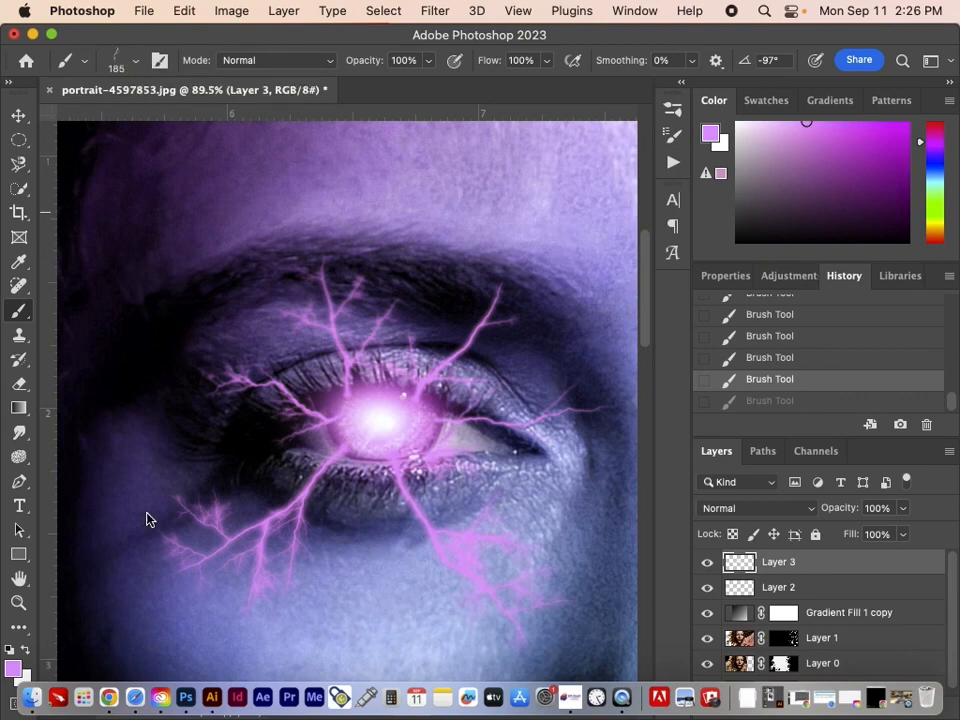
Switch the foreground colour to white and choose the Lightning Pack 4 - 7 brush at 268 px with an angle of 26°.
{"action": "left_click", "coordinate": [25, 651]}
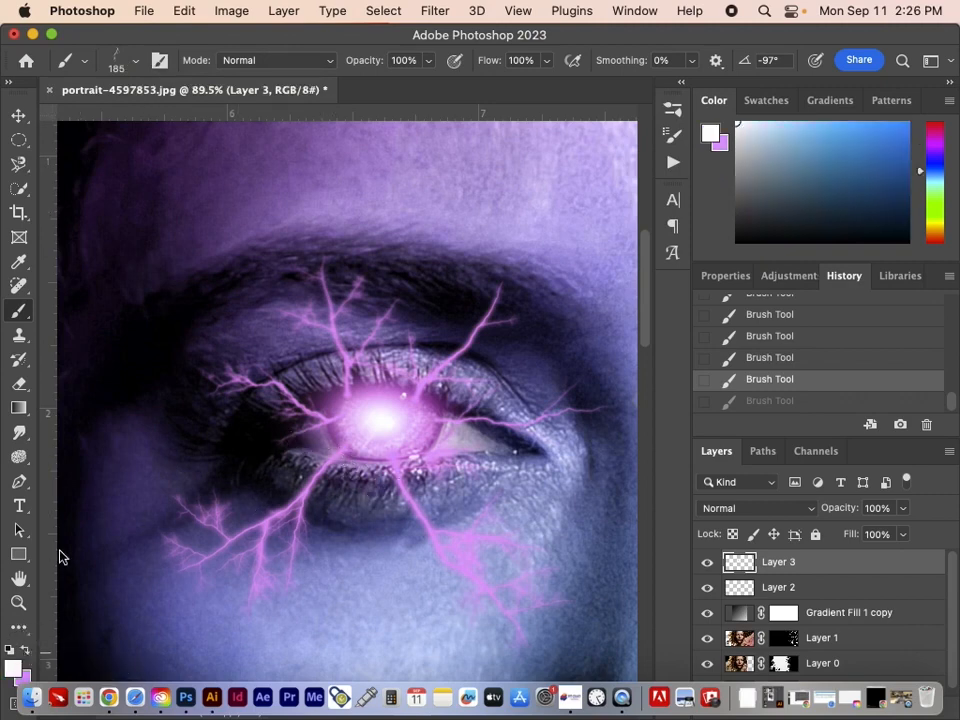
{"action": "left_click", "coordinate": [114, 62]}
{"action": "scroll", "coordinate": [160, 420], "scroll_direction": "down", "scroll_amount": 3}
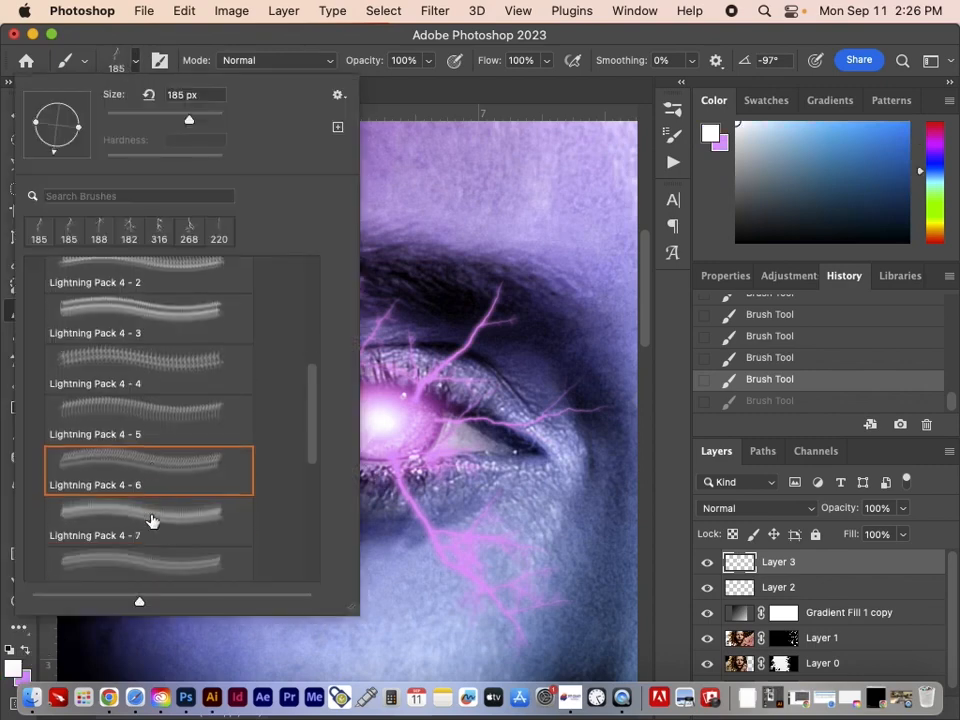
{"action": "left_click", "coordinate": [135, 505]}
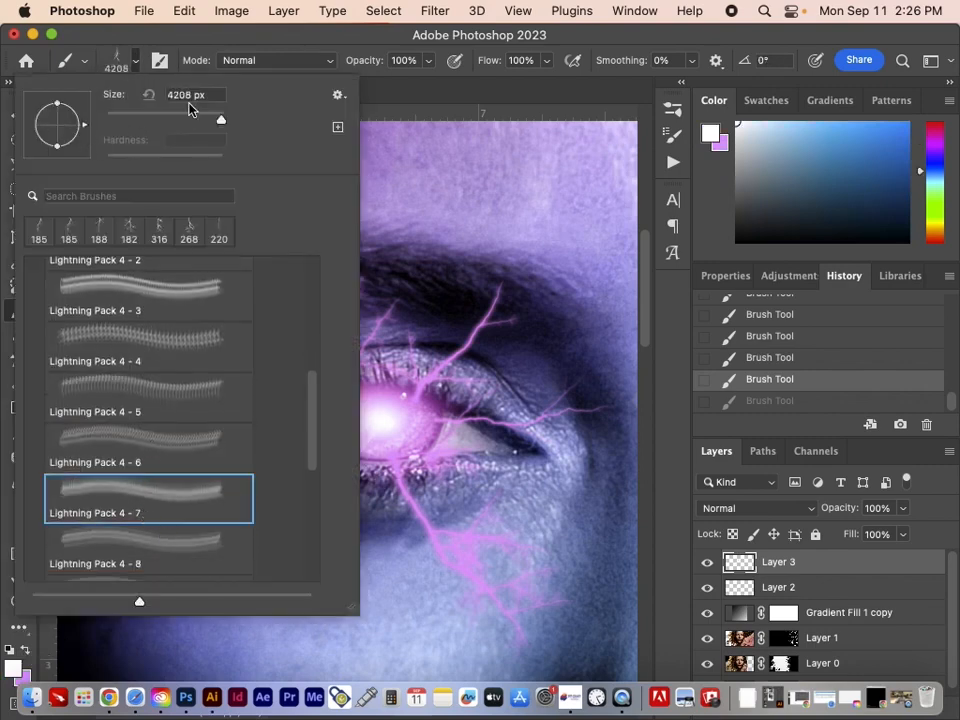
{"action": "left_click_drag", "start_coordinate": [186, 119], "coordinate": [197, 120]}
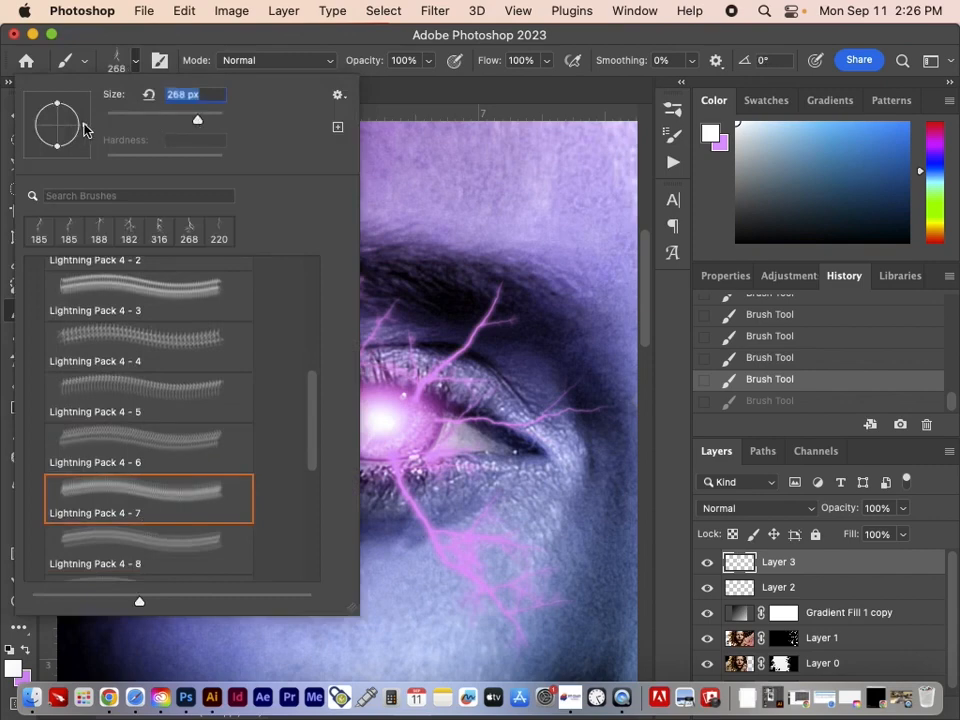
{"action": "left_click_drag", "start_coordinate": [84, 124], "coordinate": [87, 109]}
{"action": "left_click", "coordinate": [108, 35]}
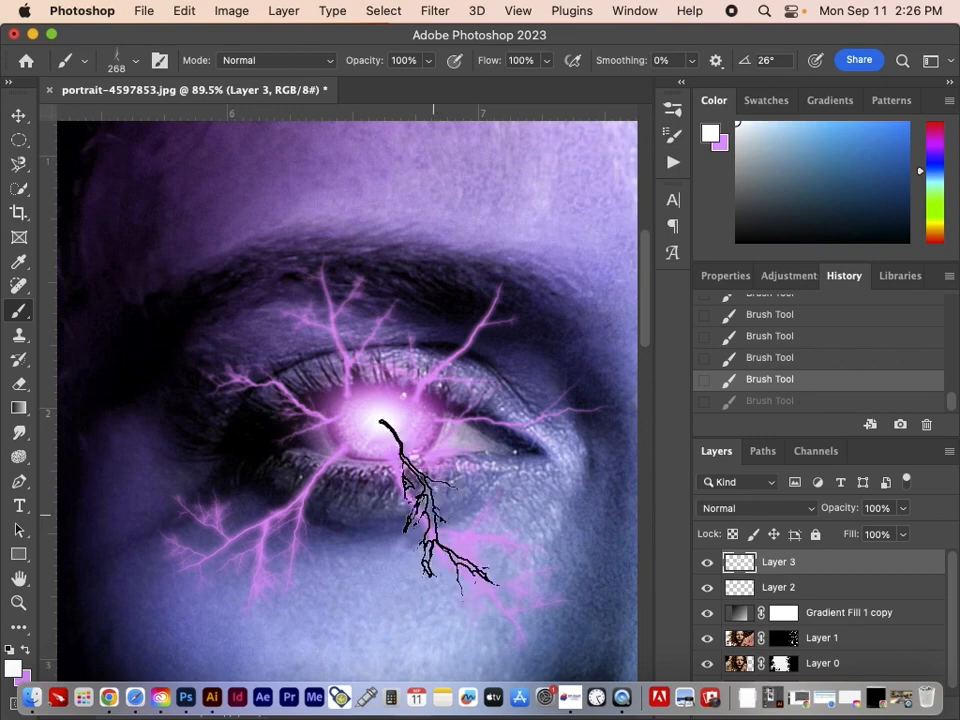
Rotate the brush tip to 61° and stamp a white bolt from the iris centre below the inner eye corner, comparing with undo and redo.
{"action": "left_click", "coordinate": [126, 68]}
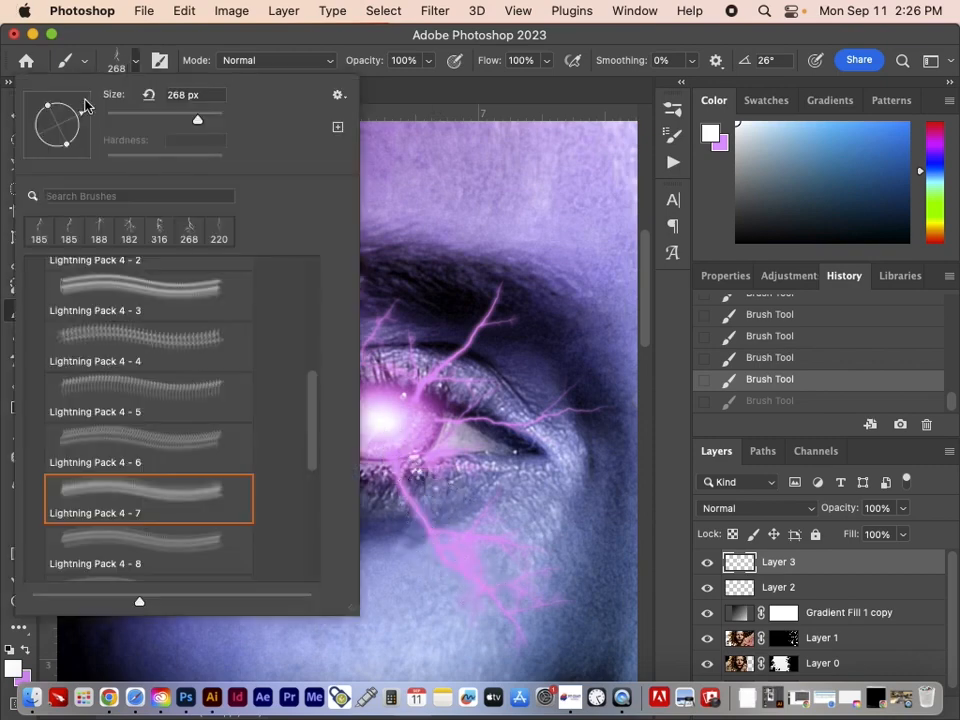
{"action": "left_click_drag", "start_coordinate": [81, 119], "coordinate": [97, 95]}
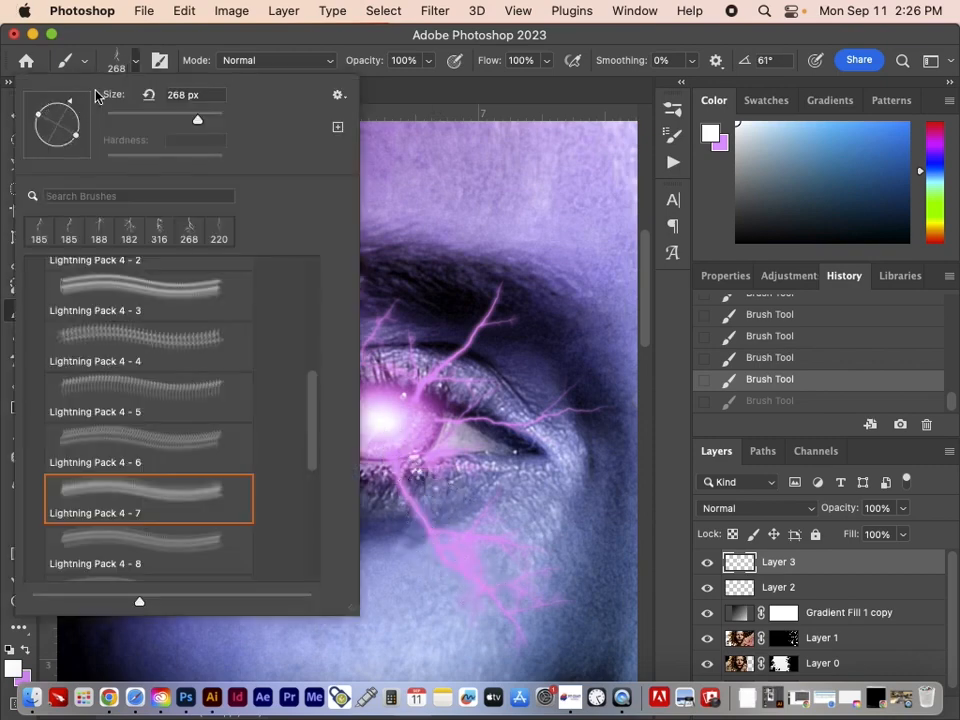
{"action": "left_click", "coordinate": [139, 40]}
{"action": "left_click", "coordinate": [481, 468]}
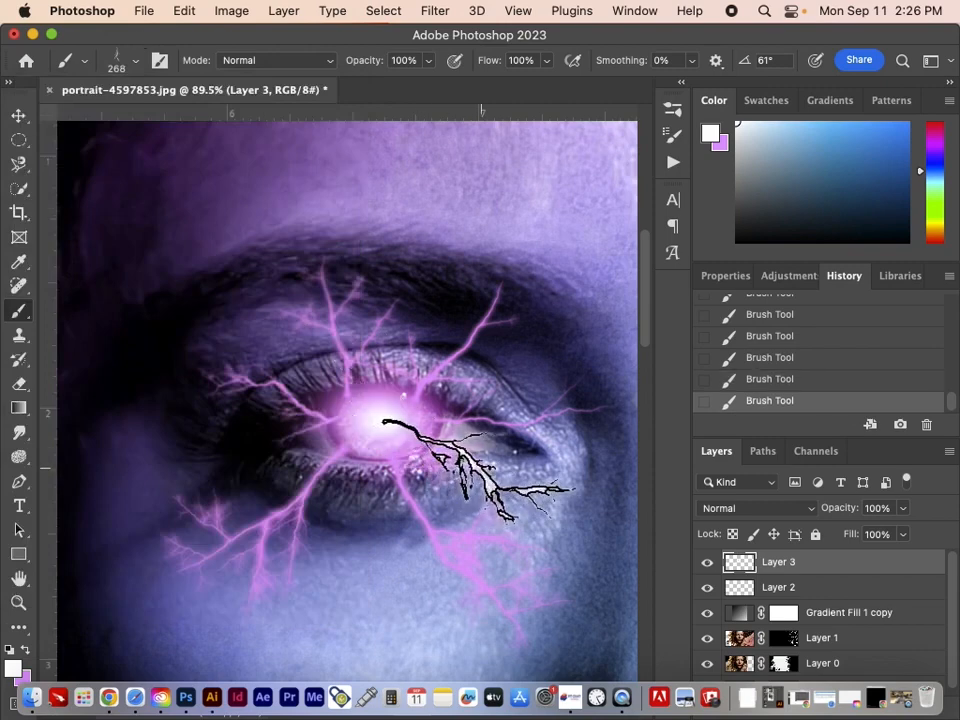
{"action": "key", "text": "super+z"}
{"action": "key", "text": "super+z"}
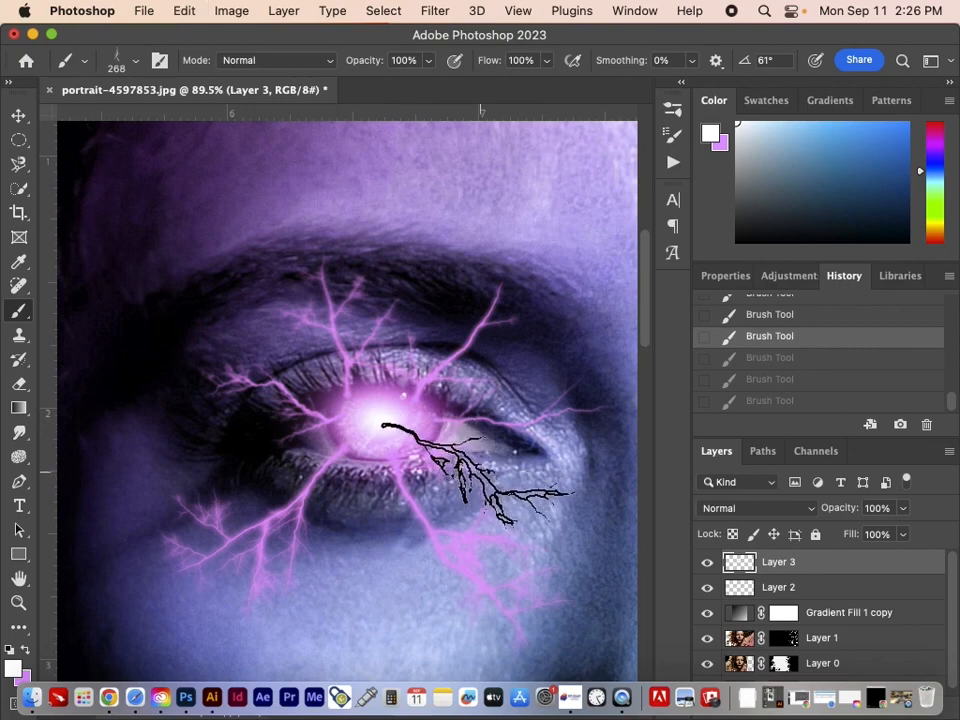
{"action": "key", "text": "shift+super+z"}
{"action": "key", "text": "shift+super+z"}
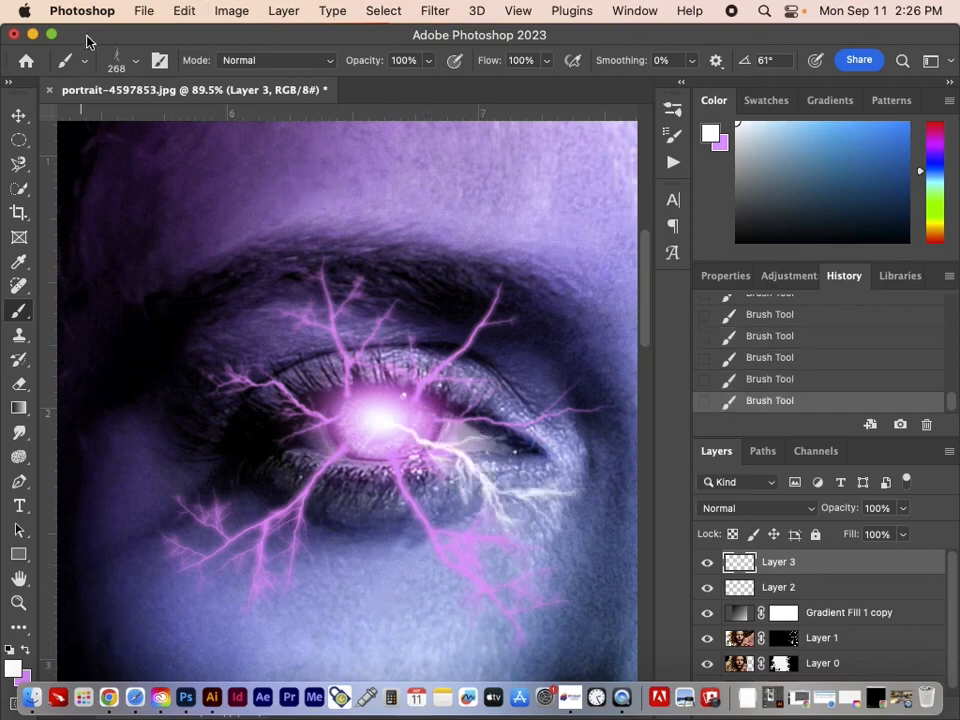
Stamp a white bolt from the iris centre down onto the cheek using the Lightning Pack 4 - 8 brush at 316 px and -22°.
{"action": "left_click", "coordinate": [118, 60]}
{"action": "left_click", "coordinate": [141, 550]}
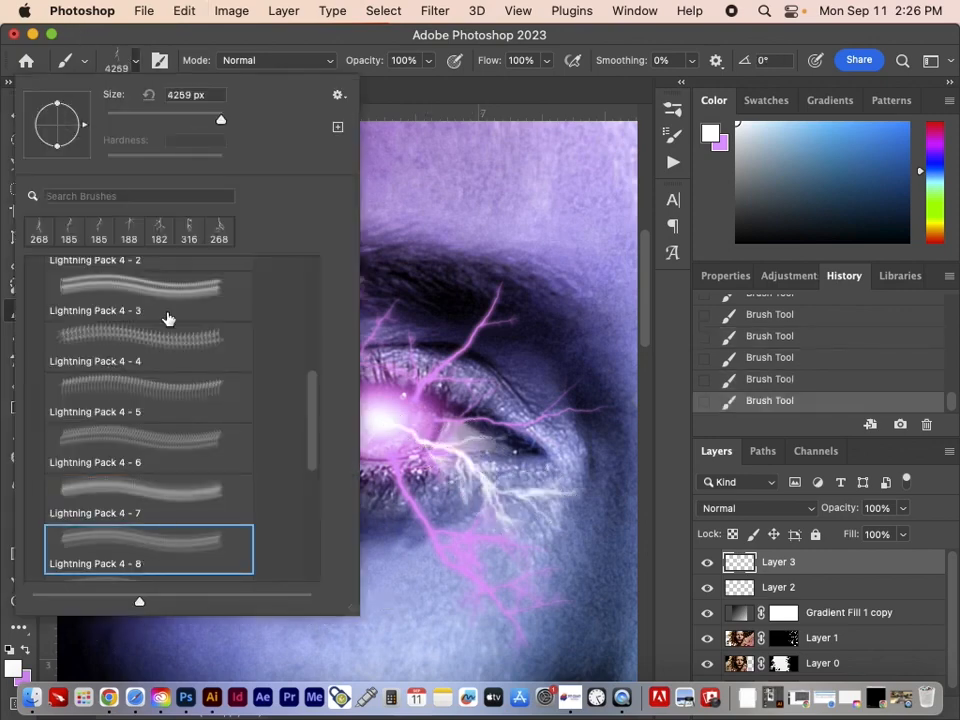
{"action": "left_click_drag", "start_coordinate": [198, 119], "coordinate": [201, 119]}
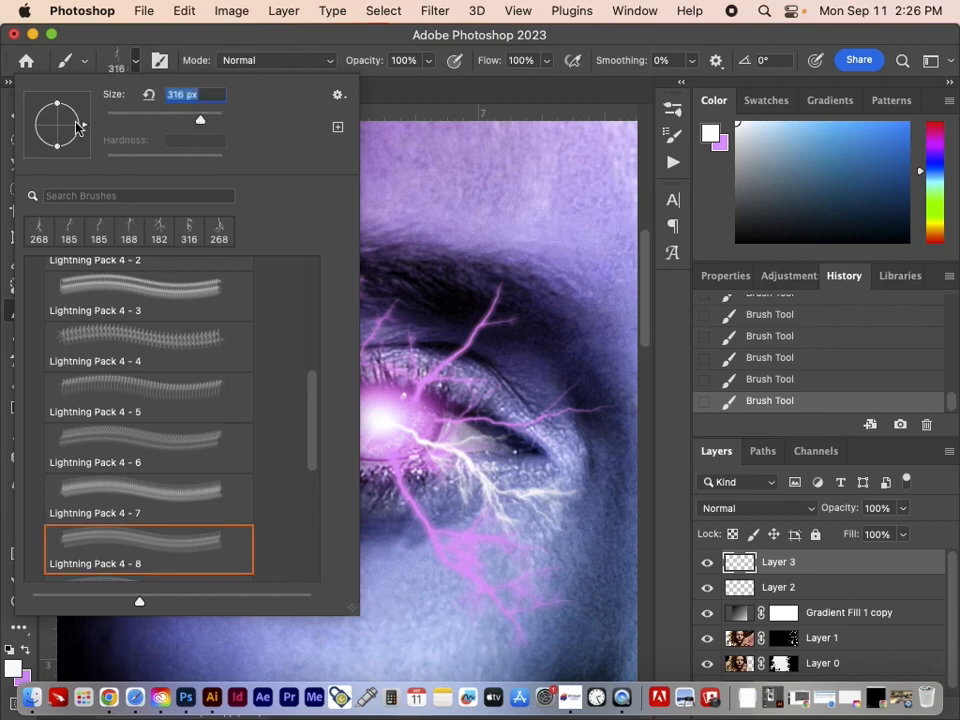
{"action": "mouse_move", "coordinate": [83, 130]}
{"action": "left_mouse_down"}
{"action": "mouse_move", "coordinate": [64, 150]}
{"action": "mouse_move", "coordinate": [88, 138]}
{"action": "left_mouse_up"}
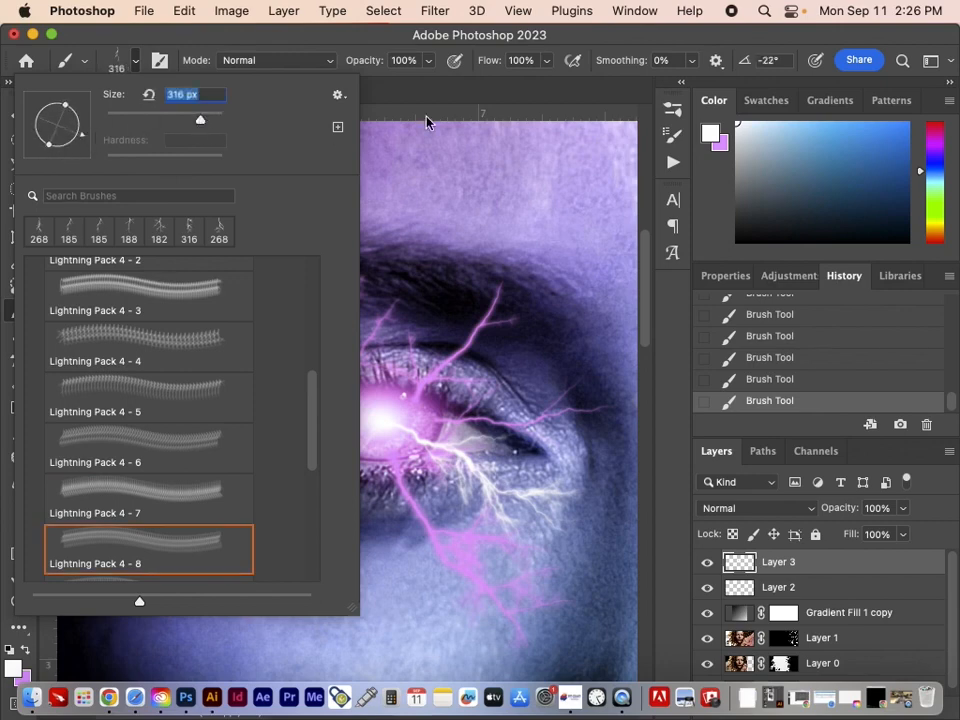
{"action": "left_click", "coordinate": [490, 43]}
{"action": "left_click", "coordinate": [337, 541]}
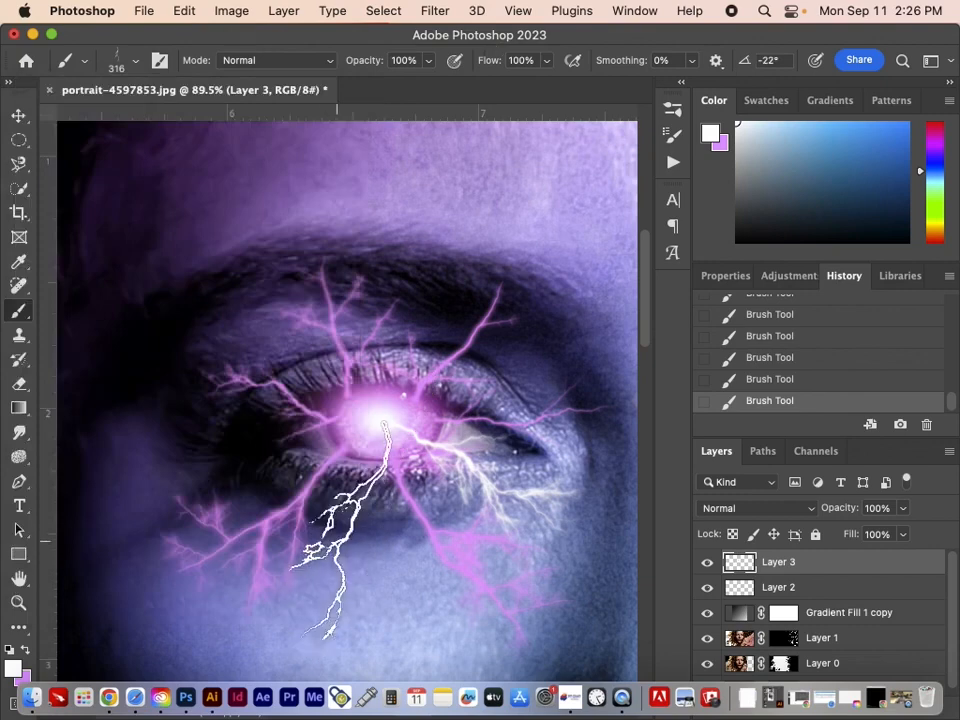
Stamp a white bolt rising from the iris using the Lightning Pack 4 - 9 brush at 300 px, with its tip rotated upward.
{"action": "left_click", "coordinate": [114, 62]}
{"action": "scroll", "coordinate": [137, 521], "scroll_direction": "down", "scroll_amount": 3}
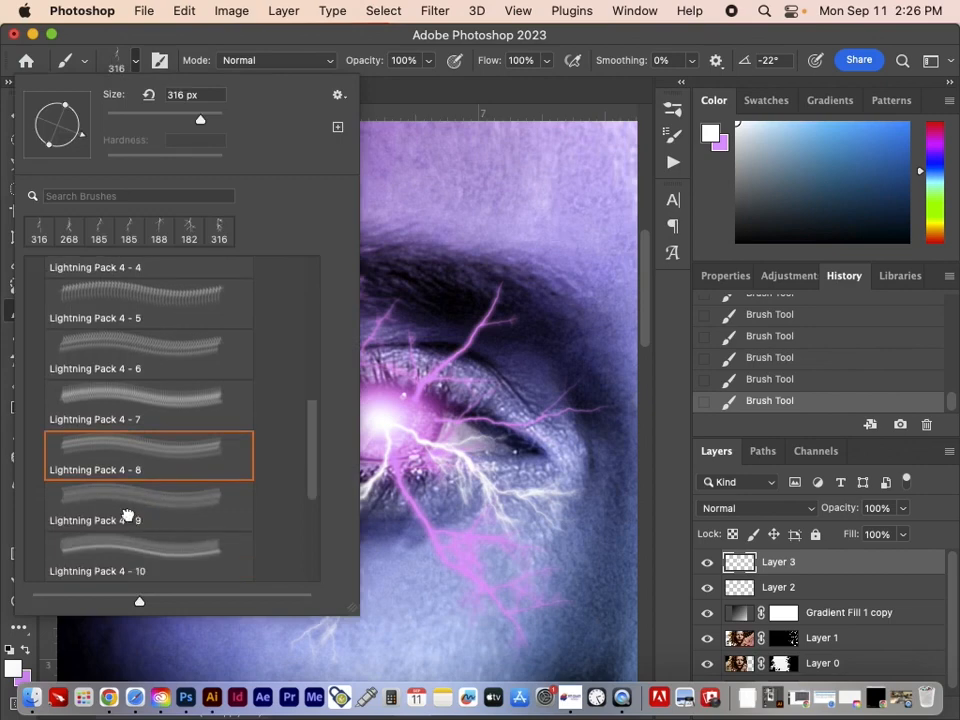
{"action": "left_click", "coordinate": [129, 512]}
{"action": "left_click", "coordinate": [215, 121]}
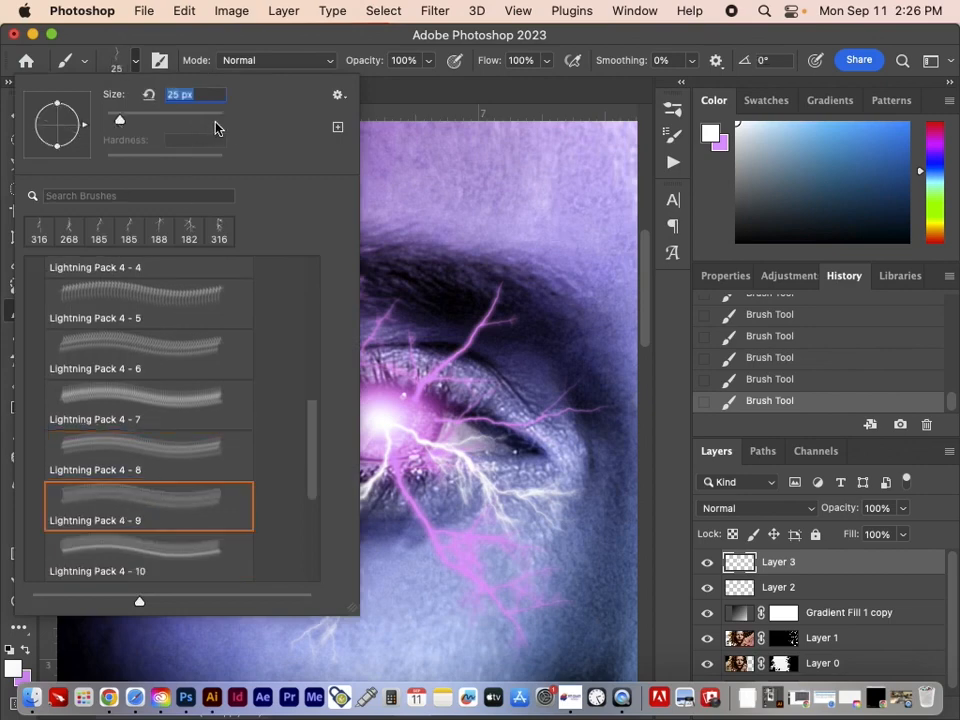
{"action": "left_click", "coordinate": [198, 121]}
{"action": "mouse_move", "coordinate": [81, 122]}
{"action": "left_mouse_down"}
{"action": "mouse_move", "coordinate": [50, 139]}
{"action": "mouse_move", "coordinate": [58, 143]}
{"action": "mouse_move", "coordinate": [12, 143]}
{"action": "left_mouse_up"}
{"action": "left_click", "coordinate": [535, 54]}
Add a white bolt from the iris using the Lightning Pack 4 - 10 brush at 252 px, undoing the extra dab.
{"action": "left_click", "coordinate": [124, 62]}
{"action": "scroll", "coordinate": [133, 428], "scroll_direction": "down", "scroll_amount": 3}
{"action": "left_click", "coordinate": [140, 466]}
{"action": "mouse_move", "coordinate": [220, 121]}
{"action": "left_mouse_down"}
{"action": "mouse_move", "coordinate": [184, 121]}
{"action": "mouse_move", "coordinate": [193, 121]}
{"action": "left_mouse_up"}
{"action": "left_click", "coordinate": [236, 47]}
{"action": "key", "text": "super+z"}
Stamp a white bolt from the iris up toward the inner eyebrow using the Lightning Pack 4 - 11 brush at 300 px and 144°.
{"action": "left_click", "coordinate": [130, 60]}
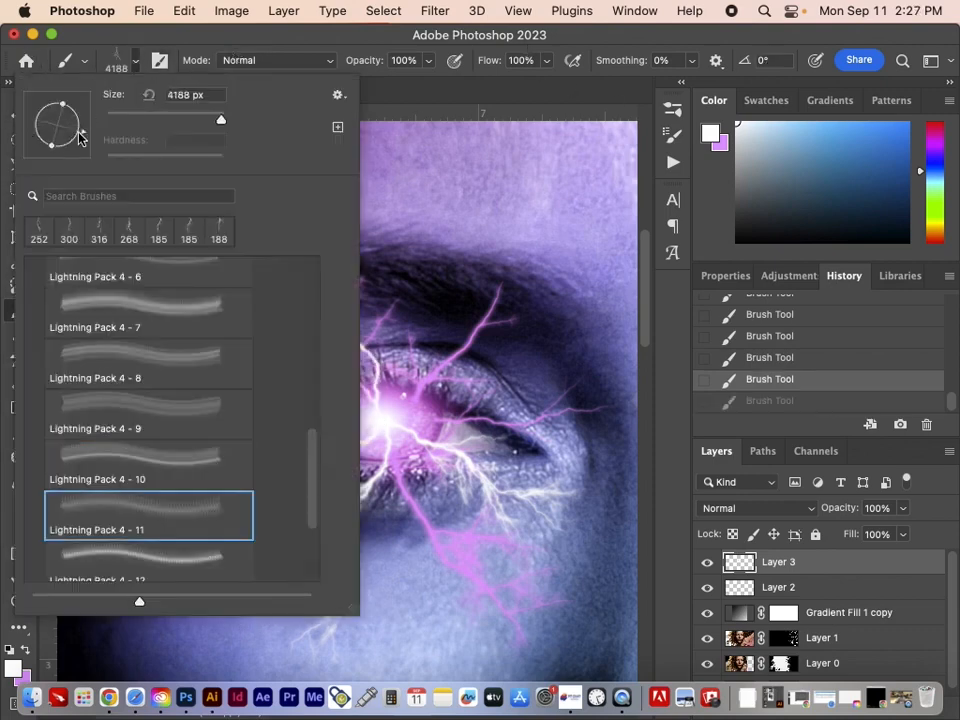
{"action": "left_click_drag", "start_coordinate": [81, 133], "coordinate": [11, 90]}
{"action": "left_click", "coordinate": [208, 60]}
{"action": "left_click", "coordinate": [385, 420]}
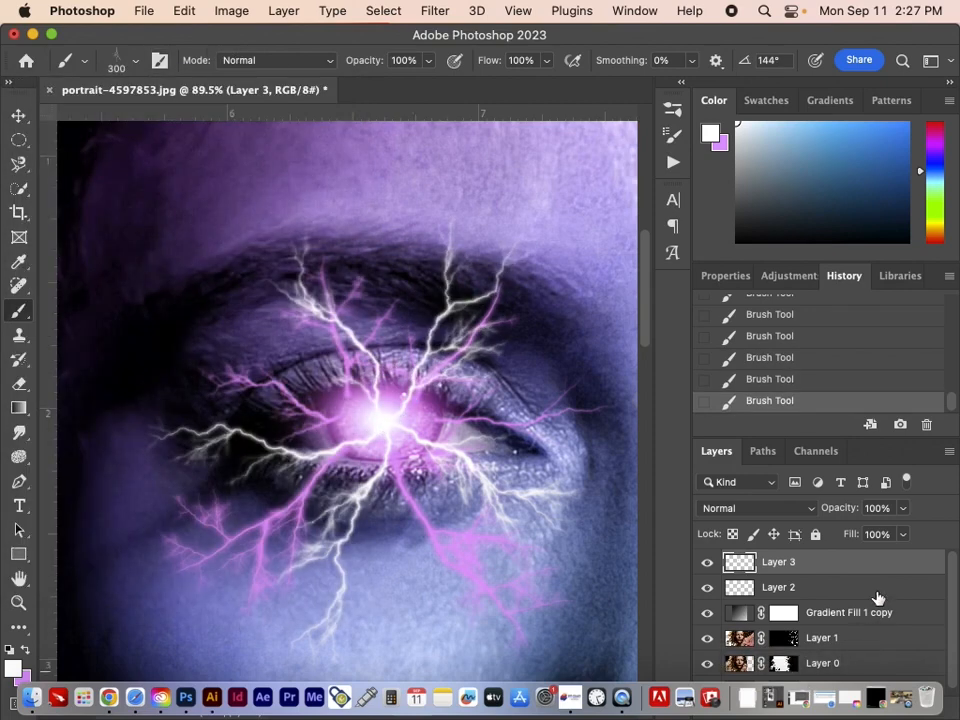
Intensify the white glow at the iris centre with two dabs of a soft round brush from General Brushes at 70 px.
{"action": "left_click", "coordinate": [17, 110]}
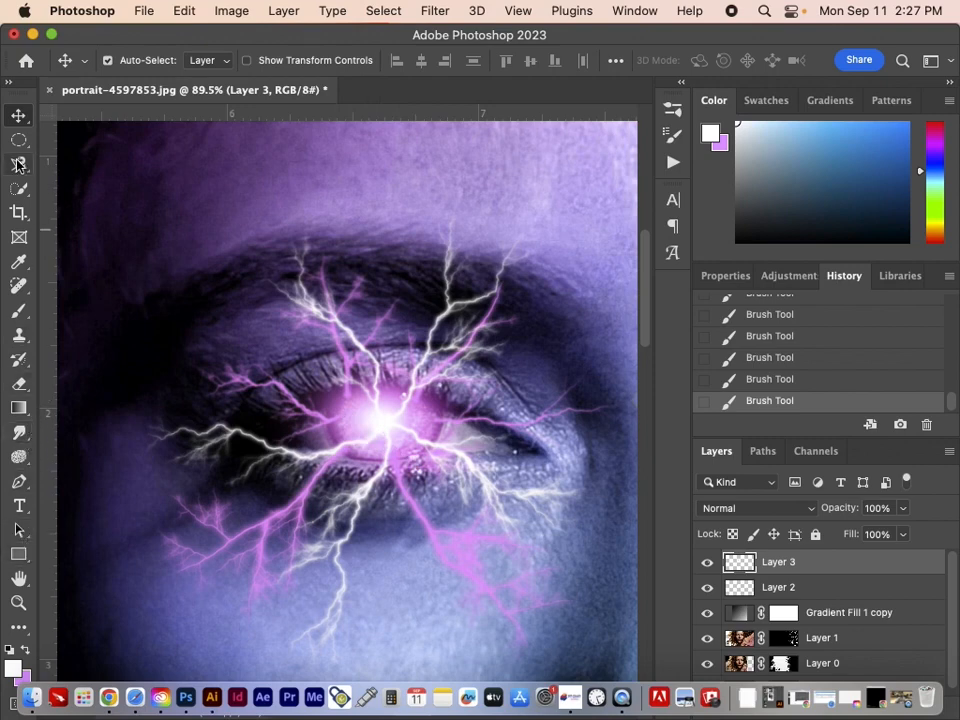
{"action": "key", "text": "b"}
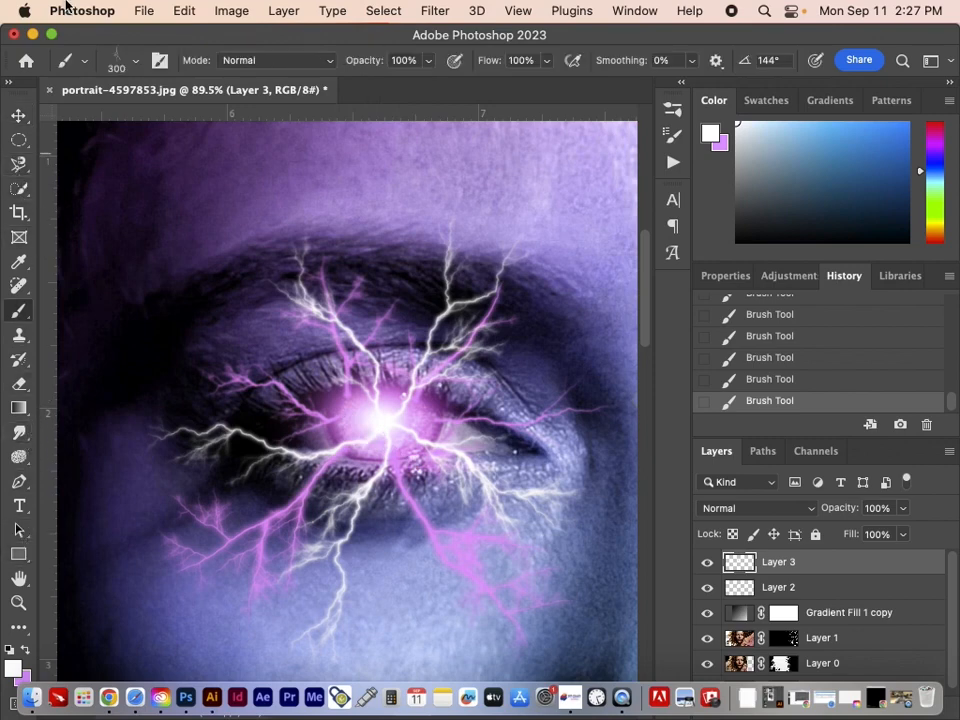
{"action": "left_click", "coordinate": [115, 66]}
{"action": "scroll", "coordinate": [133, 340], "scroll_direction": "up", "scroll_amount": 10}
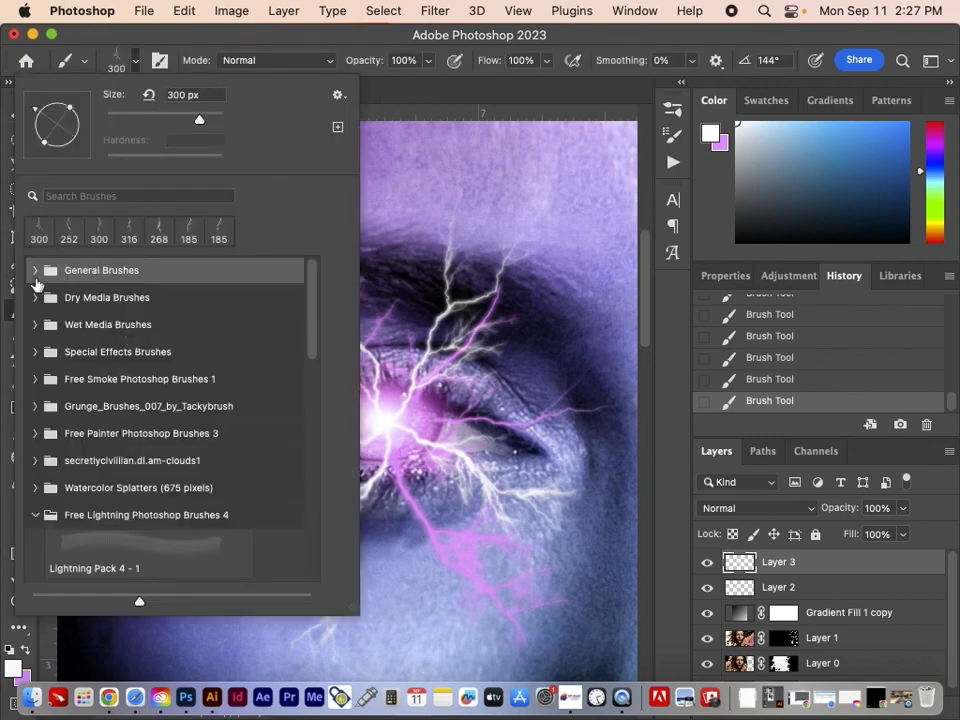
{"action": "left_click", "coordinate": [34, 272]}
{"action": "left_click", "coordinate": [87, 315]}
{"action": "left_click", "coordinate": [168, 39]}
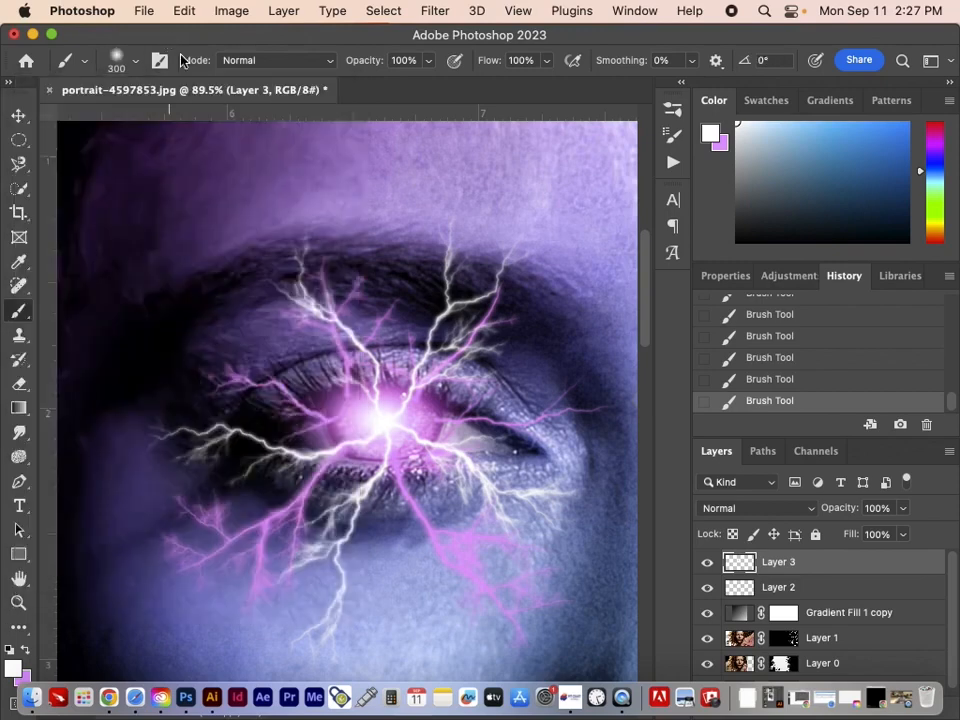
{"action": "key", "text": "bracketleft"}
{"action": "key", "text": "bracketleft"}
{"action": "key", "text": "bracketleft"}
{"action": "key", "text": "bracketleft"}
{"action": "key", "text": "bracketleft"}
{"action": "key", "text": "bracketleft"}
{"action": "key", "text": "bracketleft"}
{"action": "key", "text": "bracketleft"}
{"action": "key", "text": "bracketleft"}
{"action": "key", "text": "bracketleft"}
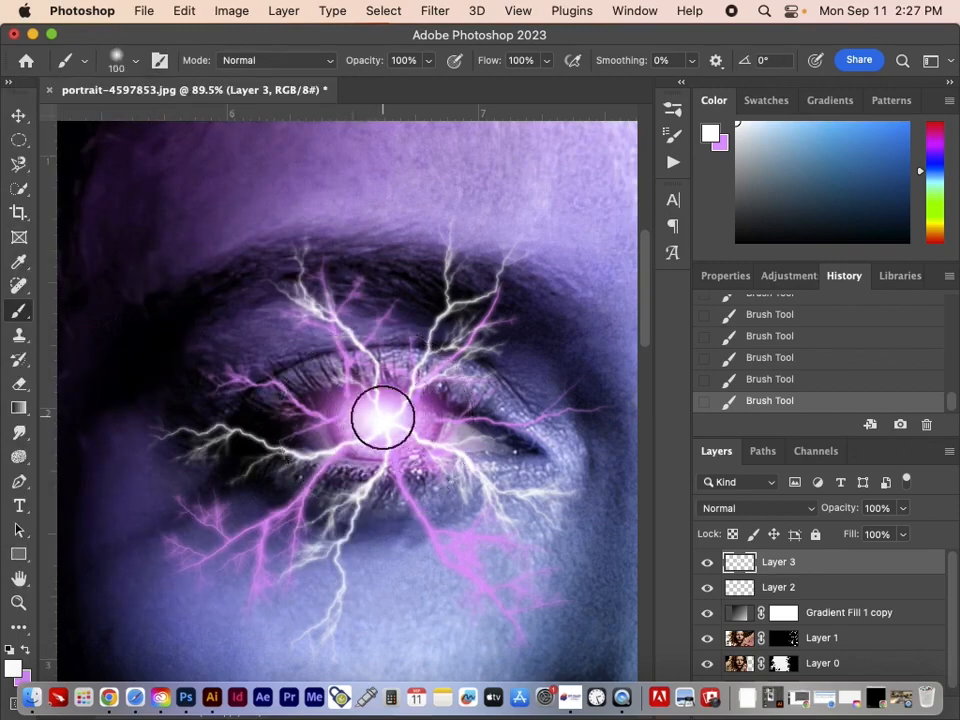
{"action": "key", "text": "bracketleft"}
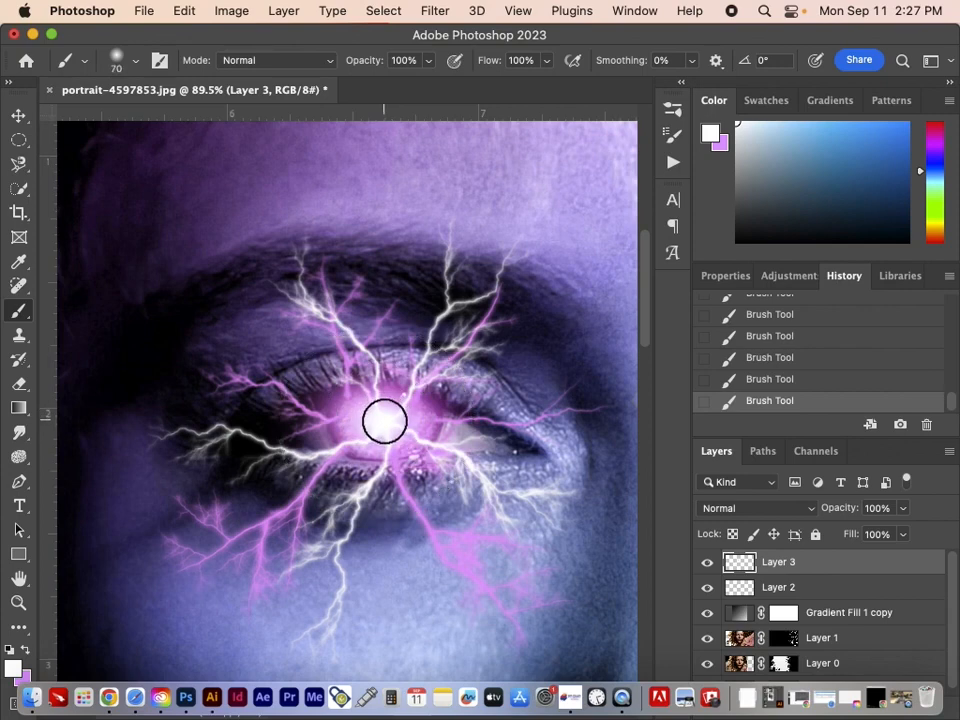
{"action": "left_click", "coordinate": [385, 417]}
{"action": "left_click", "coordinate": [388, 424]}
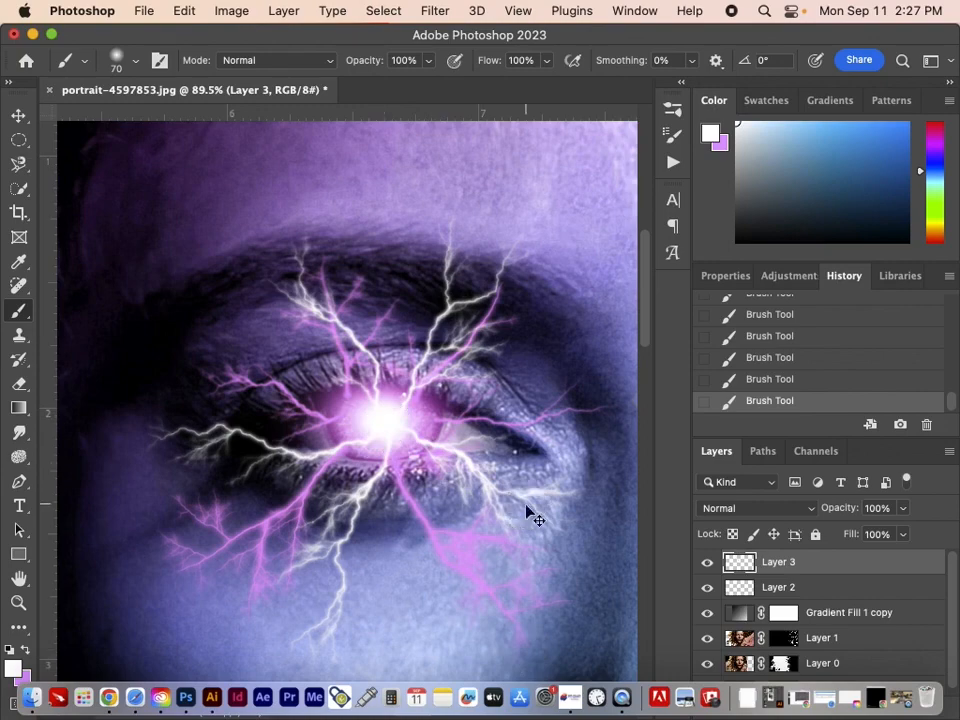
Review the whole portrait at 12.5% zoom, checking the lightning eye against the gradient and splatter effect.
{"action": "key", "text": "super+minus"}
{"action": "key", "text": "super+minus"}
{"action": "key", "text": "super+minus"}
{"action": "key", "text": "super+minus"}
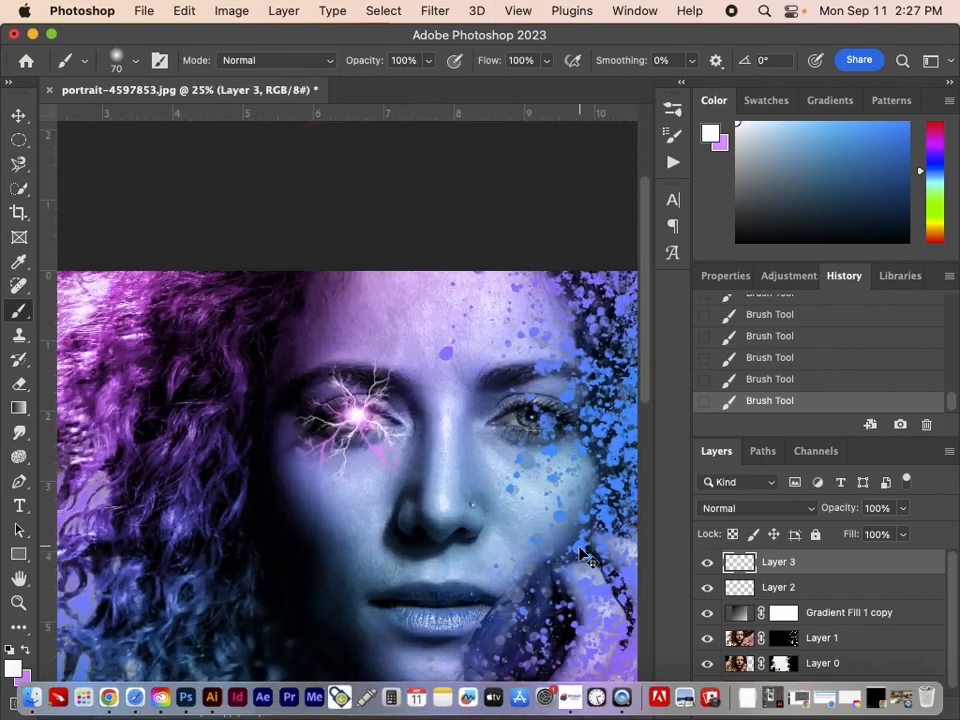
{"action": "key", "text": "super+minus"}
{"action": "key", "text": "super+minus"}
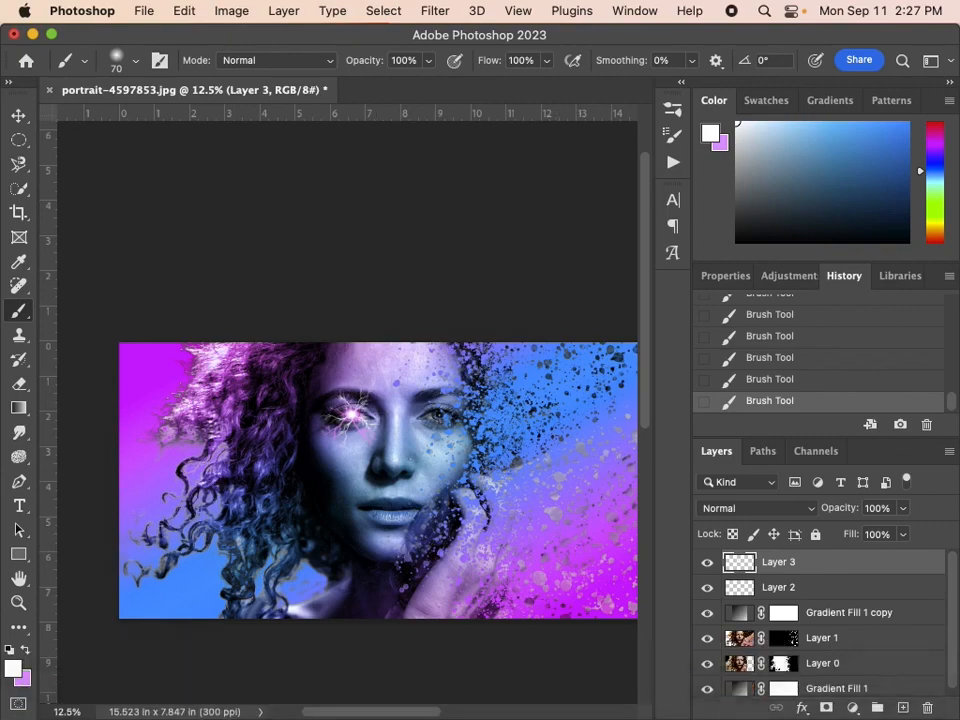
{"action": "key", "text": "super+Tab"}
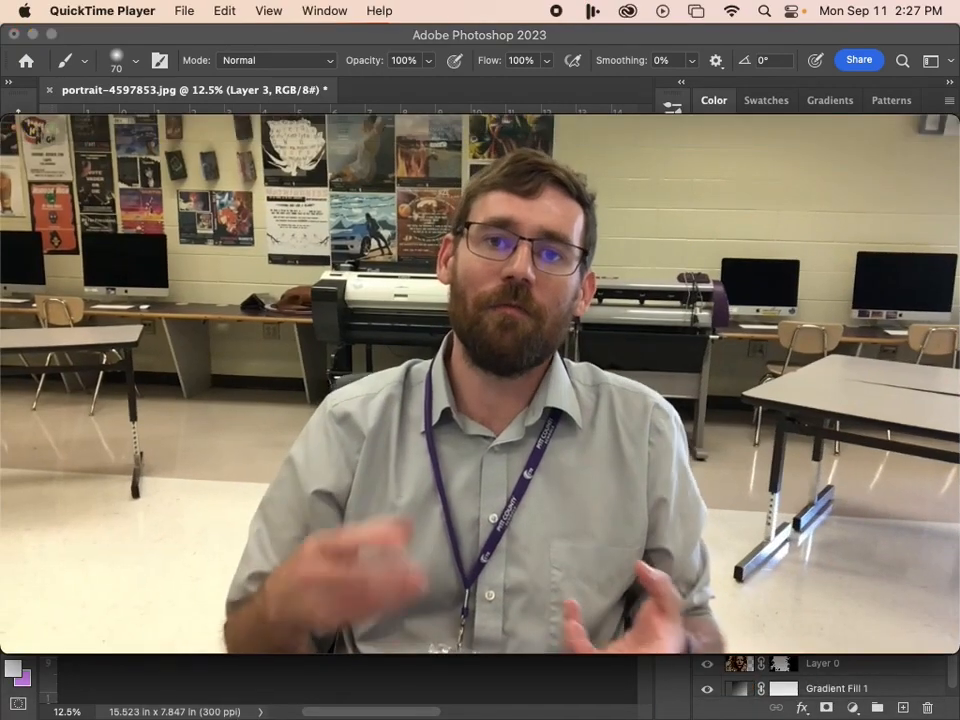